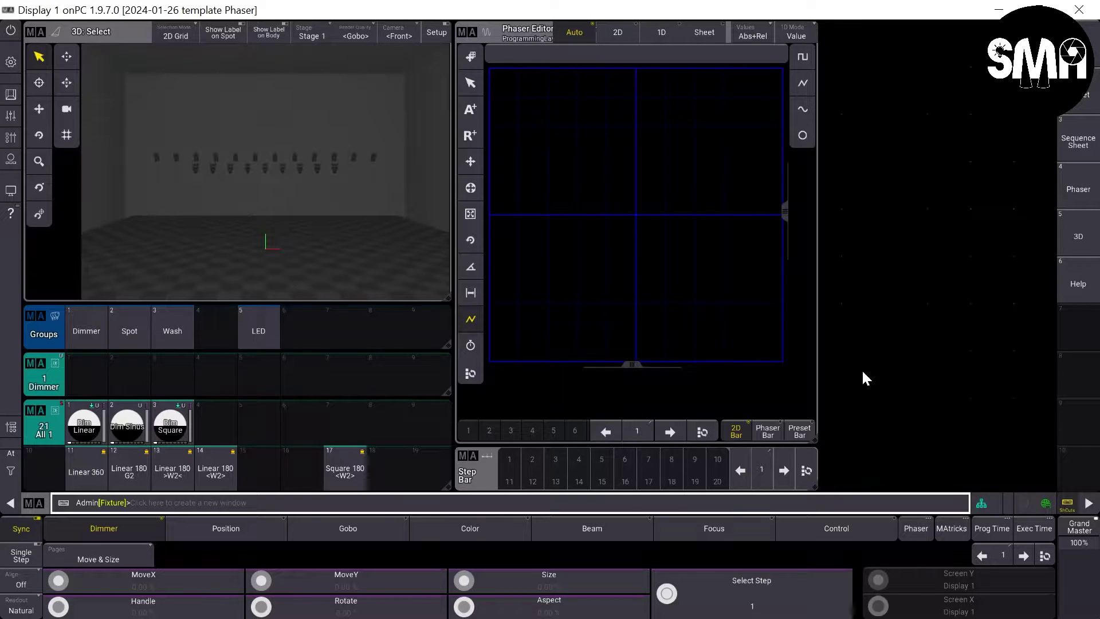
Step: Store the current window layout as a view named Phaser on view button 7 and recall it after checking another view
{"action": "left_click", "coordinate": [1072, 319]}
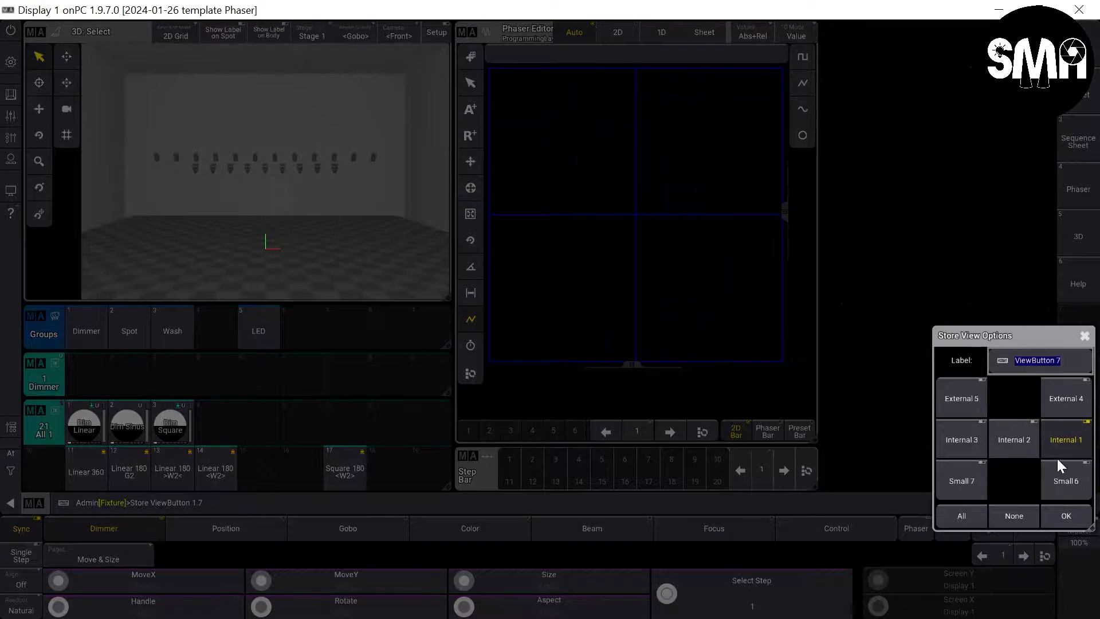
{"action": "type", "text": "Phaser"}
{"action": "key", "text": "Return"}
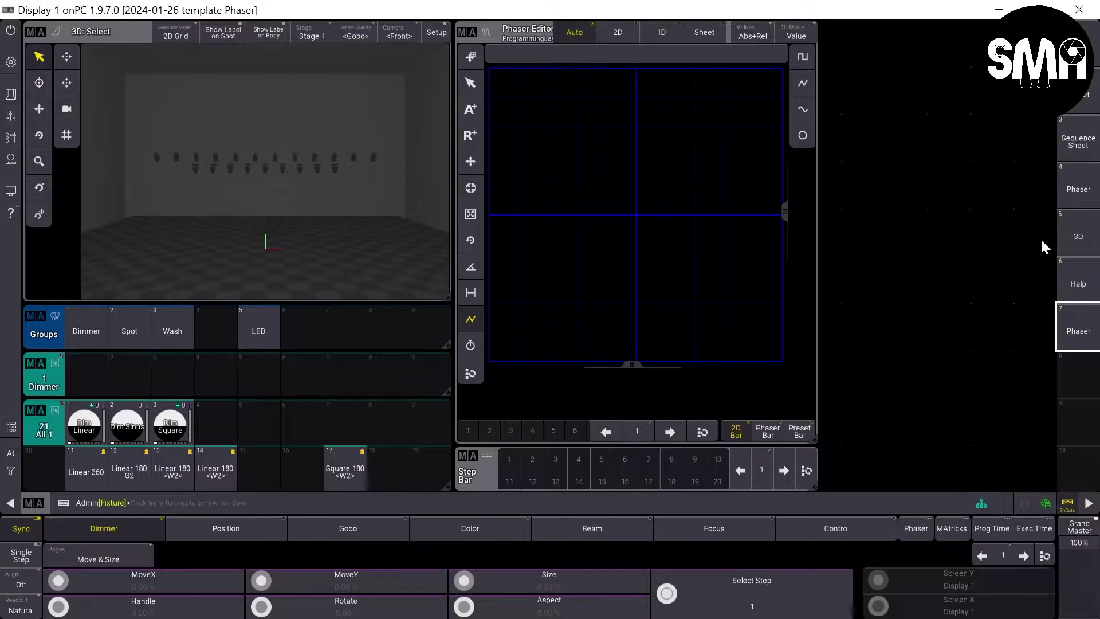
{"action": "left_click", "coordinate": [1077, 45]}
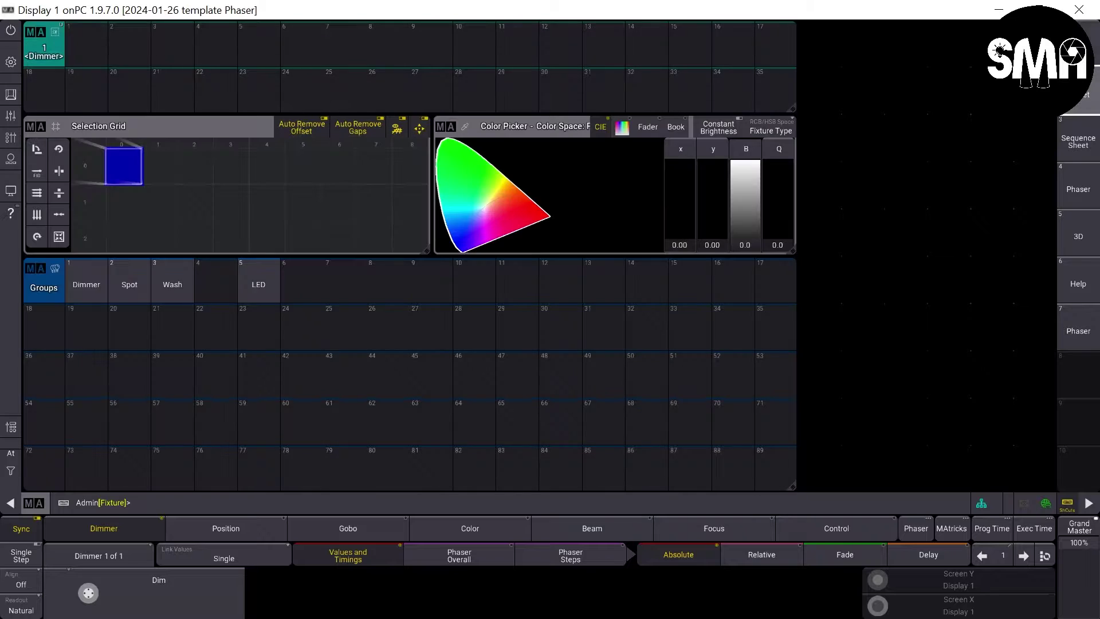
{"action": "left_click", "coordinate": [1077, 92]}
{"action": "left_click", "coordinate": [1077, 331]}
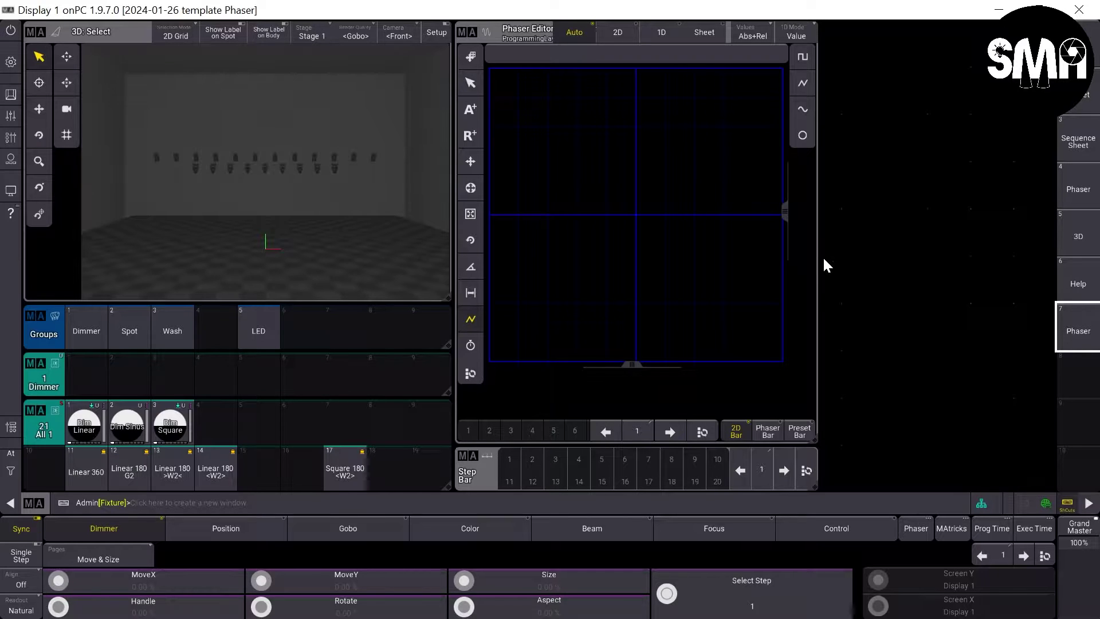
Step: Add a Color Picker window in the empty area beside the Phaser Editor and set it to Fader mode
{"action": "left_click_drag", "start_coordinate": [819, 255], "coordinate": [1055, 492]}
{"action": "left_click", "coordinate": [409, 224]}
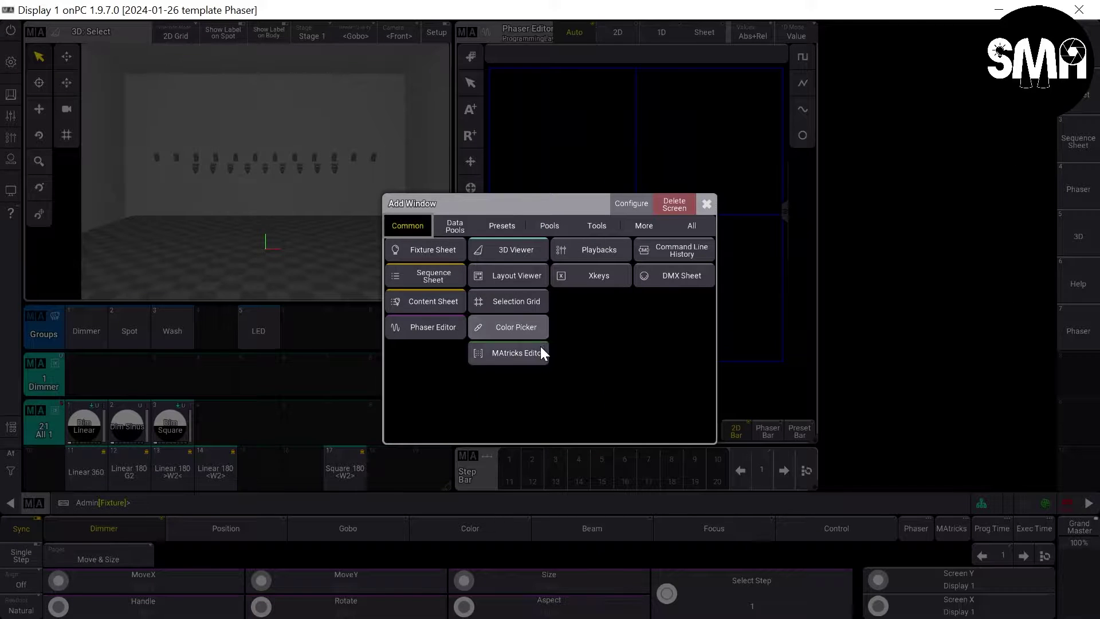
{"action": "left_click", "coordinate": [535, 326]}
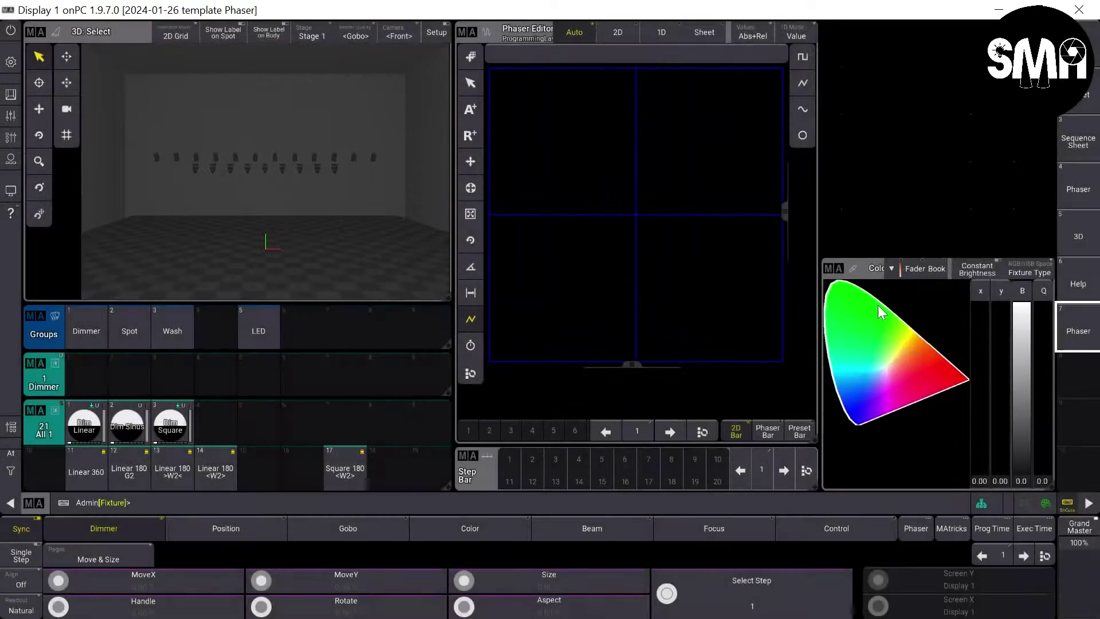
{"action": "left_click", "coordinate": [908, 268]}
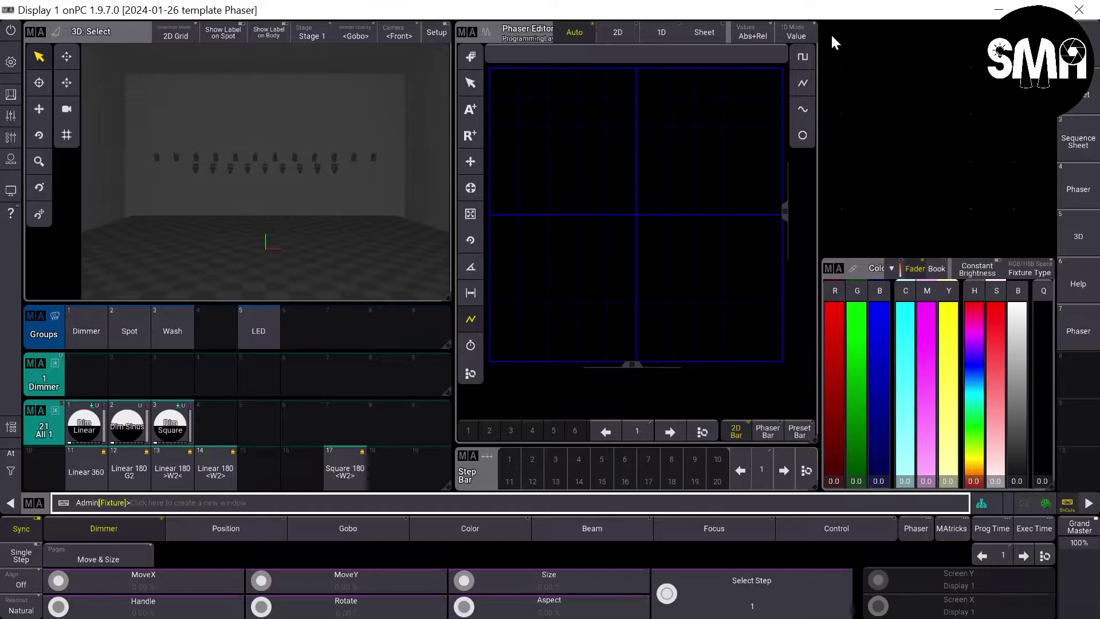
Step: Add a Sequences pool window in the empty area above the Color Picker
{"action": "left_click_drag", "start_coordinate": [823, 28], "coordinate": [1053, 253]}
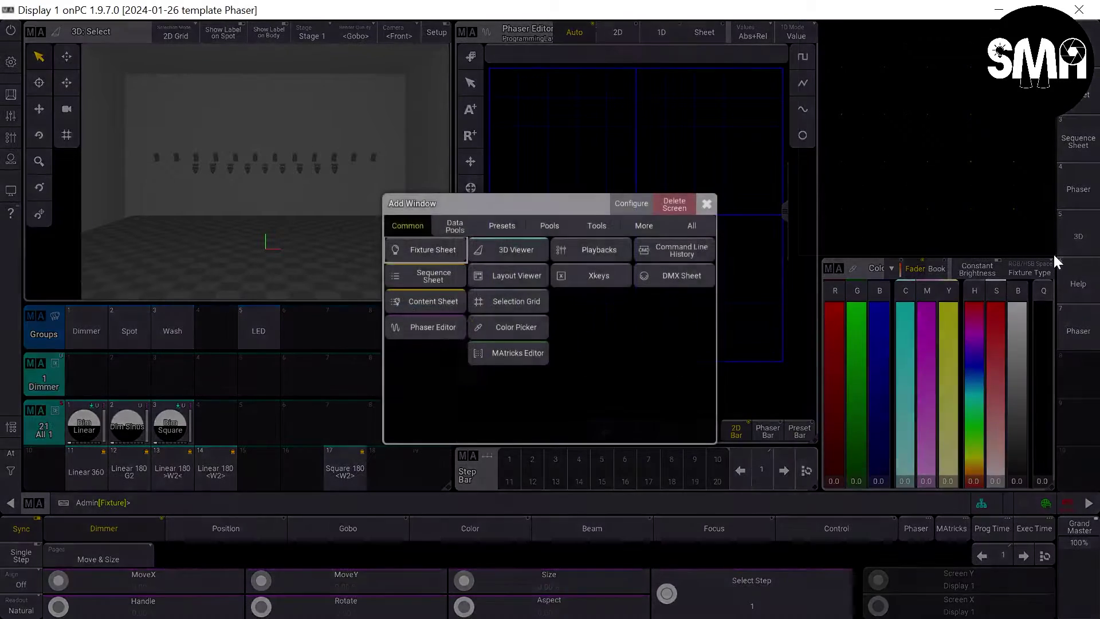
{"action": "left_click", "coordinate": [452, 223]}
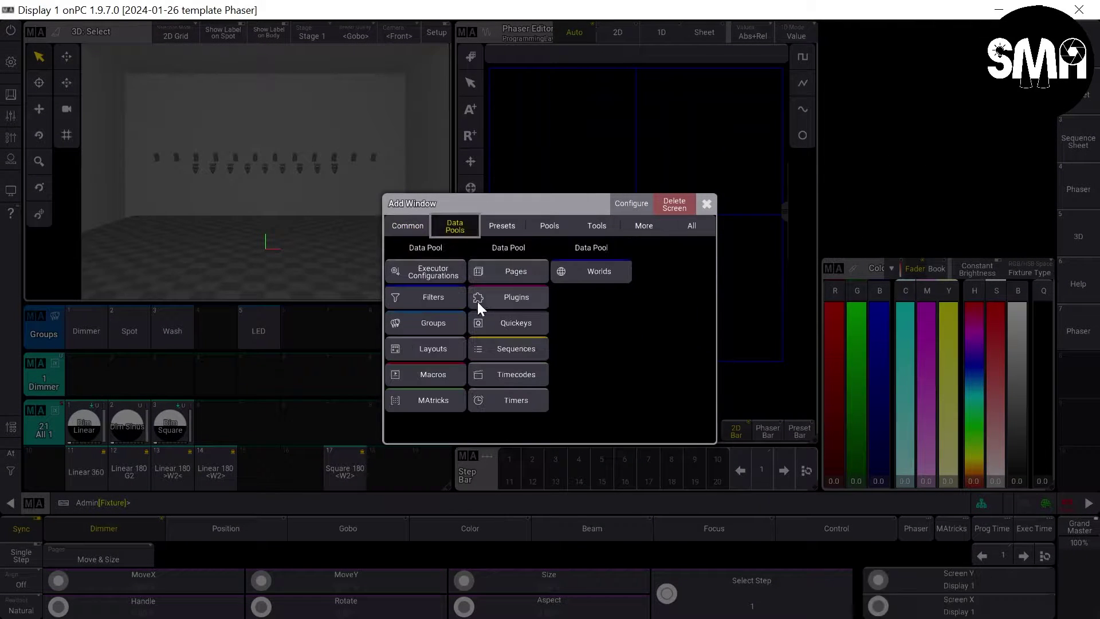
{"action": "left_click", "coordinate": [523, 346]}
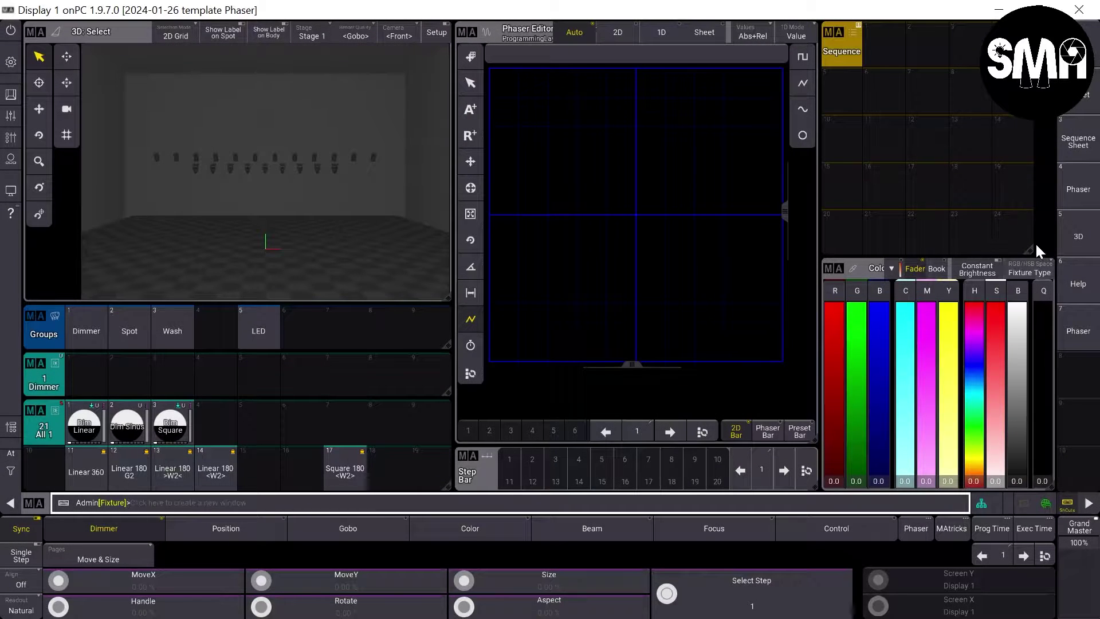
{"action": "mouse_move", "coordinate": [1031, 245]}
{"action": "left_mouse_down"}
{"action": "mouse_move", "coordinate": [1055, 251]}
{"action": "mouse_move", "coordinate": [1022, 264]}
{"action": "left_mouse_up"}
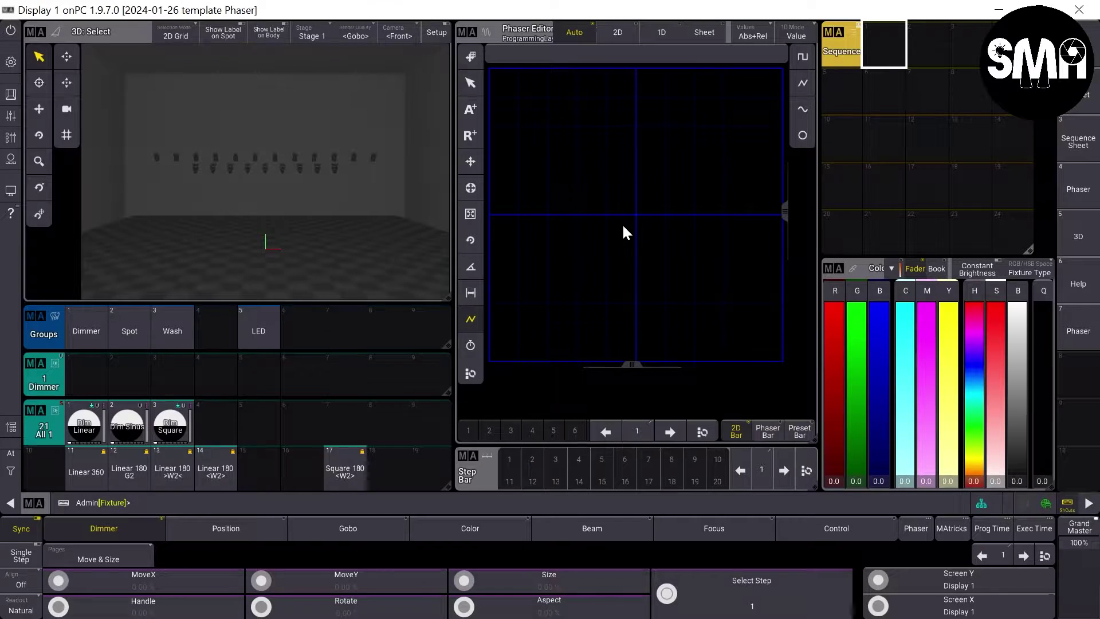
Step: Set the Dimmer group's dimmer to 100, store it as sequence 1 and clear the programmer
{"action": "left_click", "coordinate": [98, 323]}
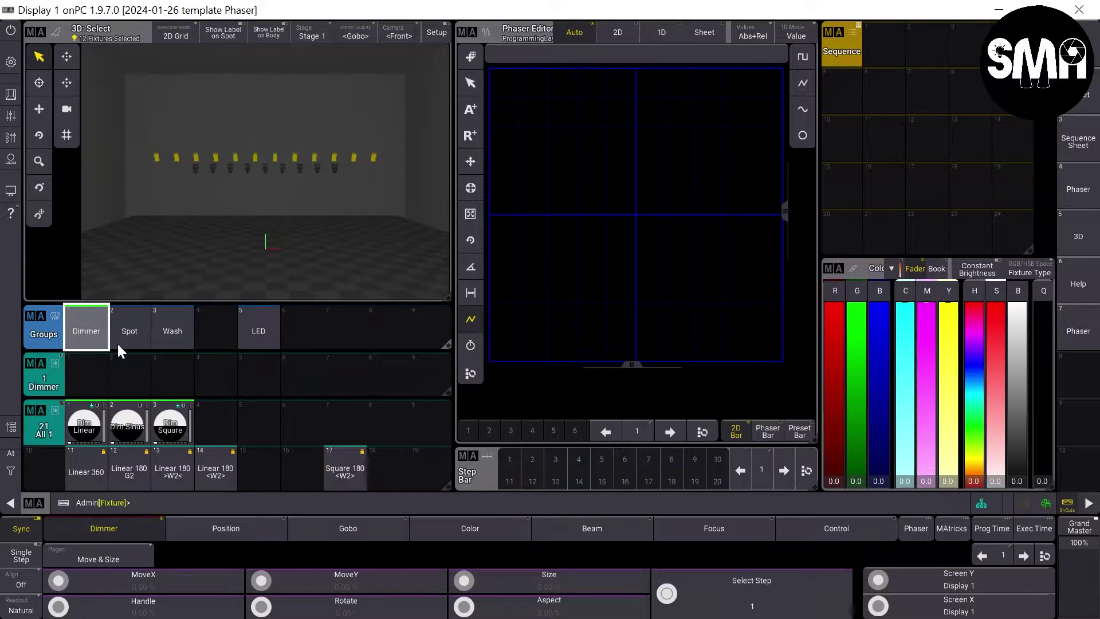
{"action": "left_click", "coordinate": [115, 527]}
{"action": "left_click", "coordinate": [163, 592]}
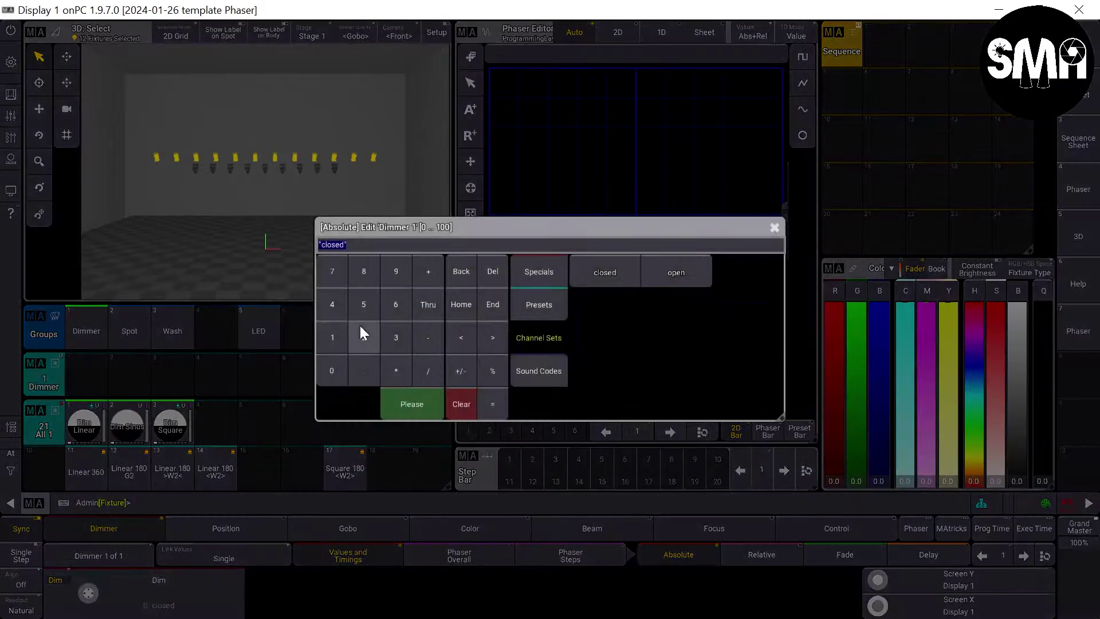
{"action": "left_click", "coordinate": [331, 338]}
{"action": "double_click", "coordinate": [331, 371]}
{"action": "left_click", "coordinate": [442, 405]}
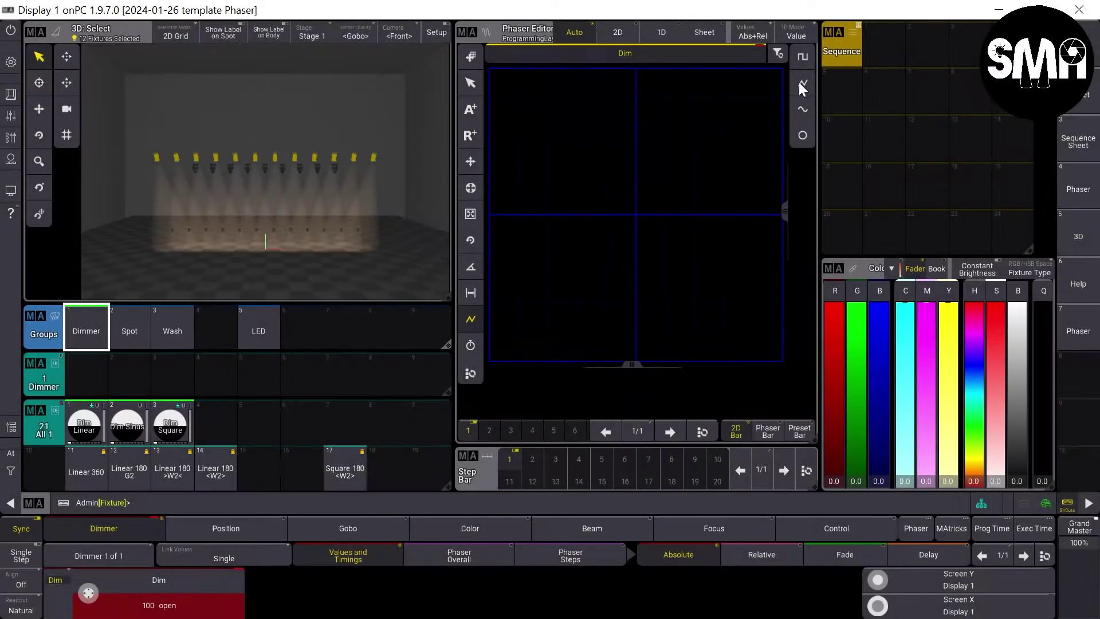
{"action": "left_click", "coordinate": [896, 46]}
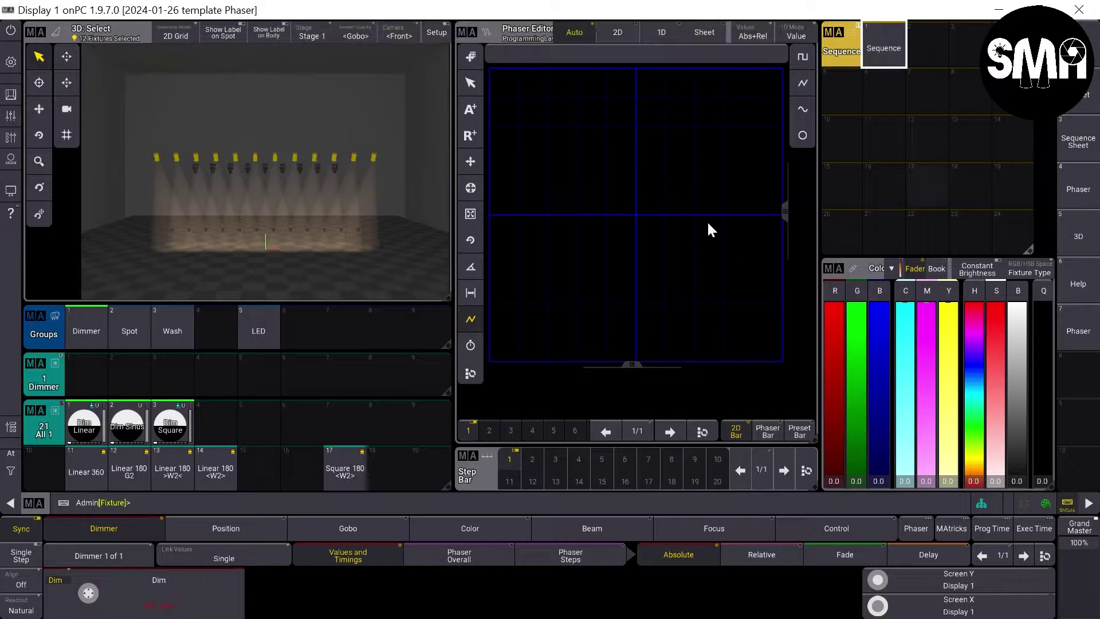
{"action": "key", "text": "Escape"}
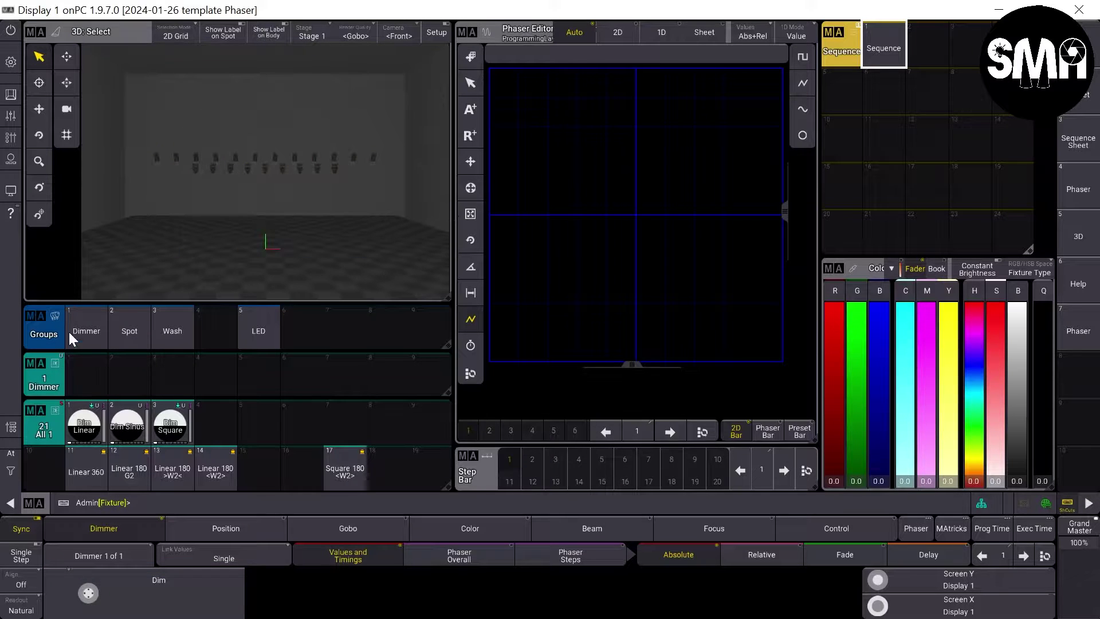
Step: Set the Spot group's dimmer to 100, store it as sequence 2 and clear the programmer
{"action": "left_click", "coordinate": [129, 337]}
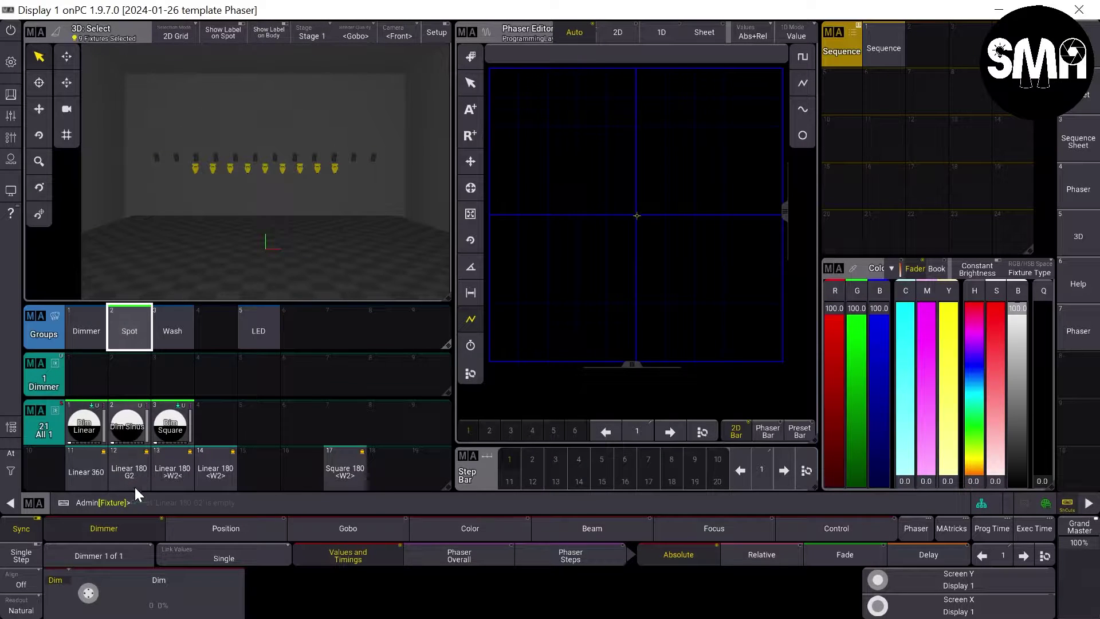
{"action": "left_click", "coordinate": [151, 593]}
{"action": "left_click", "coordinate": [332, 338]}
{"action": "left_click", "coordinate": [332, 370]}
{"action": "left_click", "coordinate": [331, 371]}
{"action": "left_click", "coordinate": [424, 410]}
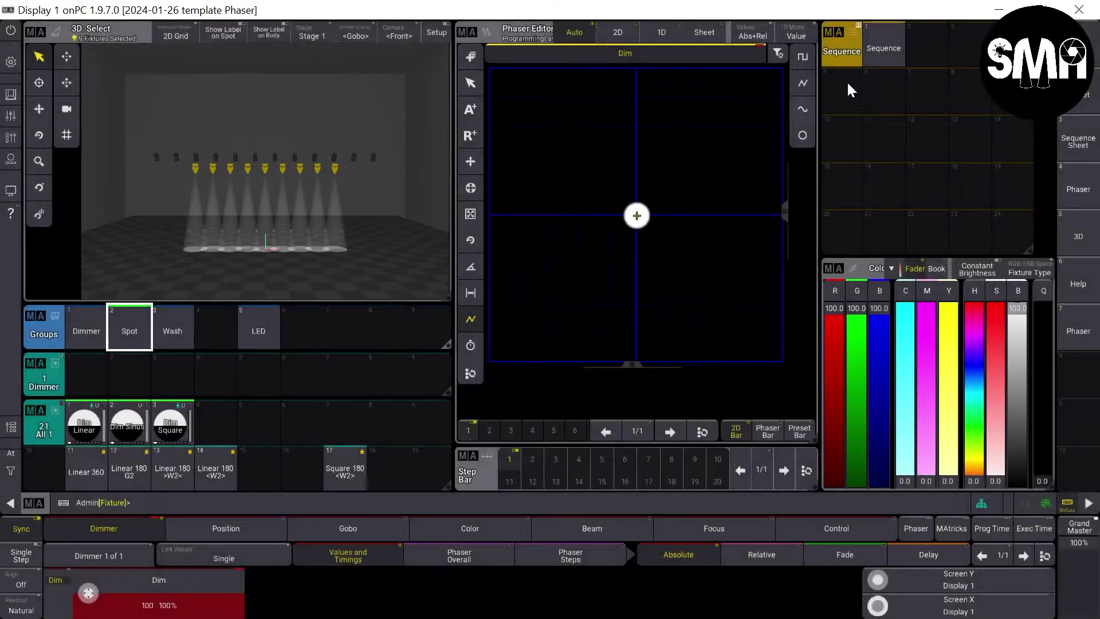
{"action": "left_click", "coordinate": [931, 44]}
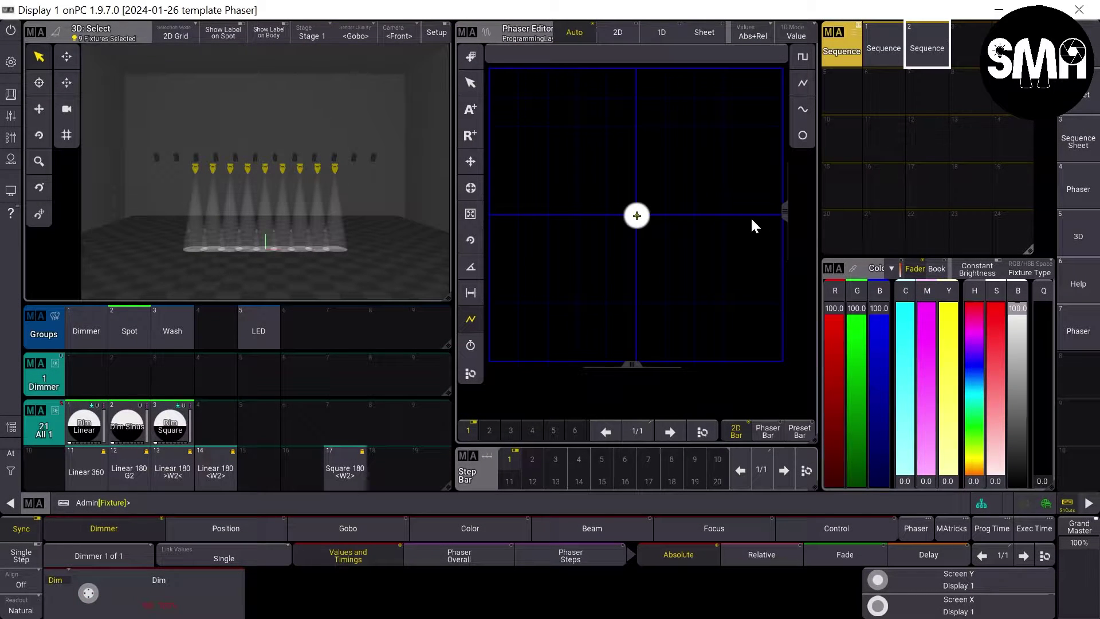
{"action": "key", "text": "Escape"}
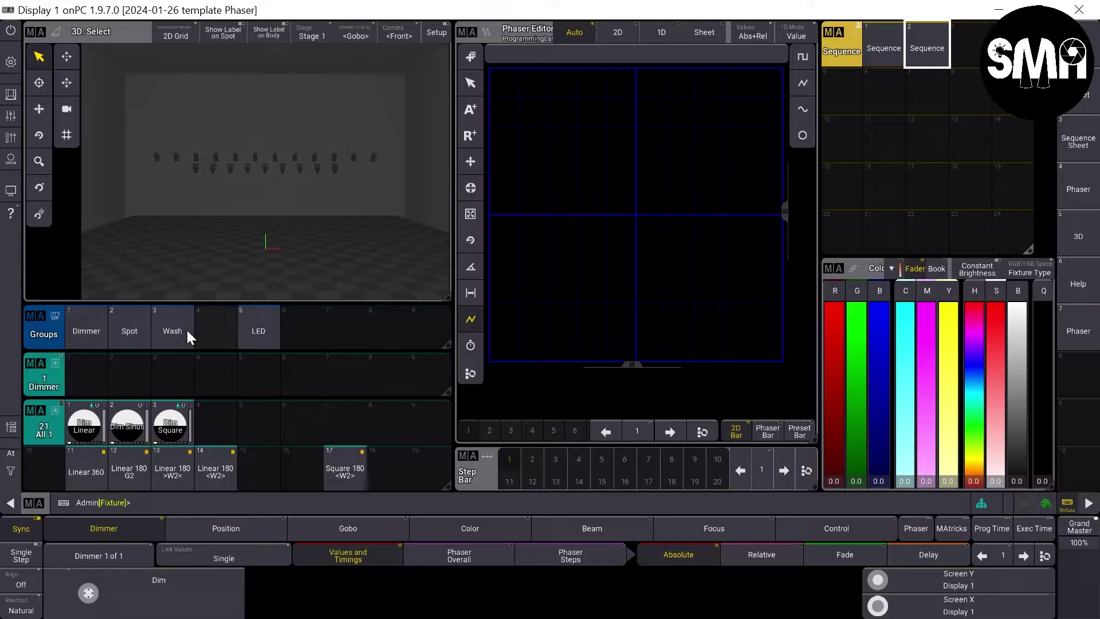
Step: Set the Wash group's dimmer to 100, store it as sequence 3 and clear the programmer
{"action": "left_click", "coordinate": [183, 331]}
{"action": "left_click", "coordinate": [189, 590]}
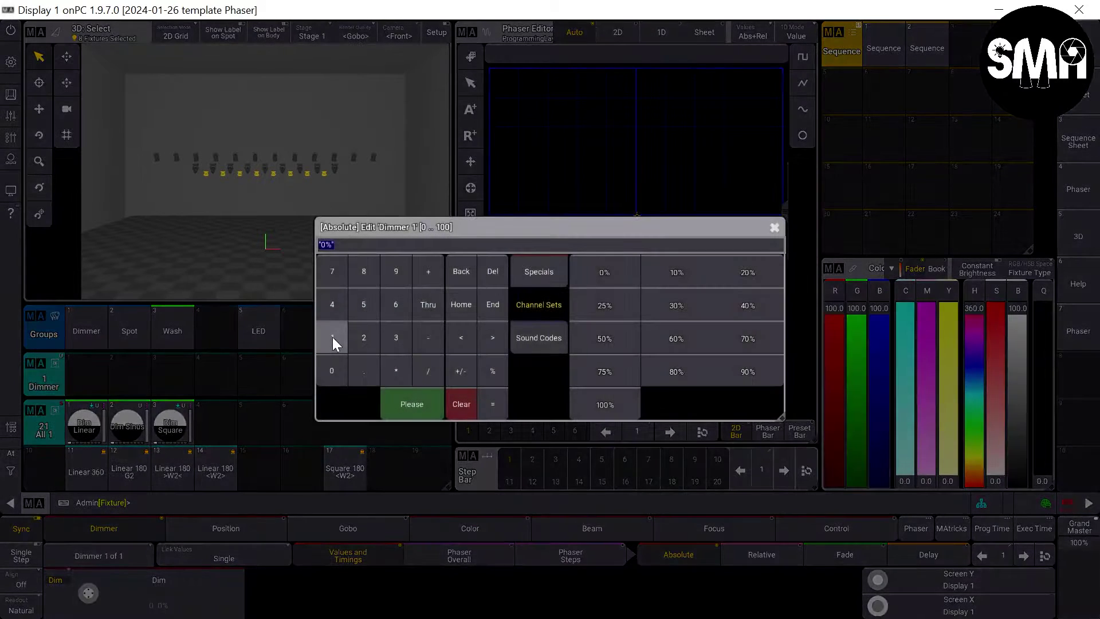
{"action": "left_click", "coordinate": [332, 337]}
{"action": "double_click", "coordinate": [334, 371]}
{"action": "left_click", "coordinate": [415, 402]}
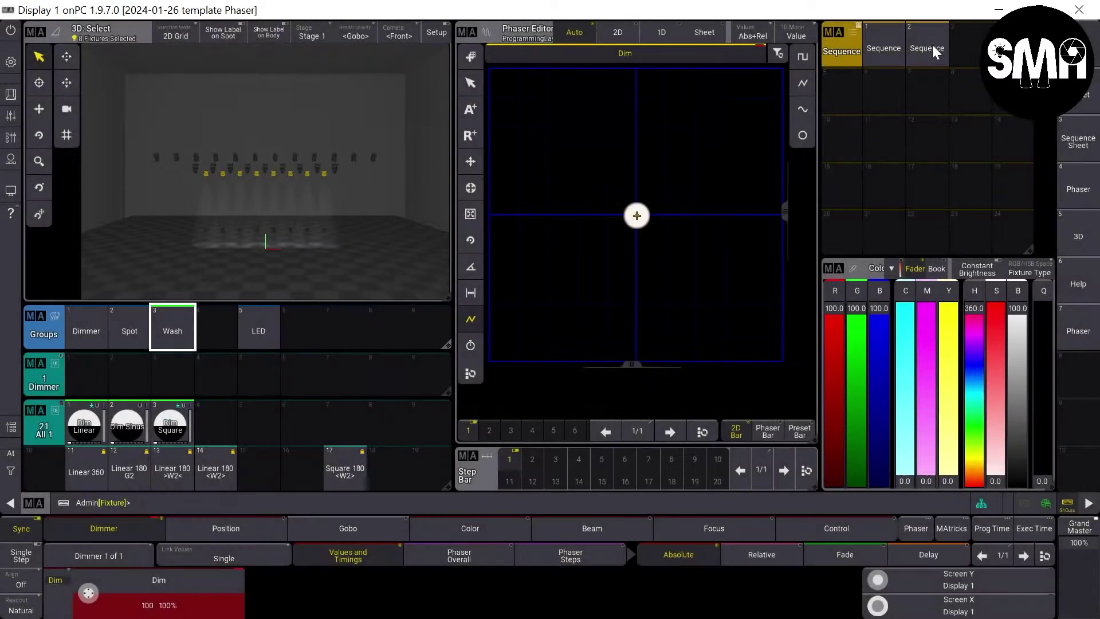
{"action": "left_click", "coordinate": [974, 43]}
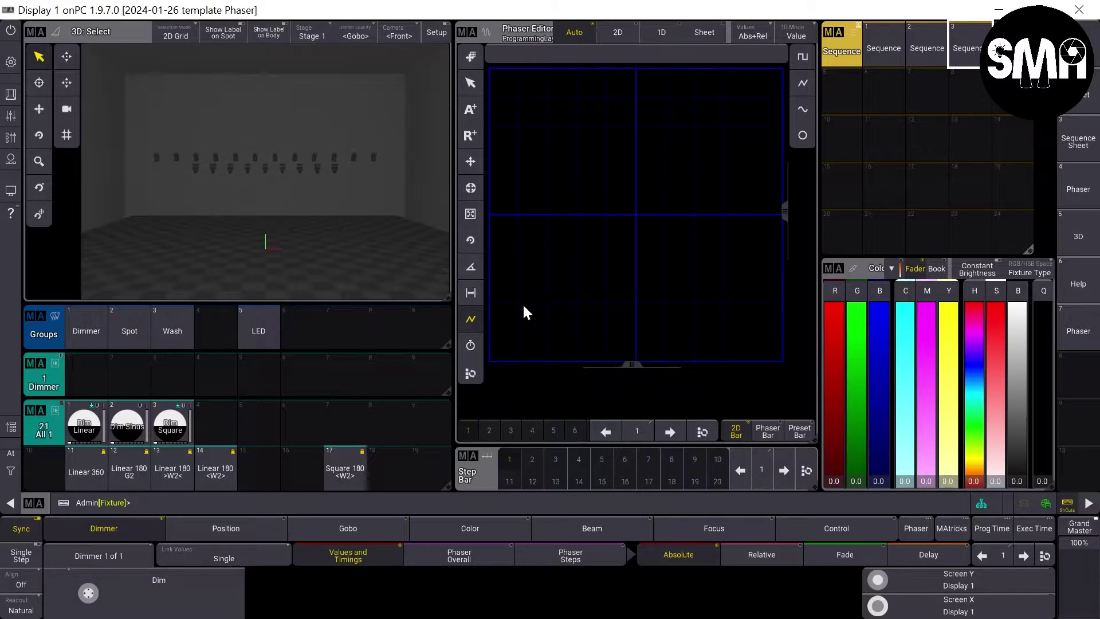
Step: Set the LED group's dimmer to 100, store it as sequence 5 and clear the programmer
{"action": "left_click", "coordinate": [256, 326]}
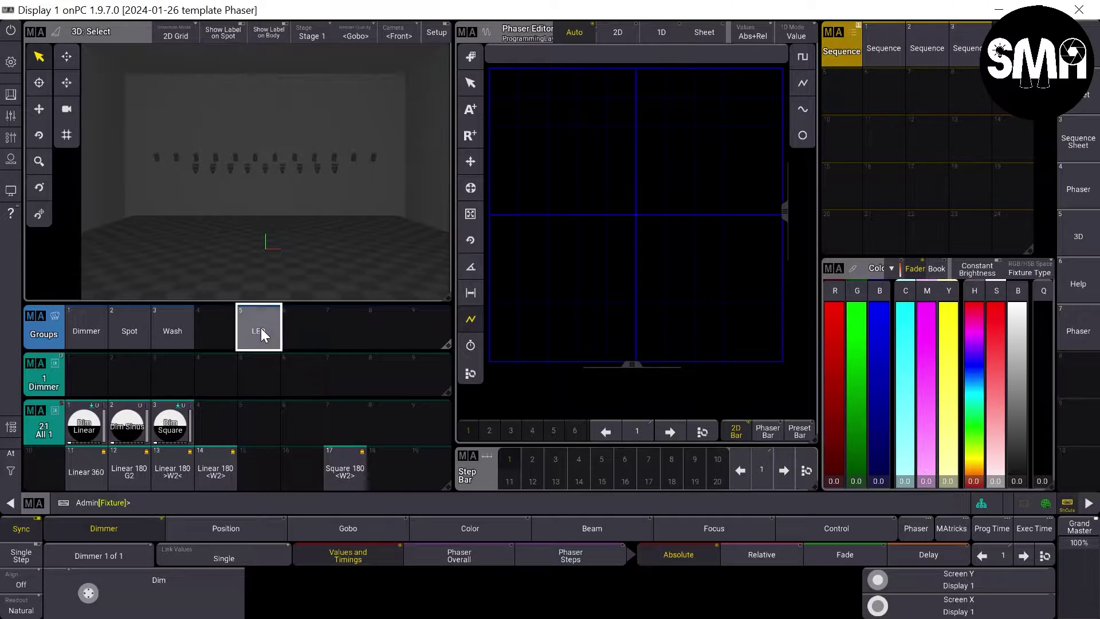
{"action": "left_click", "coordinate": [144, 596]}
{"action": "left_click", "coordinate": [339, 339]}
{"action": "left_click", "coordinate": [333, 367]}
{"action": "left_click", "coordinate": [333, 367]}
{"action": "left_click", "coordinate": [411, 404]}
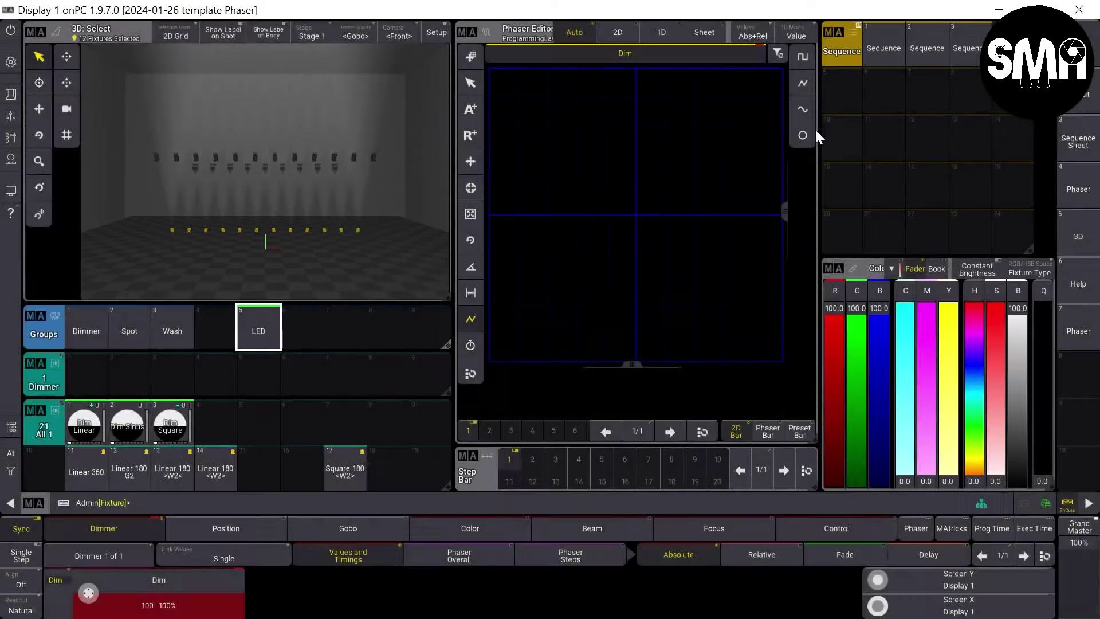
{"action": "left_click", "coordinate": [831, 82]}
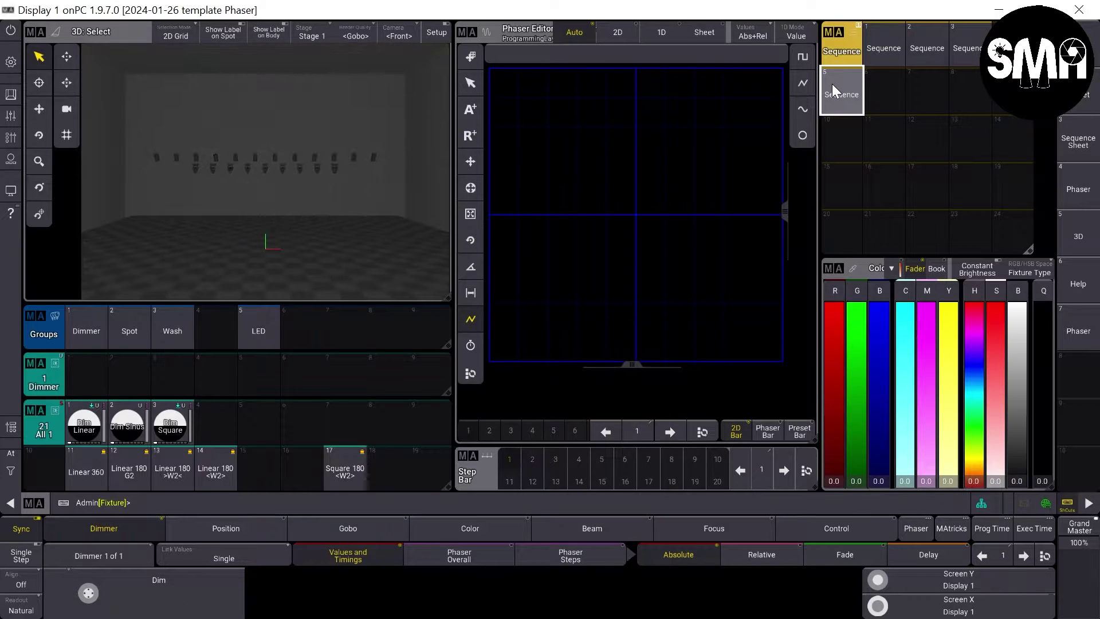
Step: Label sequence 1 as Dimm 100 and sequence 2 as Spot 100
{"action": "left_click", "coordinate": [885, 48]}
{"action": "left_click", "coordinate": [884, 31]}
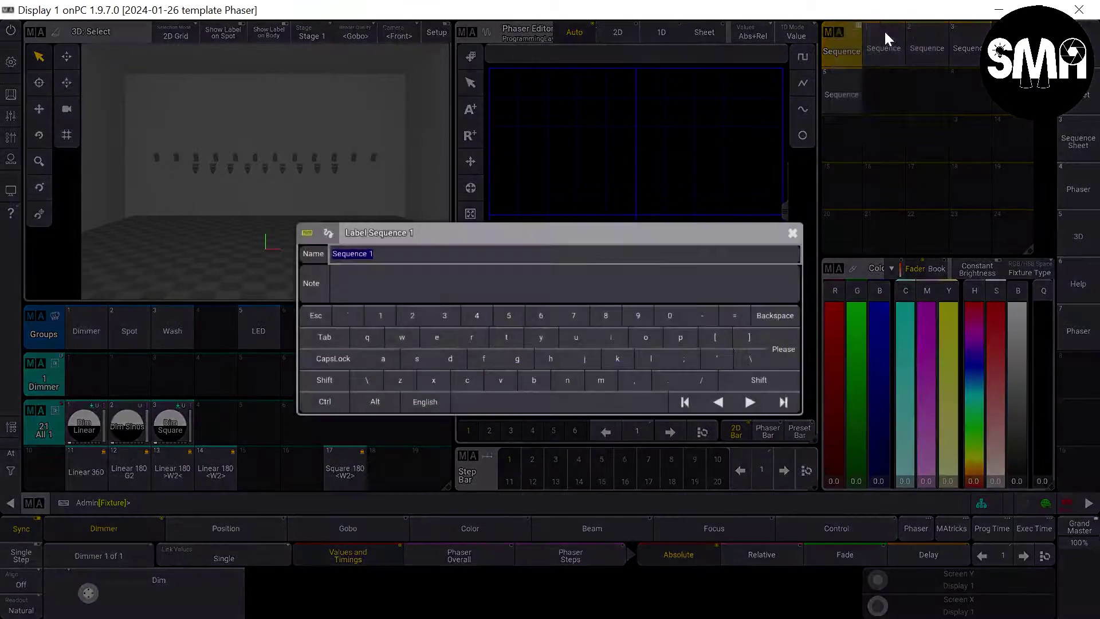
{"action": "type", "text": "Dimm 100"}
{"action": "key", "text": "Return"}
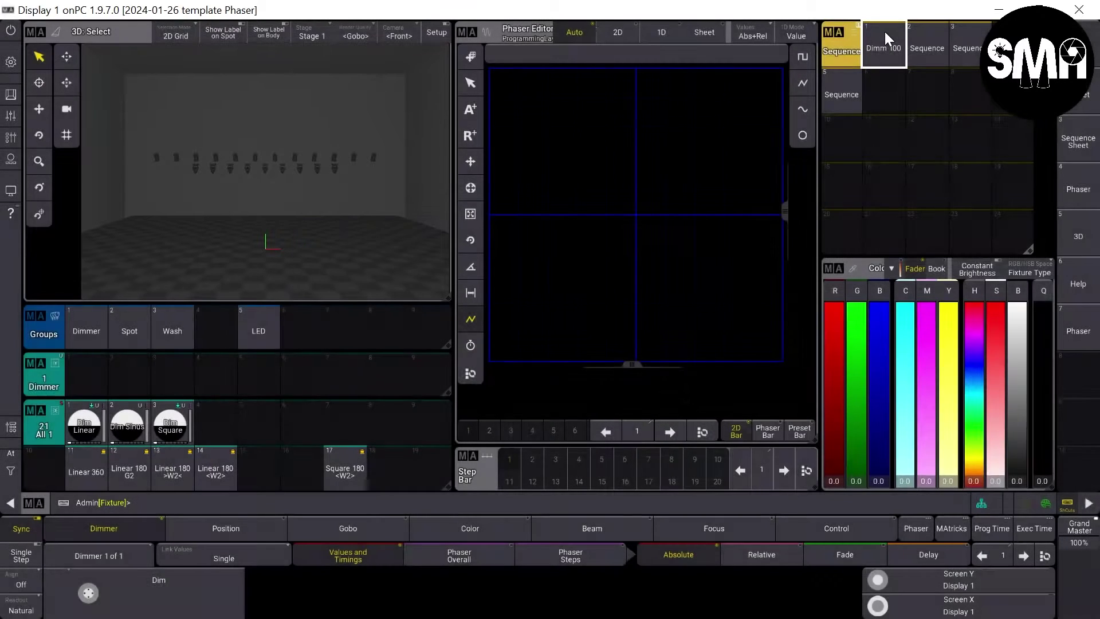
{"action": "left_click", "coordinate": [932, 37]}
{"action": "type", "text": "Spot 100"}
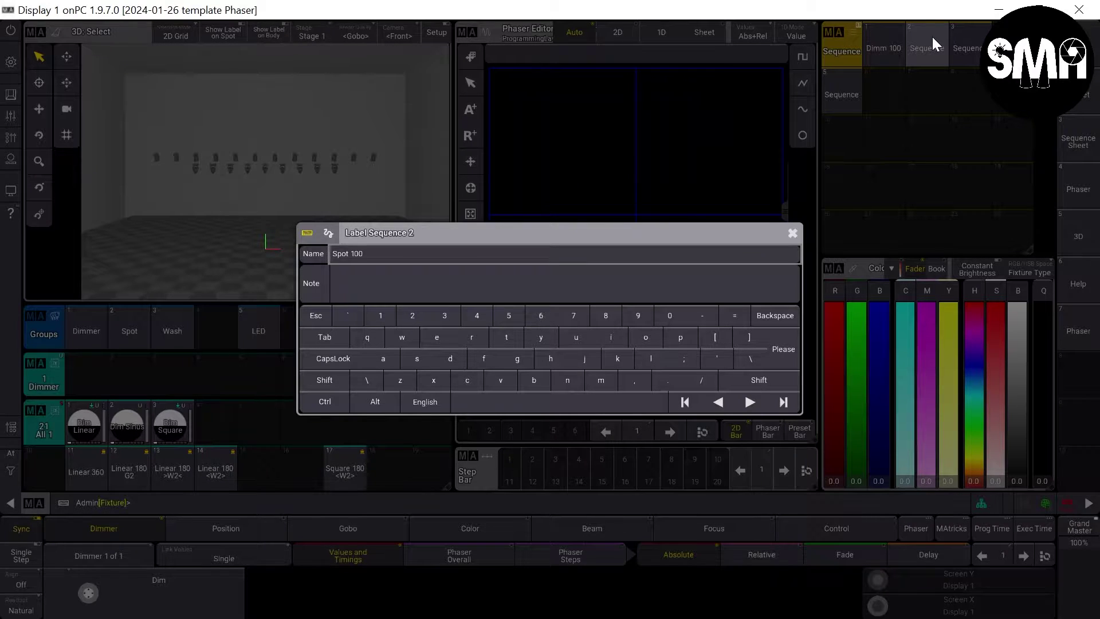
{"action": "key", "text": "Return"}
Step: Label sequence 3 as Wash 100 and sequence 5 as LED 100
{"action": "left_click", "coordinate": [982, 42]}
{"action": "type", "text": "Wash 100"}
{"action": "key", "text": "Return"}
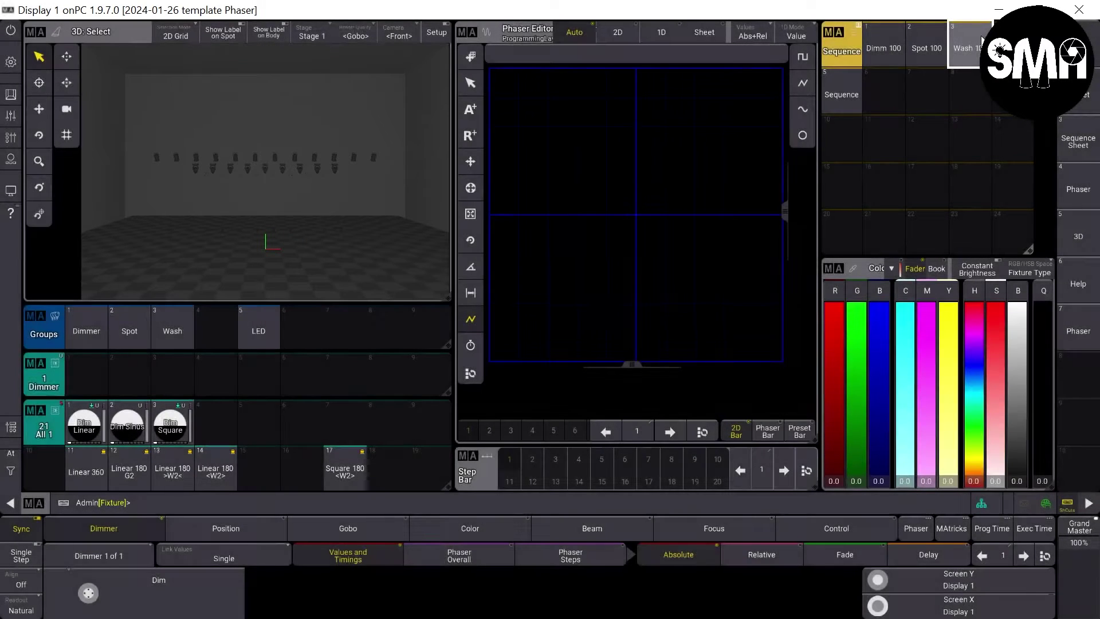
{"action": "key", "text": "a"}
{"action": "left_click", "coordinate": [836, 98]}
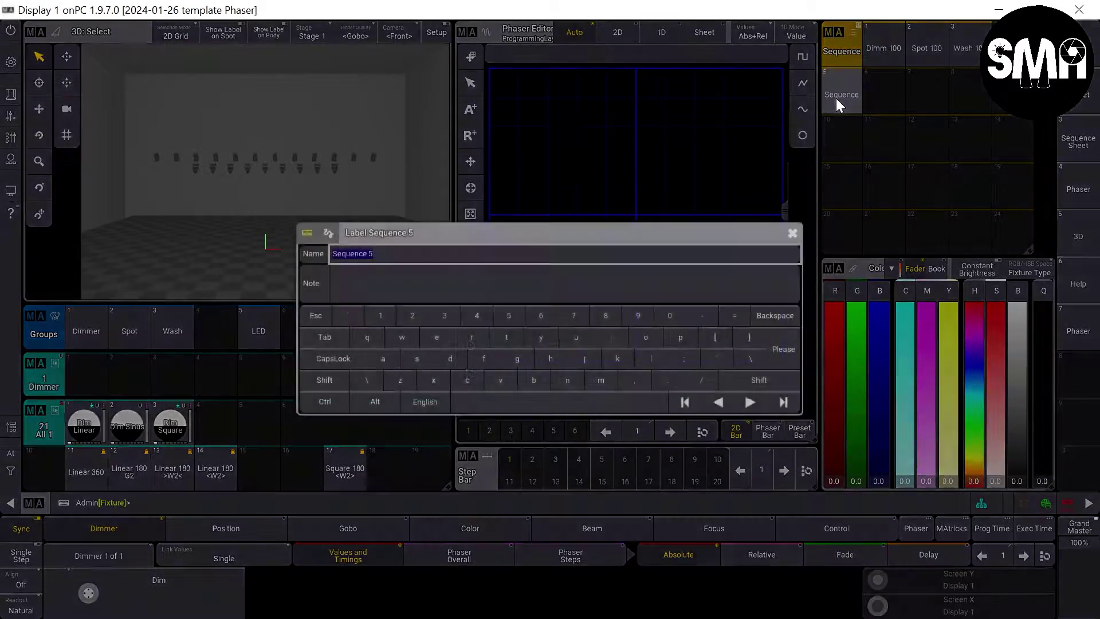
{"action": "type", "text": "LED 100"}
{"action": "key", "text": "Return"}
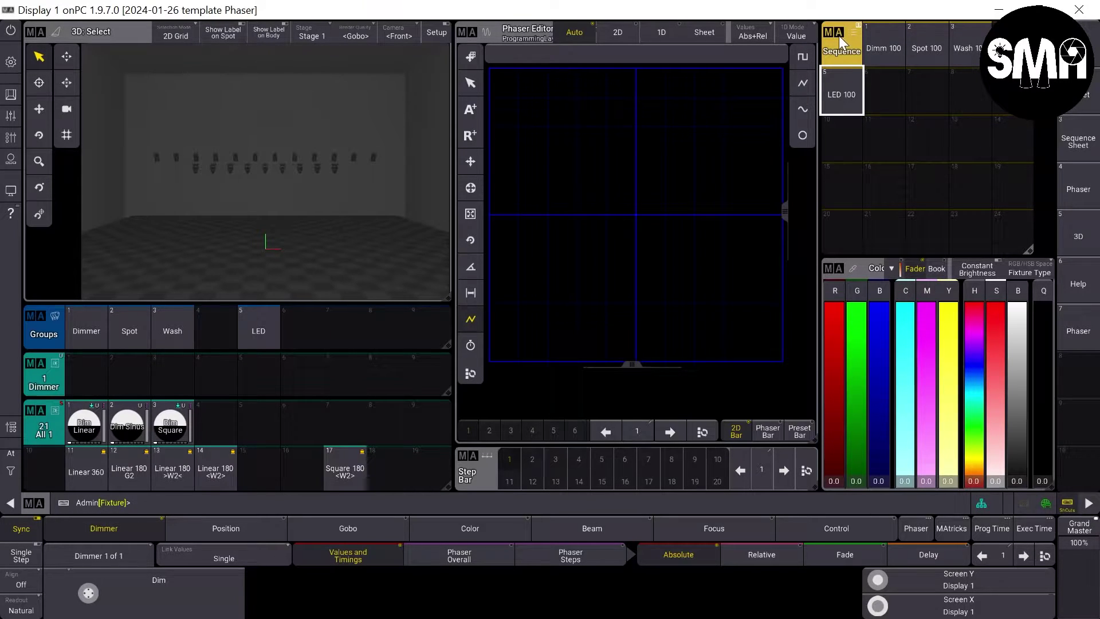
Step: Set the Sequence pool's action to Go+ in its window settings and close them
{"action": "left_click", "coordinate": [837, 34]}
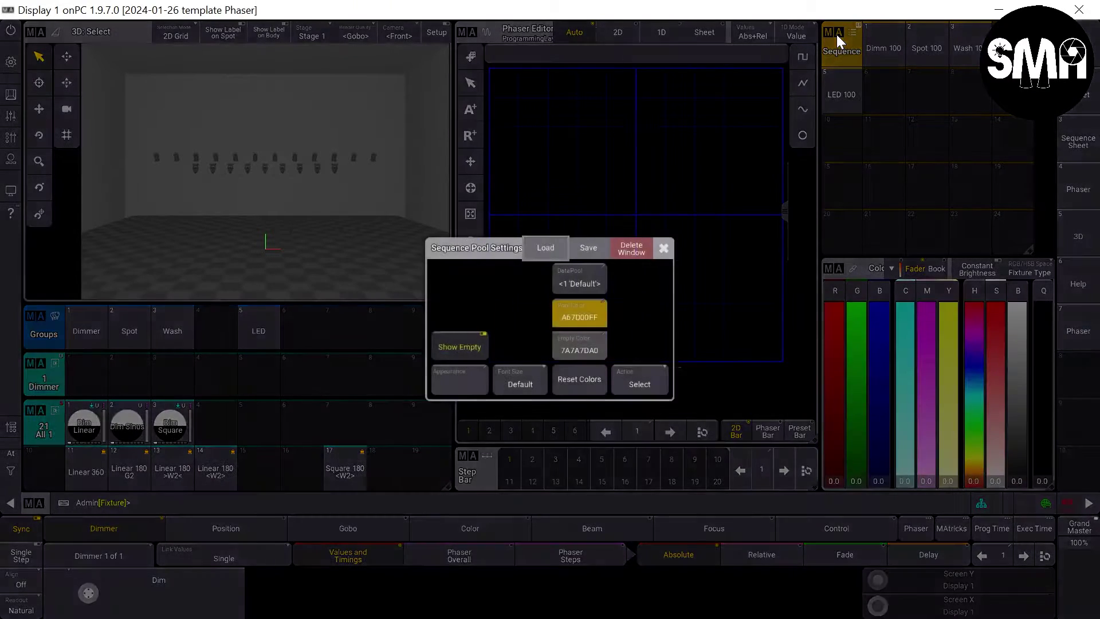
{"action": "left_click", "coordinate": [635, 383]}
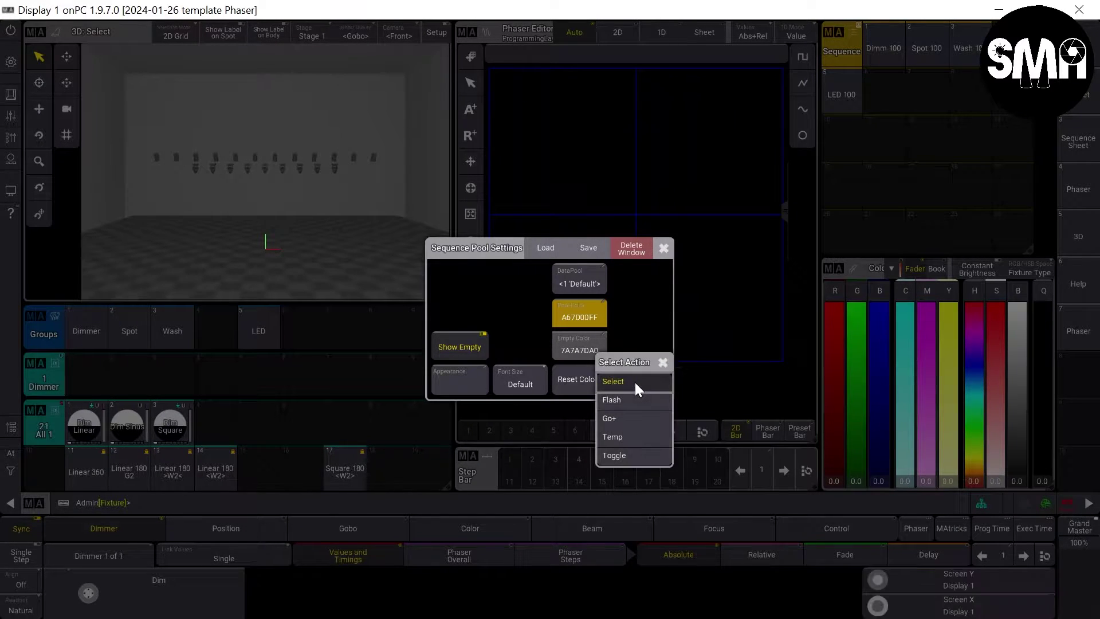
{"action": "left_click", "coordinate": [637, 422]}
{"action": "left_click", "coordinate": [663, 248]}
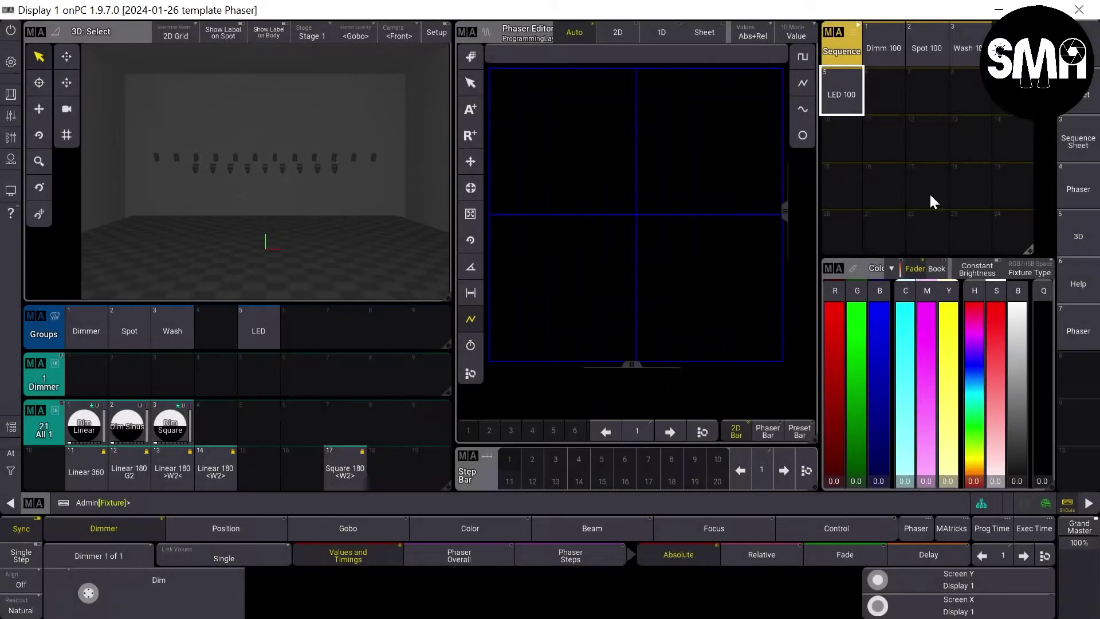
Step: Start the Spot 100, Wash 100, LED 100 and Dimm 100 sequences from the Sequence pool
{"action": "left_click", "coordinate": [938, 44]}
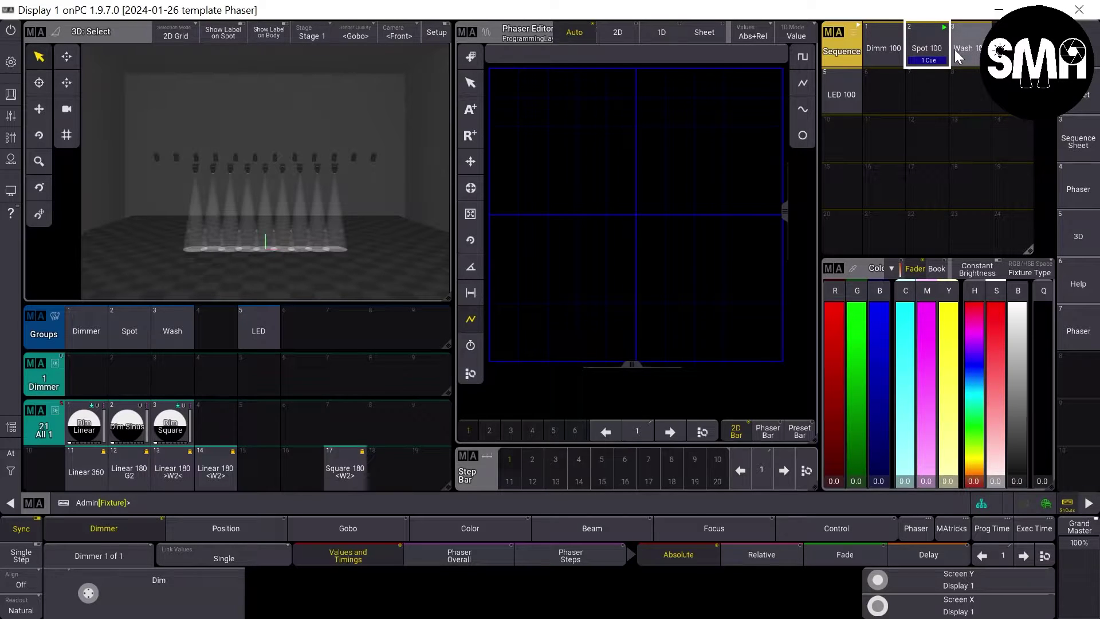
{"action": "left_click", "coordinate": [973, 49]}
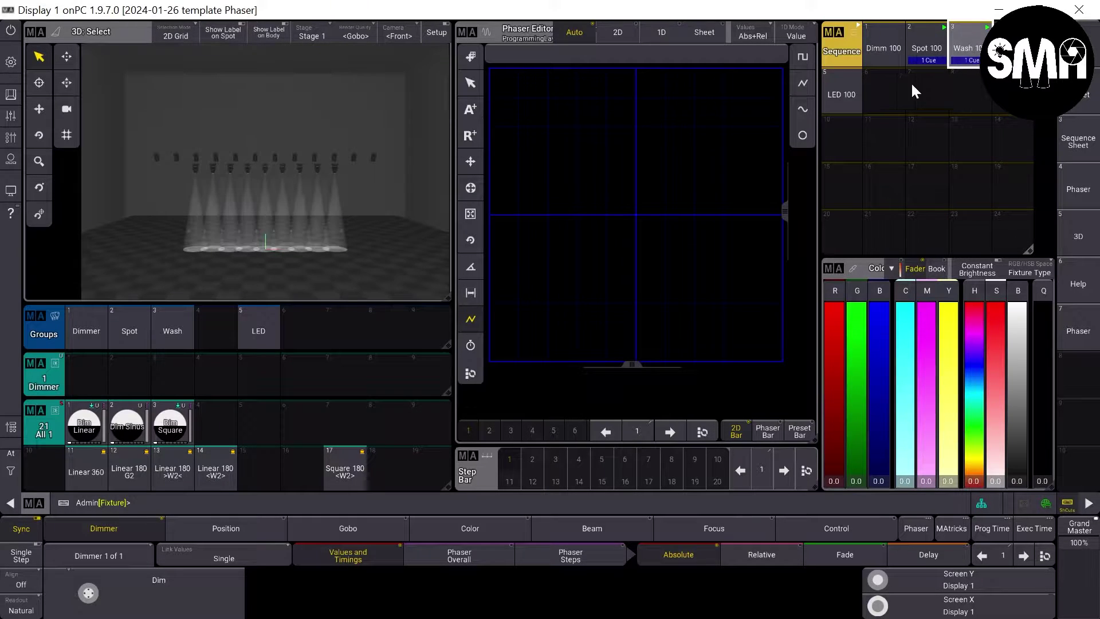
{"action": "left_click", "coordinate": [839, 100]}
{"action": "left_click", "coordinate": [873, 46]}
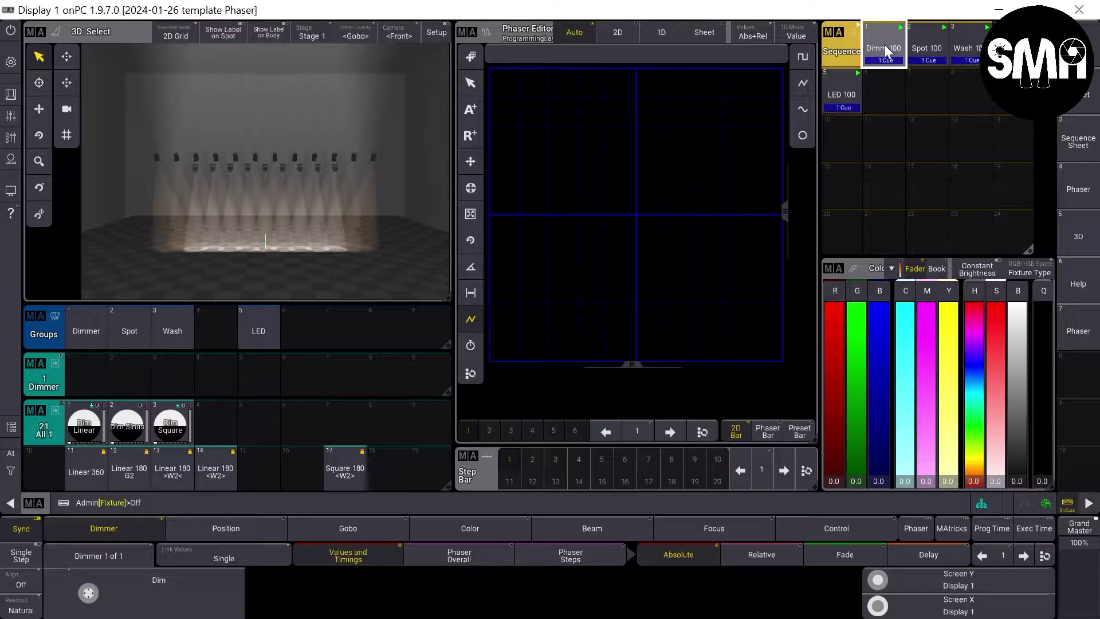
Step: Switch off the Dimm 100, Spot 100 and Wash 100 sequences
{"action": "left_click", "coordinate": [885, 45]}
{"action": "left_click", "coordinate": [918, 59]}
{"action": "left_click", "coordinate": [919, 58]}
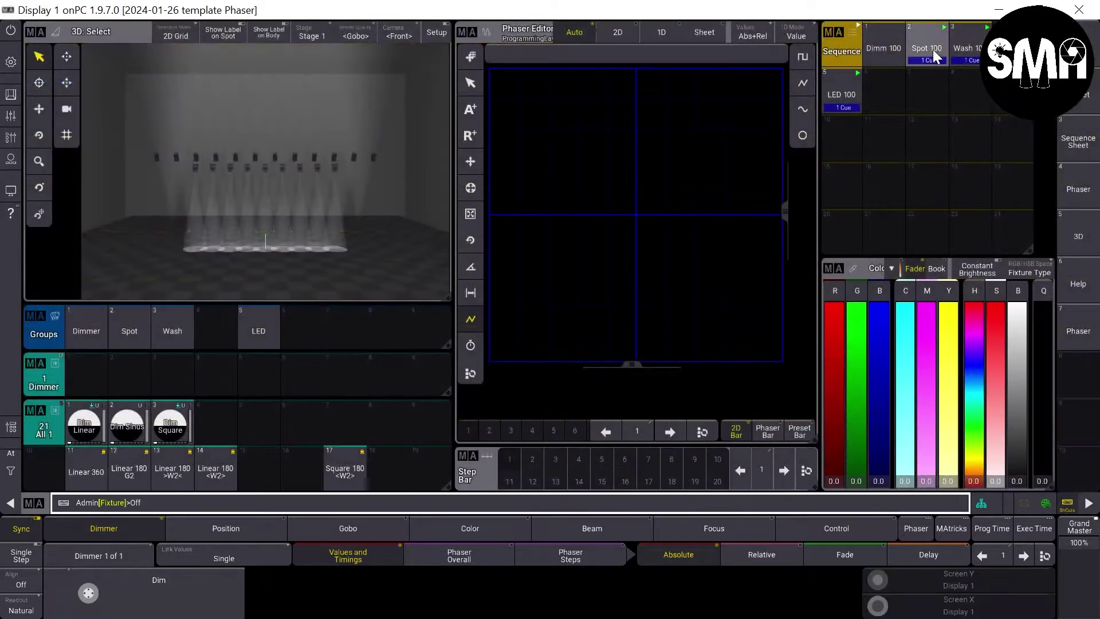
{"action": "left_click", "coordinate": [932, 49]}
{"action": "left_click", "coordinate": [971, 45]}
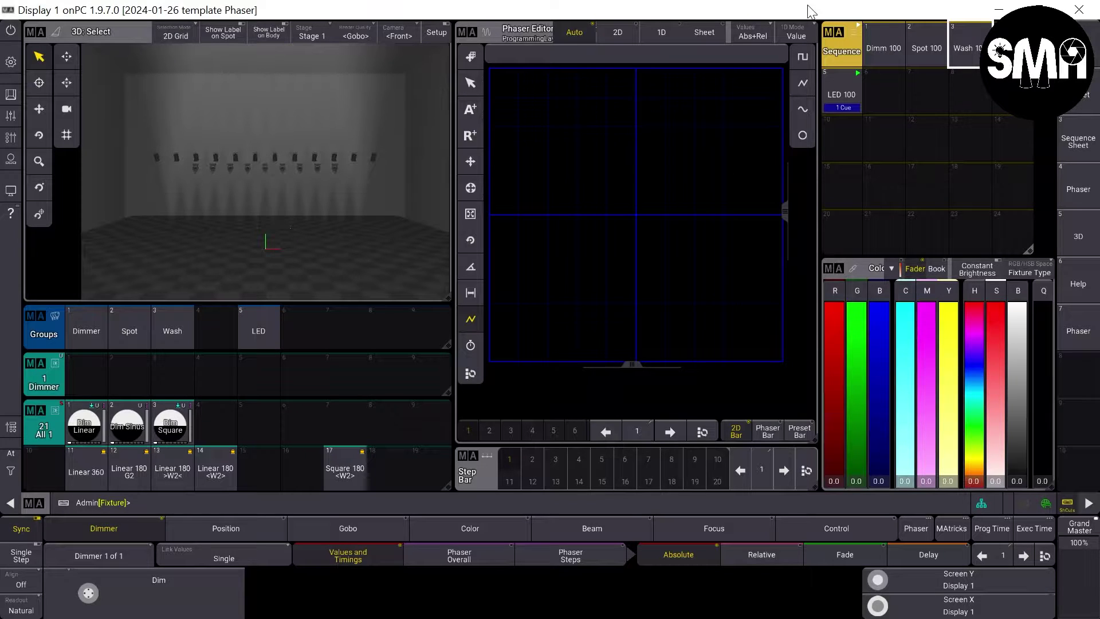
Step: Replace the Dimmer preset pool below the Groups pool with a Color preset pool
{"action": "left_click", "coordinate": [55, 370]}
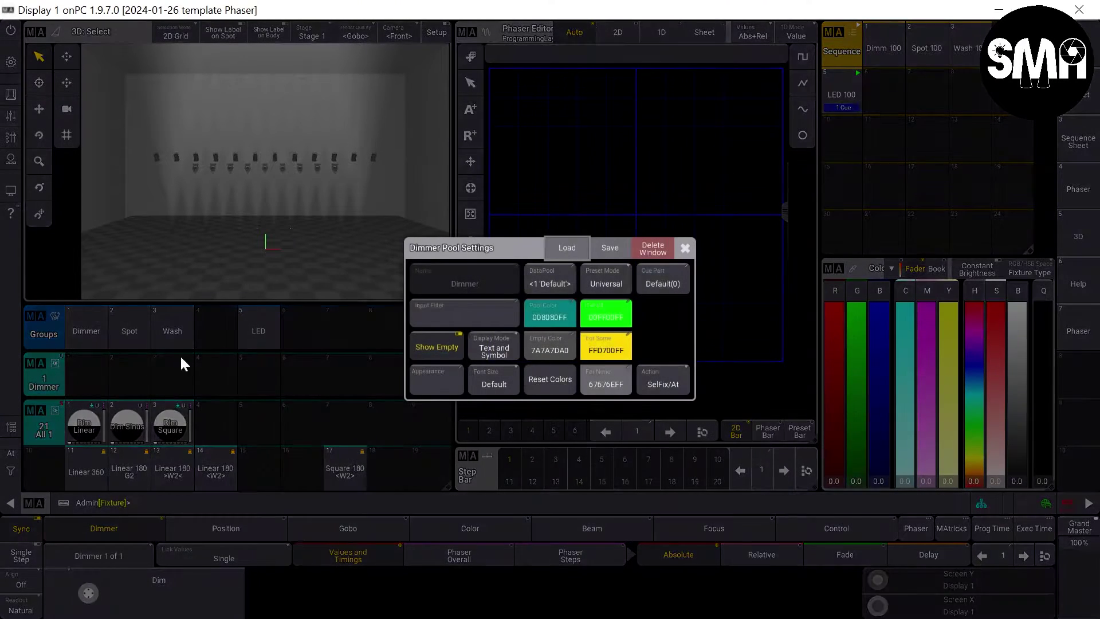
{"action": "left_click", "coordinate": [657, 246]}
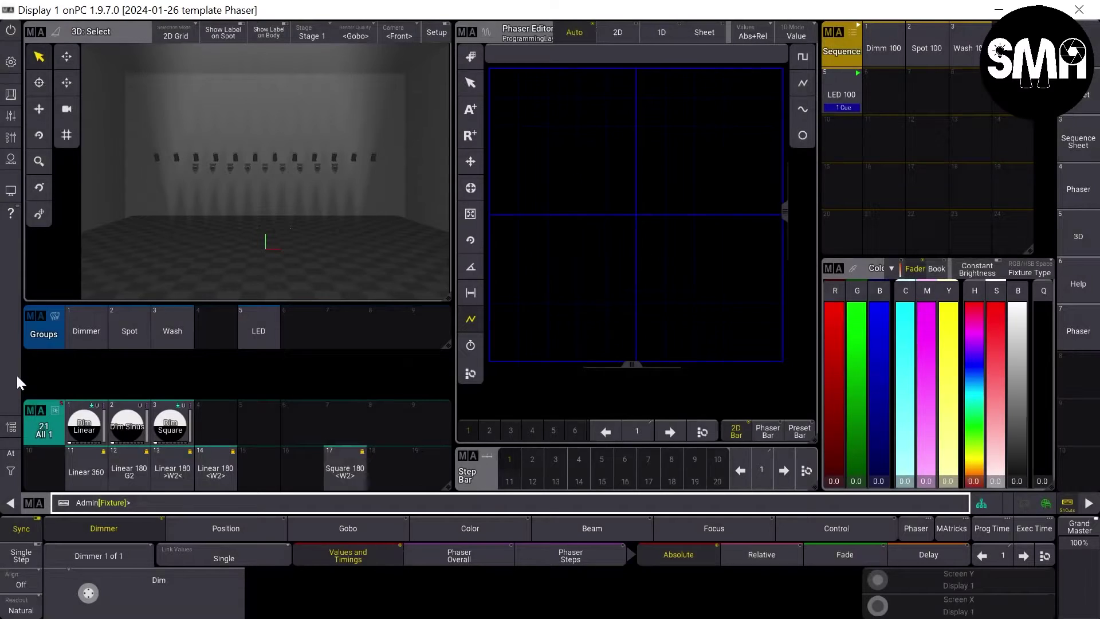
{"action": "left_click", "coordinate": [45, 359]}
{"action": "left_click", "coordinate": [494, 225]}
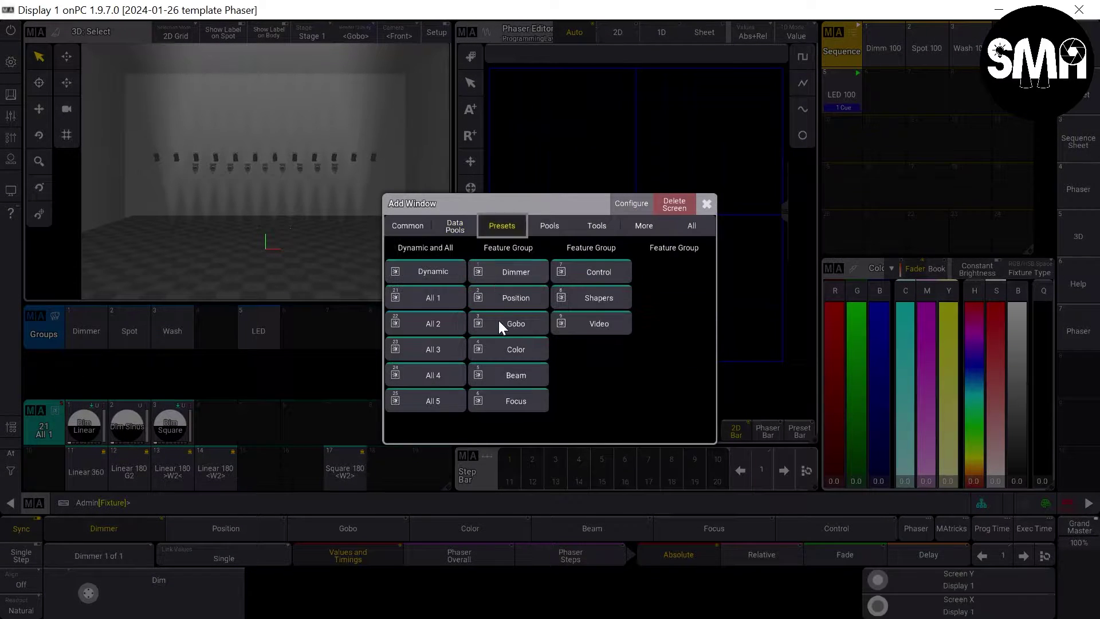
{"action": "left_click", "coordinate": [510, 347]}
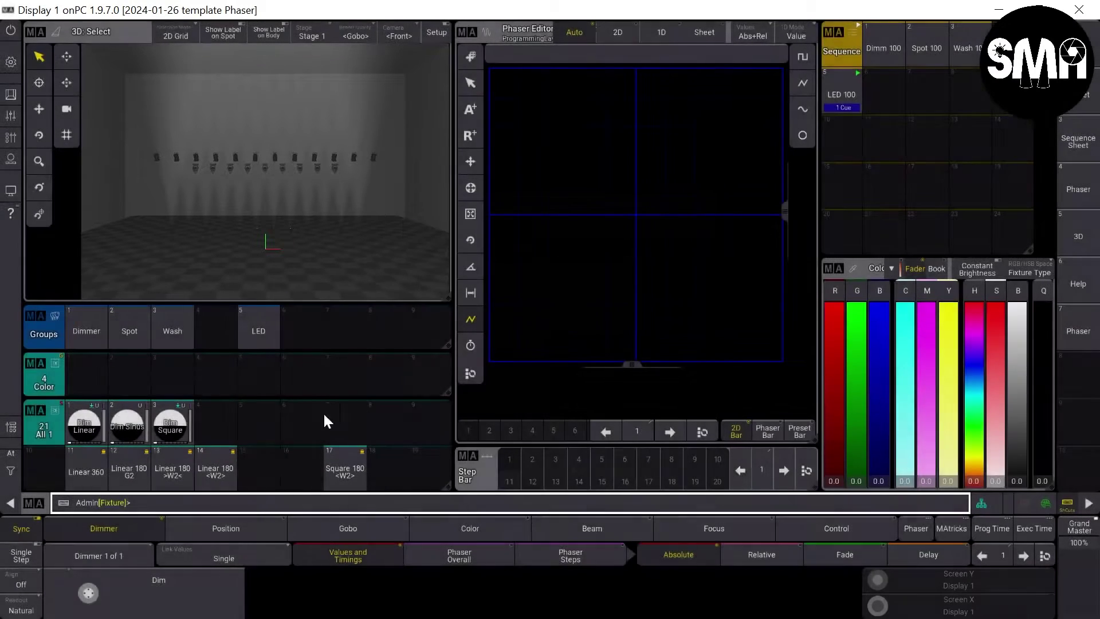
Step: Replace the All 1 preset pool with an All 4 preset pool in the same place
{"action": "left_click", "coordinate": [36, 409]}
{"action": "left_click", "coordinate": [656, 250]}
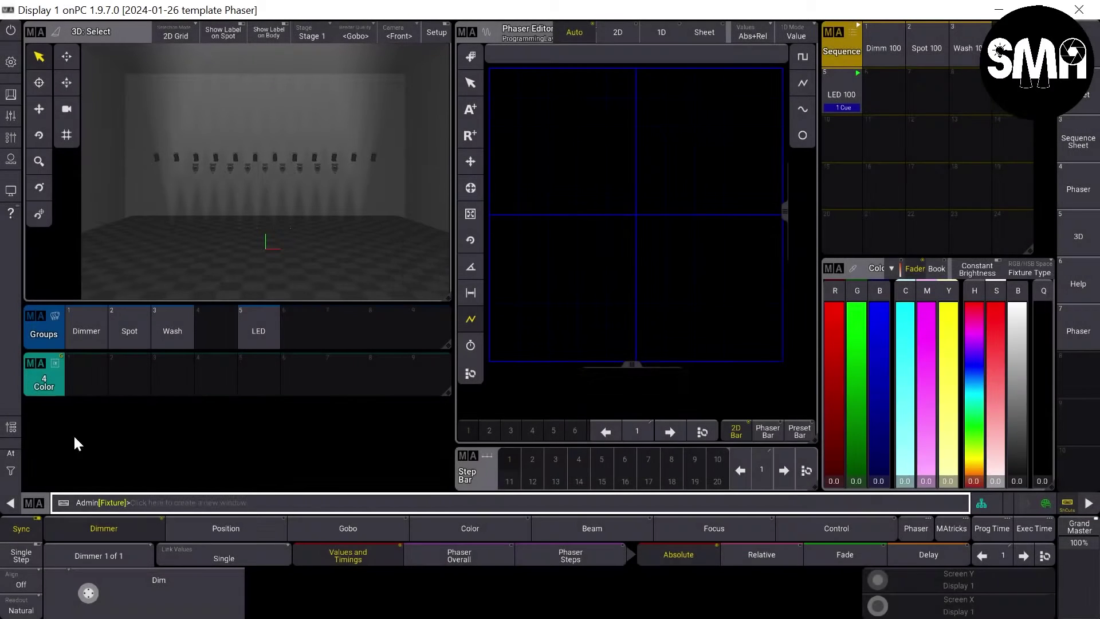
{"action": "left_click", "coordinate": [86, 418]}
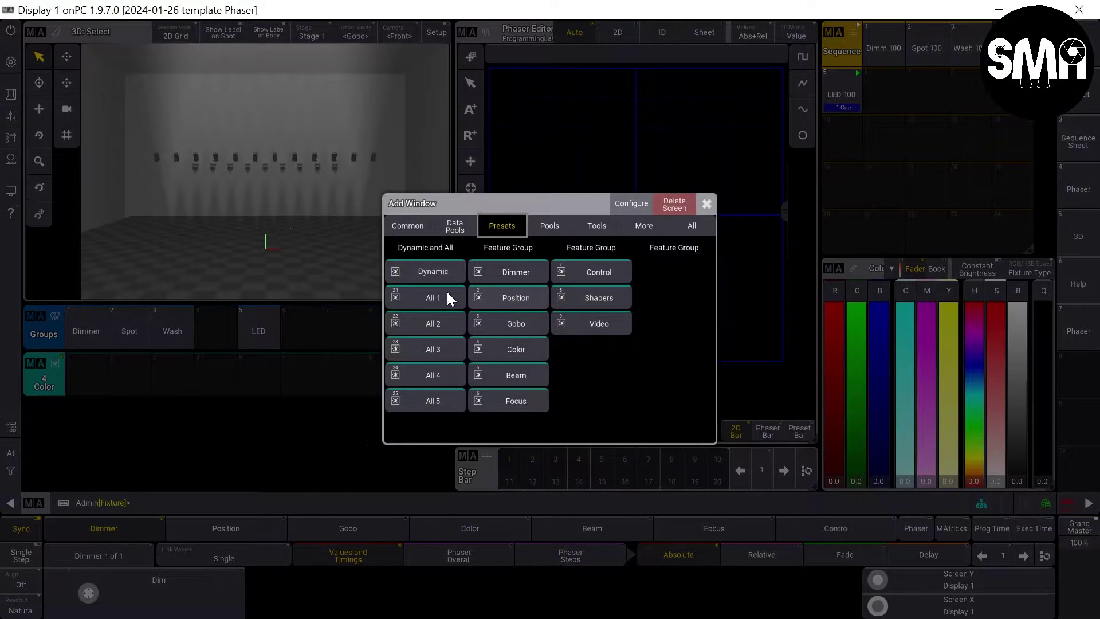
{"action": "left_click", "coordinate": [429, 372]}
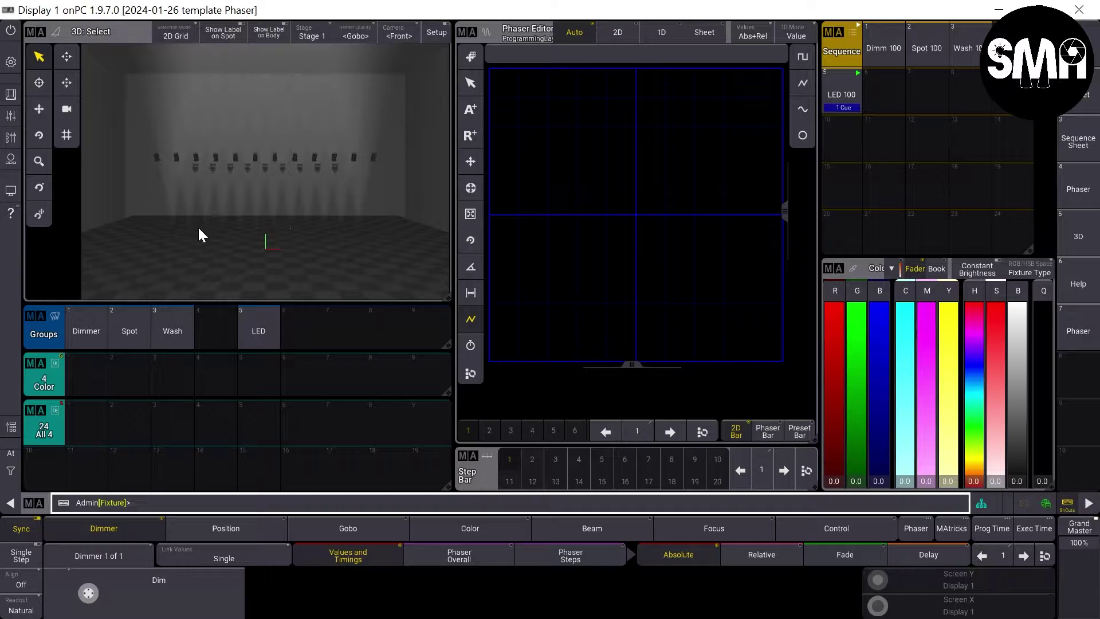
Step: Select fixture 501, lower its green and blue to 0 for pure red, and store it as Color preset 1
{"action": "type", "text": "50"}
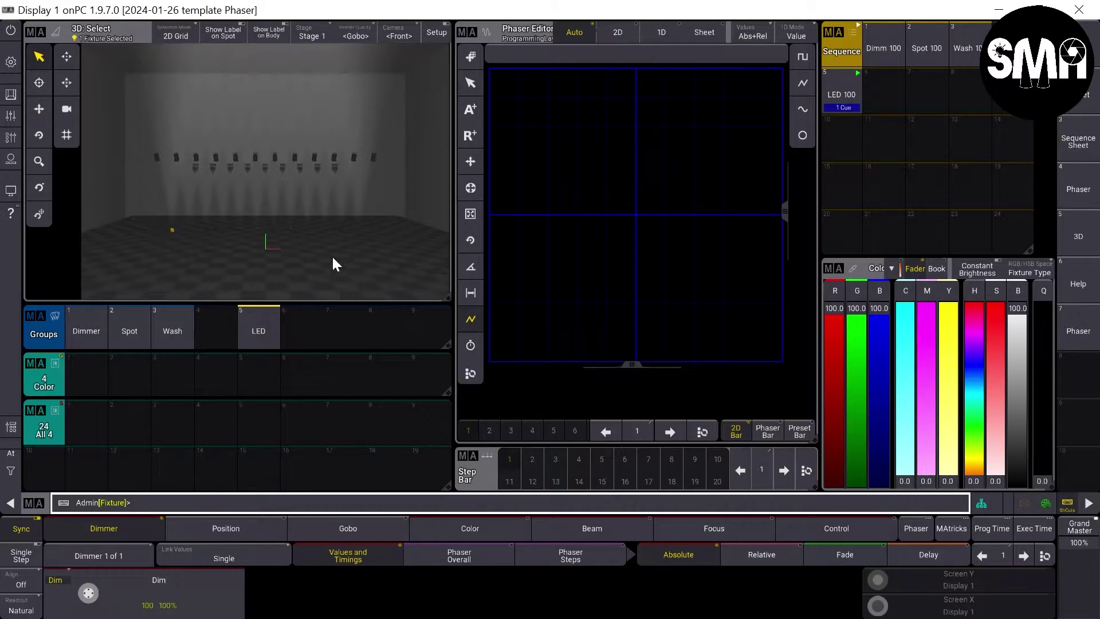
{"action": "left_click_drag", "start_coordinate": [850, 309], "coordinate": [879, 505]}
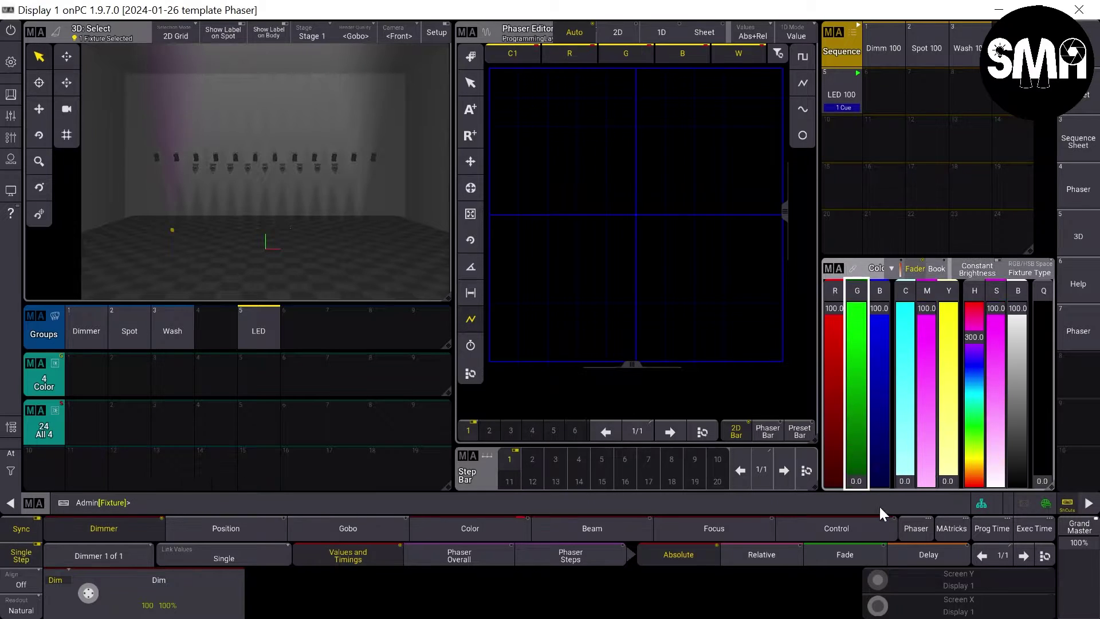
{"action": "left_click_drag", "start_coordinate": [883, 324], "coordinate": [883, 505]}
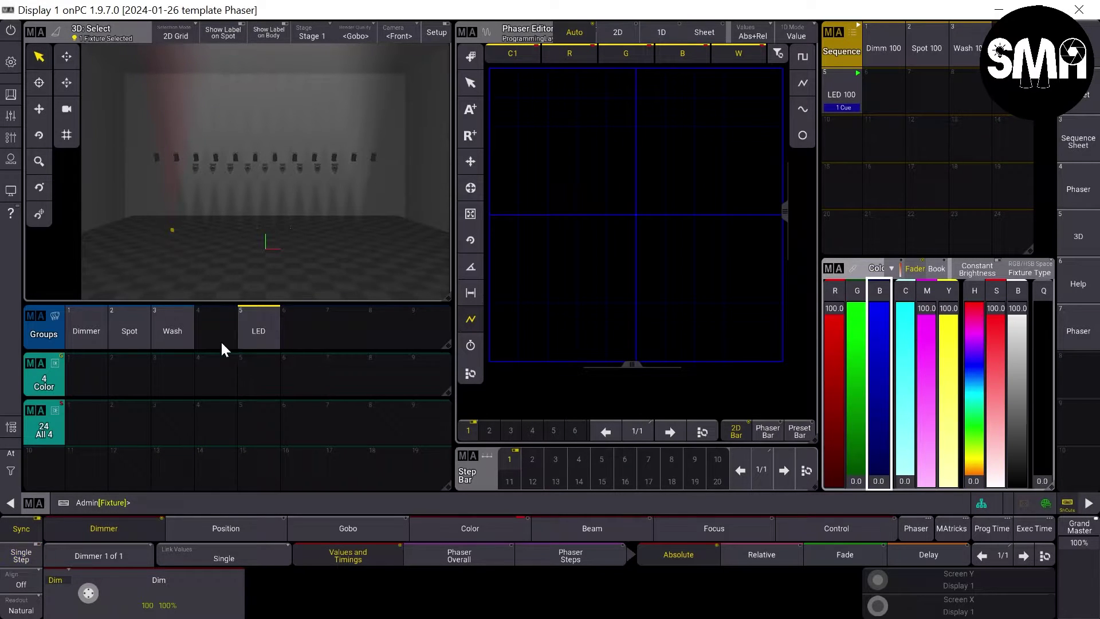
{"action": "left_click", "coordinate": [81, 388]}
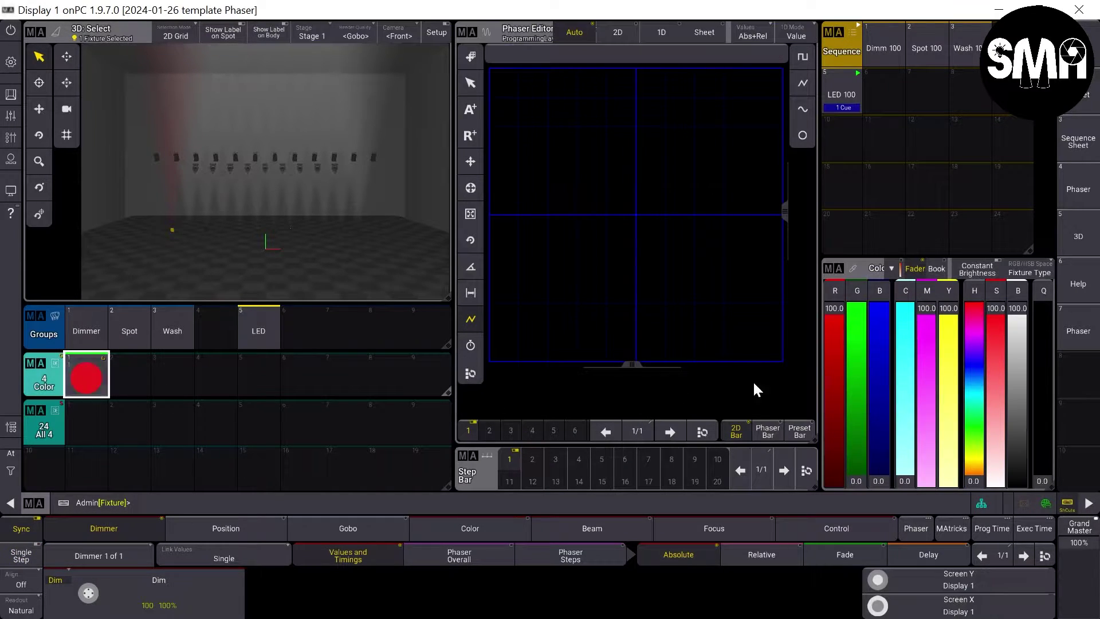
Step: Set the fixture's red to 0 and green to 100, and store it as Color preset 2
{"action": "left_click_drag", "start_coordinate": [835, 309], "coordinate": [824, 512]}
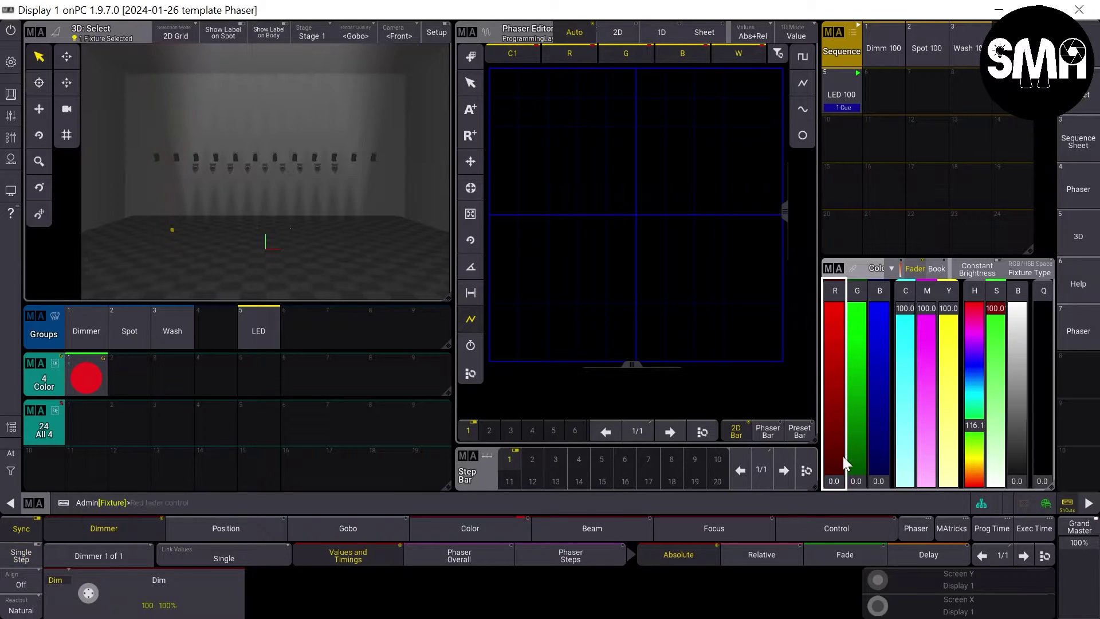
{"action": "left_click", "coordinate": [856, 476]}
{"action": "left_click_drag", "start_coordinate": [857, 384], "coordinate": [857, 306]}
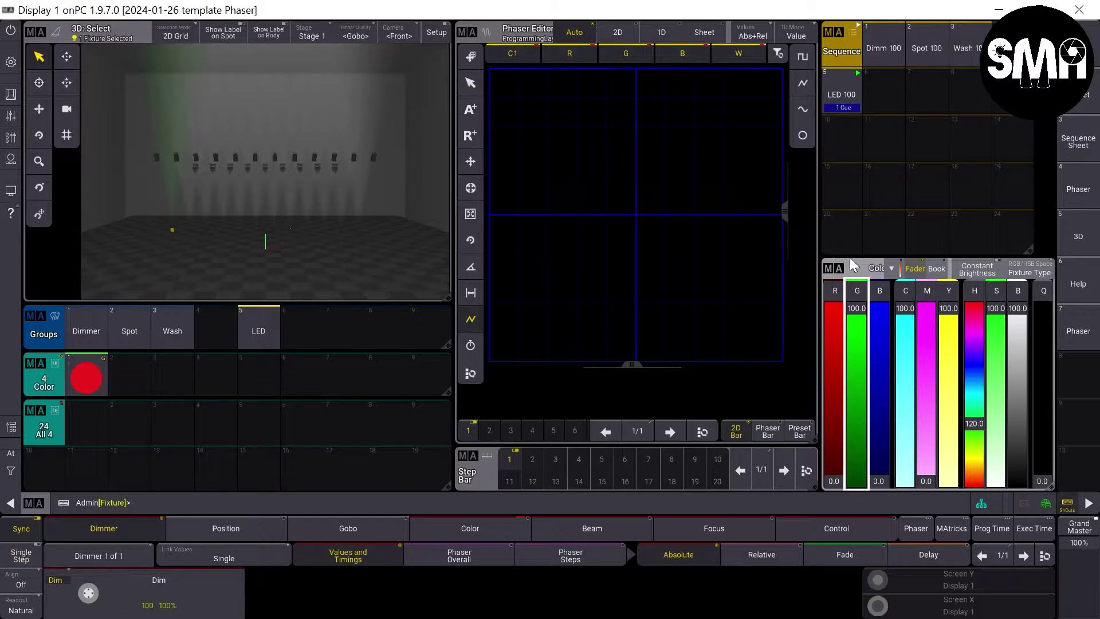
{"action": "left_click", "coordinate": [125, 369]}
Step: Set green to 0 and blue to 100, store it as Color preset 3 and clear the programmer
{"action": "left_click_drag", "start_coordinate": [853, 312], "coordinate": [878, 221]}
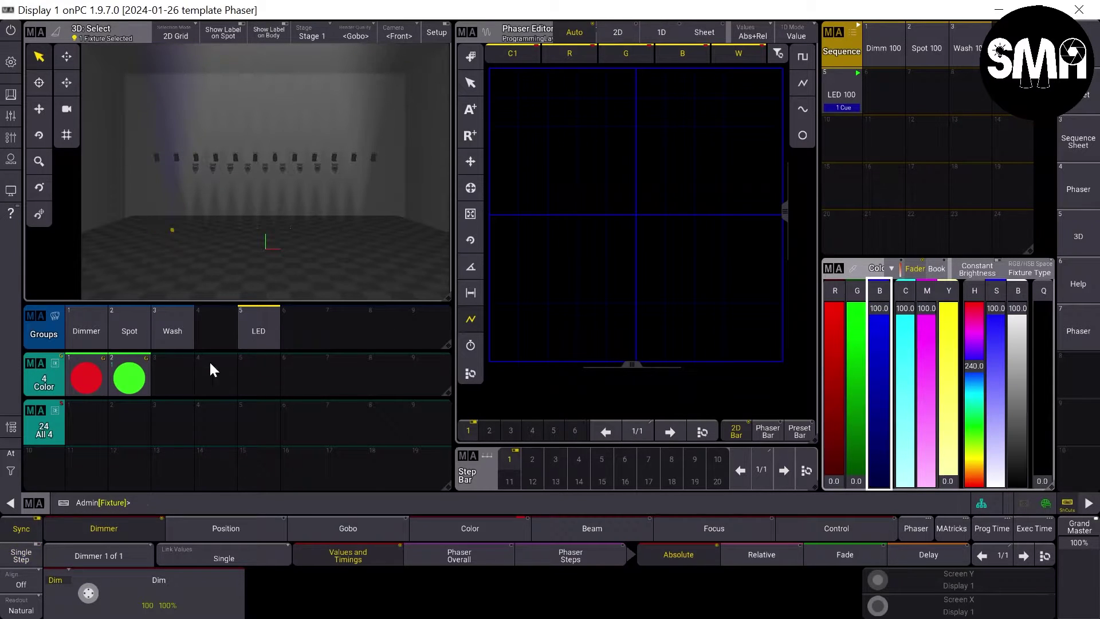
{"action": "left_click", "coordinate": [171, 374]}
{"action": "key", "text": "Delete"}
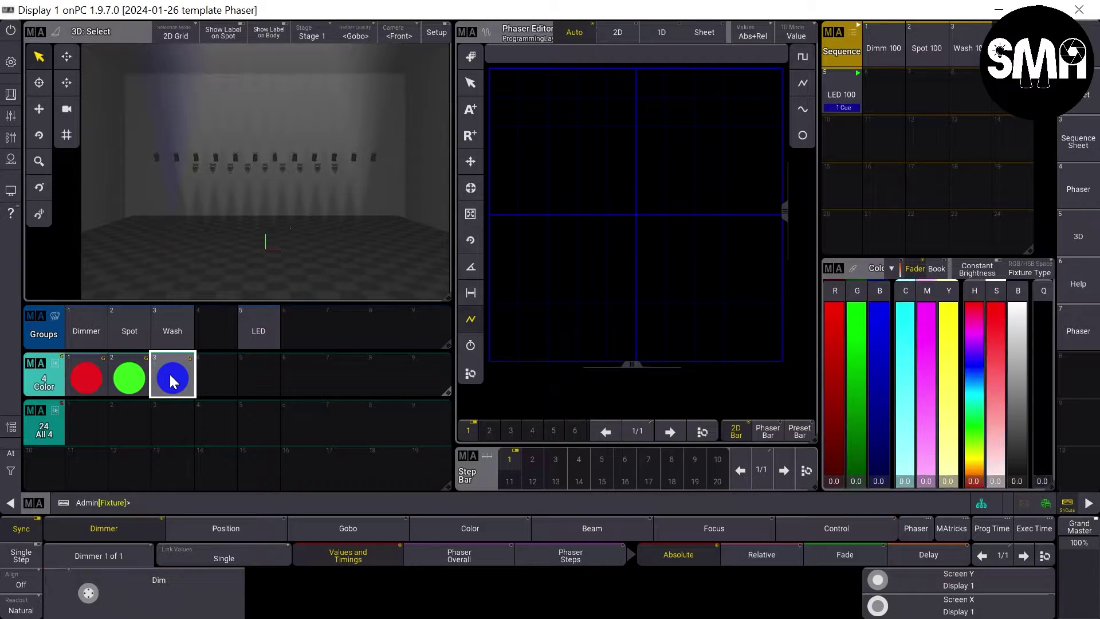
Step: Label Color preset 1 as Red and Color preset 2 as Green
{"action": "left_click_drag", "start_coordinate": [98, 371], "coordinate": [86, 341]}
{"action": "type", "text": "Red"}
{"action": "key", "text": "Return"}
{"action": "left_click", "coordinate": [141, 371]}
{"action": "left_click_drag", "start_coordinate": [141, 369], "coordinate": [127, 334]}
{"action": "type", "text": "Green"}
{"action": "key", "text": "Return"}
Step: Label Color preset 3 as Blue
{"action": "type", "text": "Label"}
{"action": "left_click", "coordinate": [175, 378]}
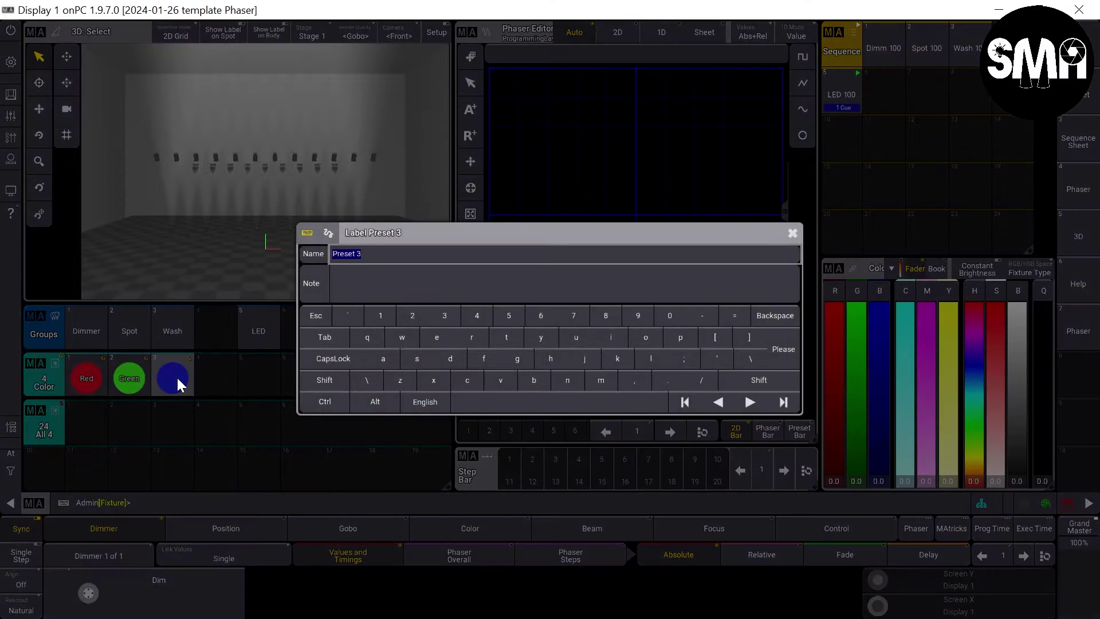
{"action": "type", "text": "Blue"}
{"action": "key", "text": "Return"}
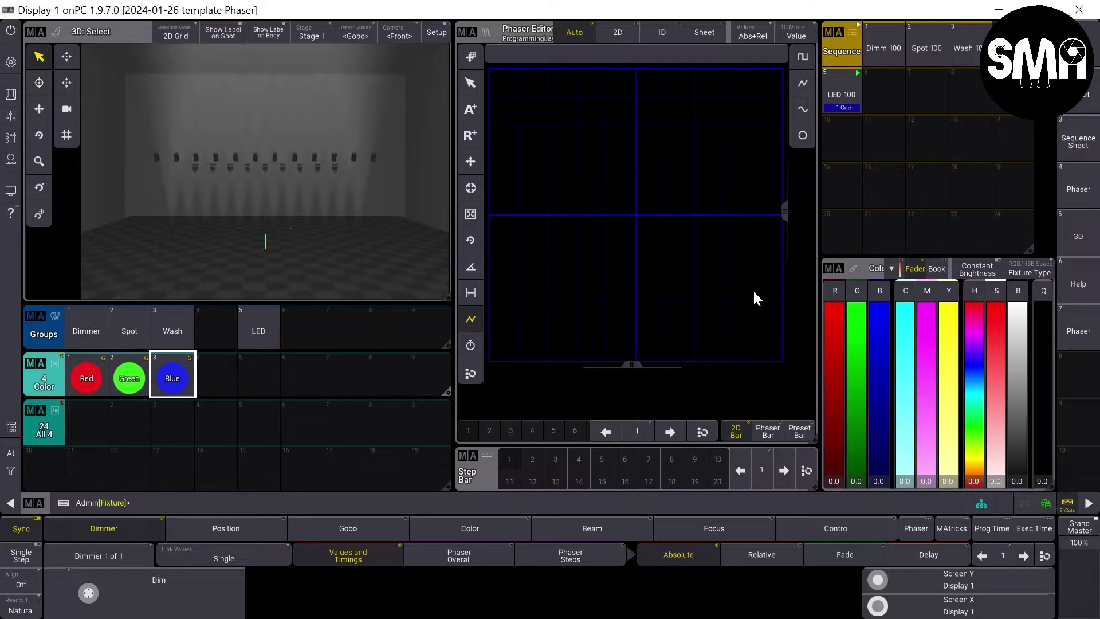
Step: Build a two-step color phaser on fixture 501 with the Red preset in step 1 and the Blue preset in step 2
{"action": "type", "text": "501"}
{"action": "key", "text": "Return"}
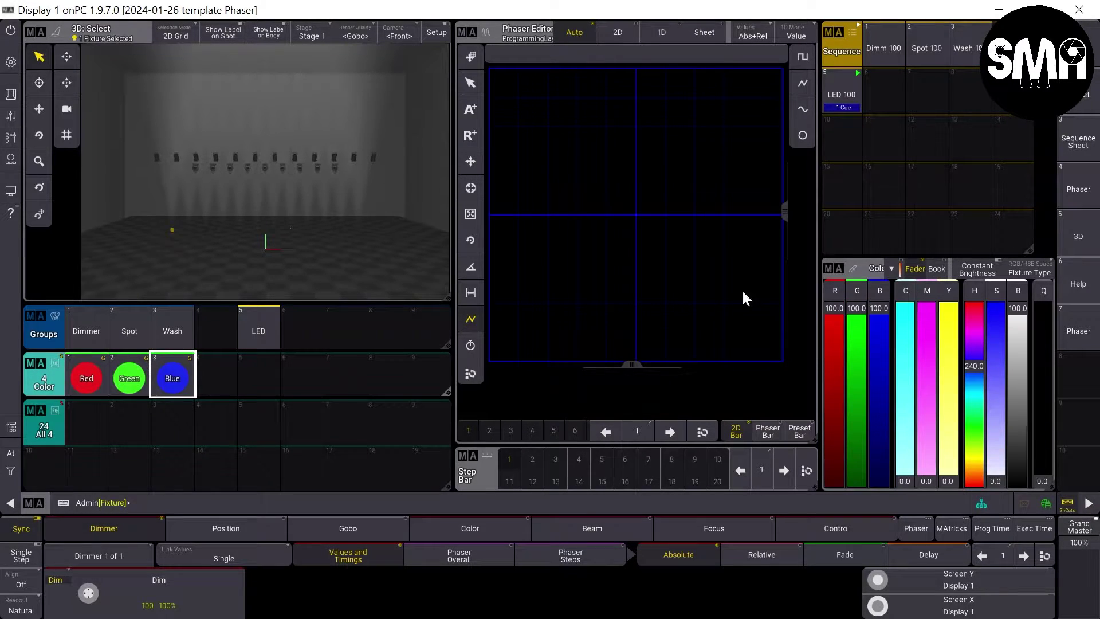
{"action": "left_click", "coordinate": [74, 374]}
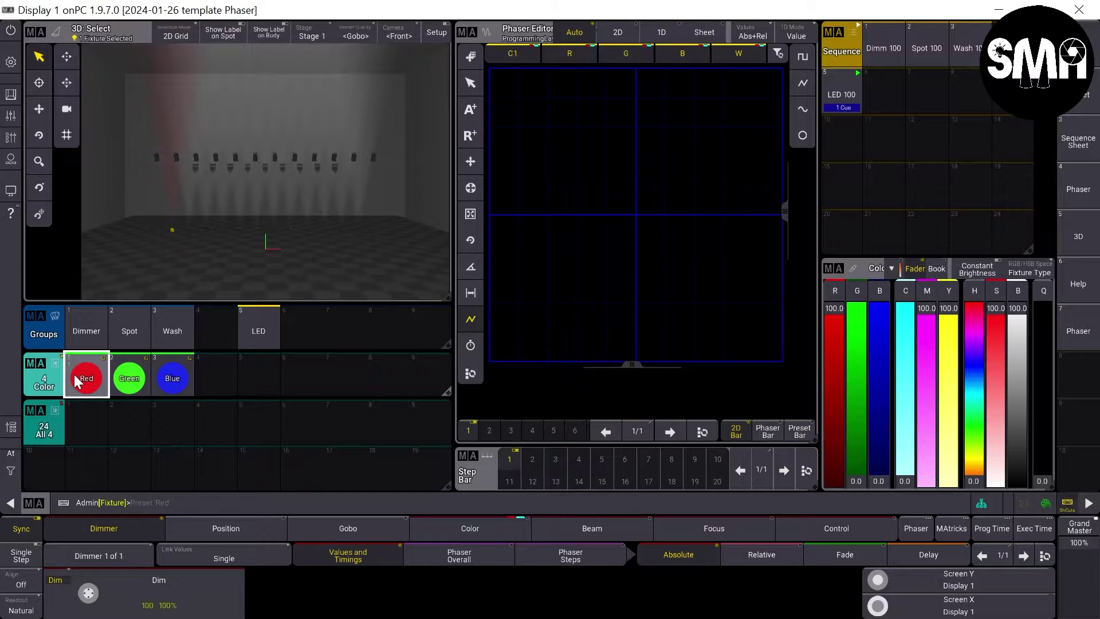
{"action": "left_click", "coordinate": [781, 469]}
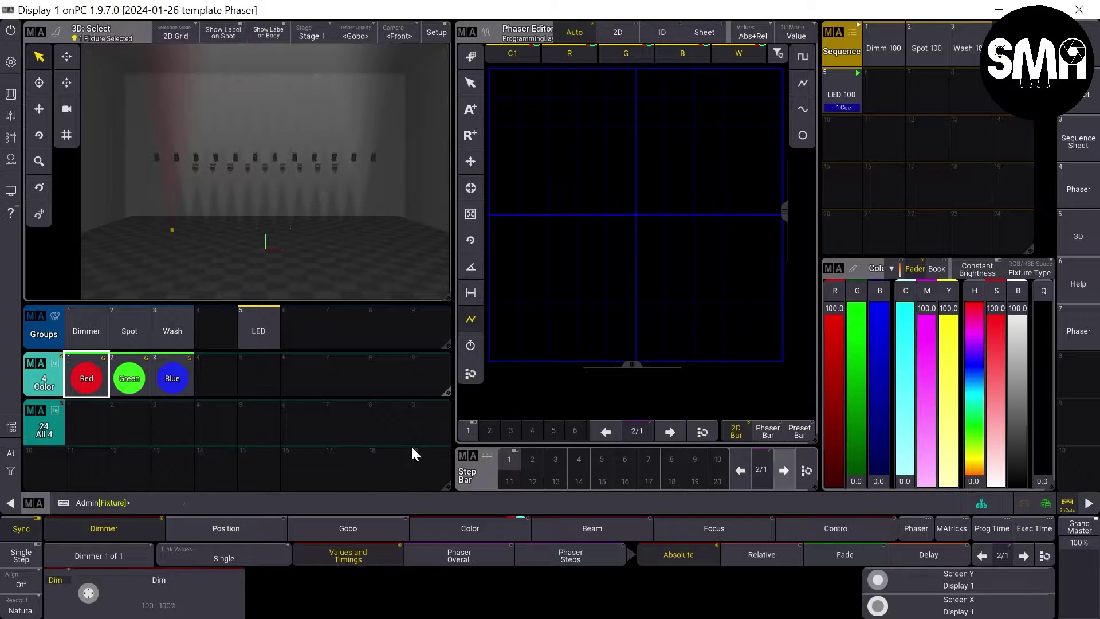
{"action": "left_click", "coordinate": [185, 374]}
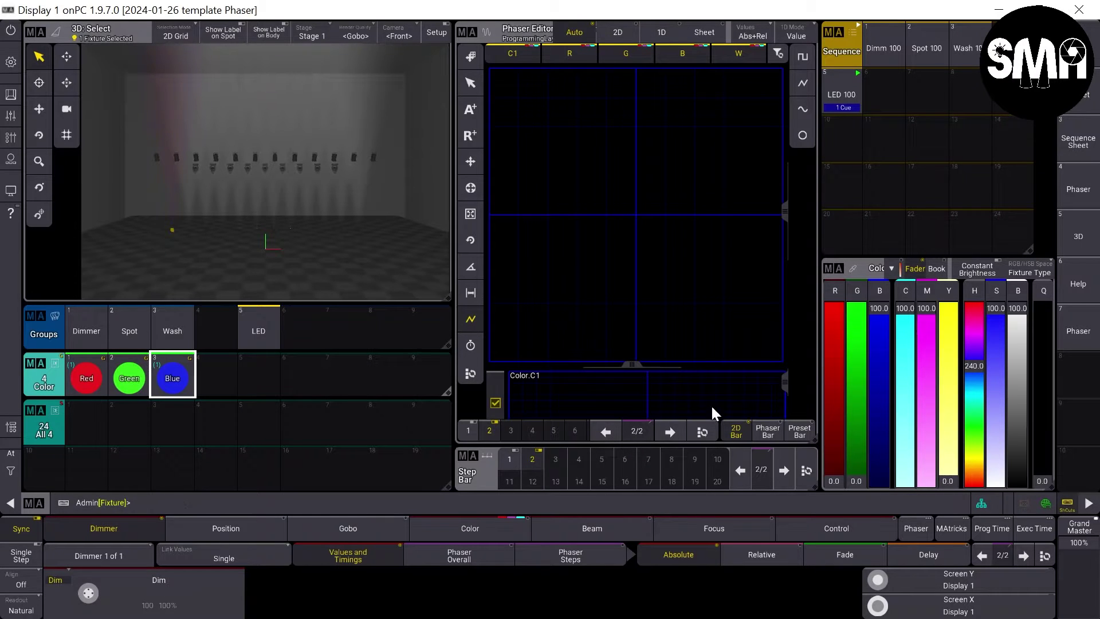
Step: Store the phaser with preset mode Universal as preset 1 in the All 4 pool and clear the programmer
{"action": "key", "text": "s"}
{"action": "key", "text": "s"}
{"action": "left_click", "coordinate": [1000, 424]}
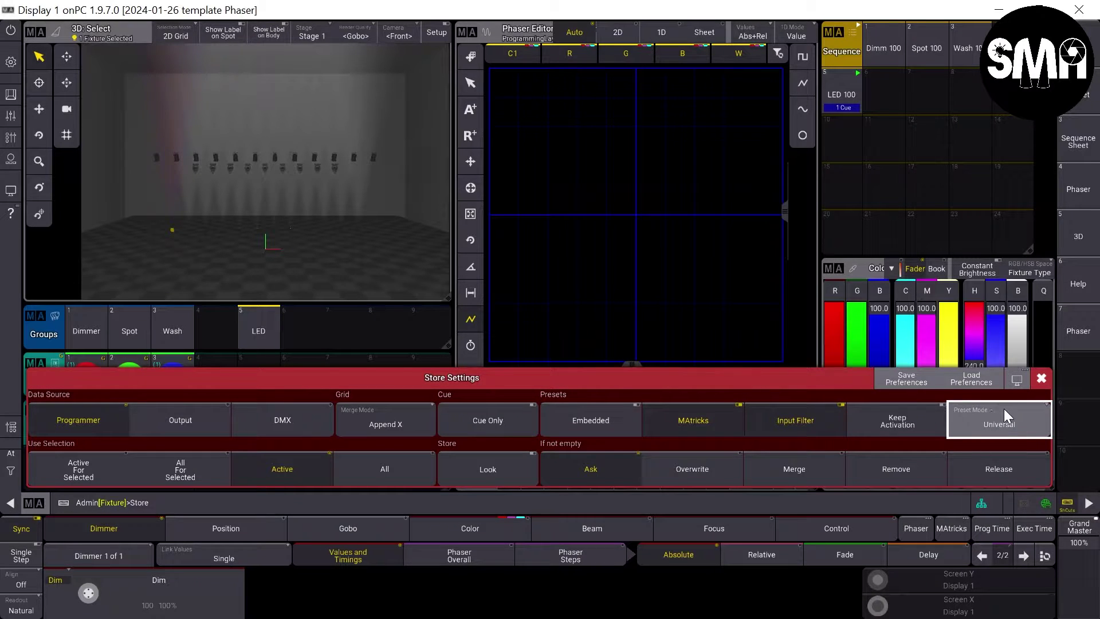
{"action": "left_click", "coordinate": [1041, 379]}
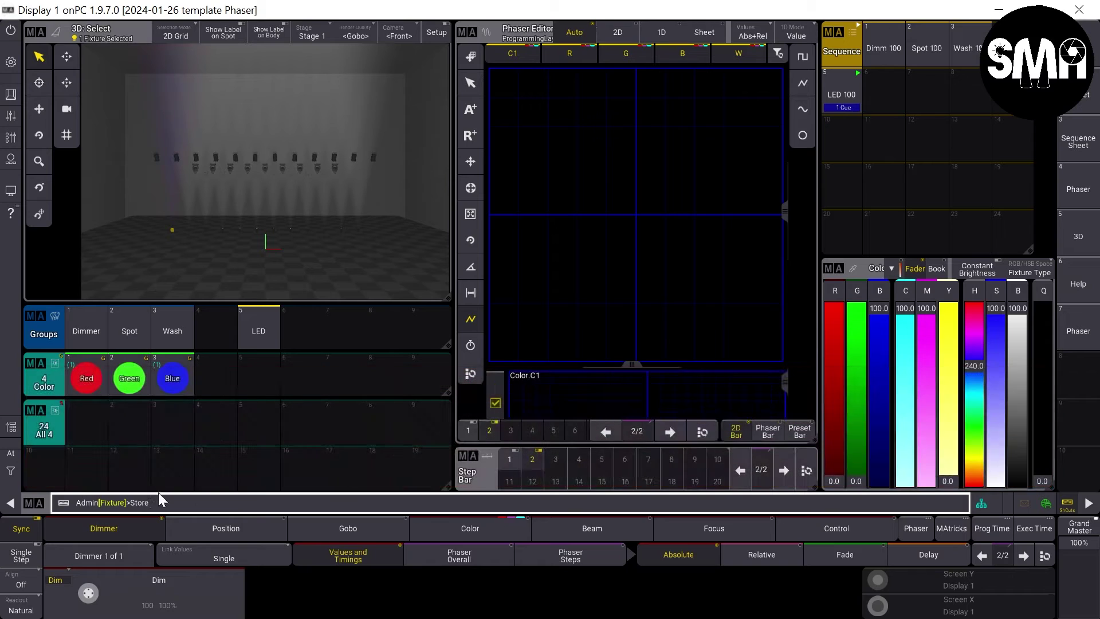
{"action": "left_click", "coordinate": [89, 425]}
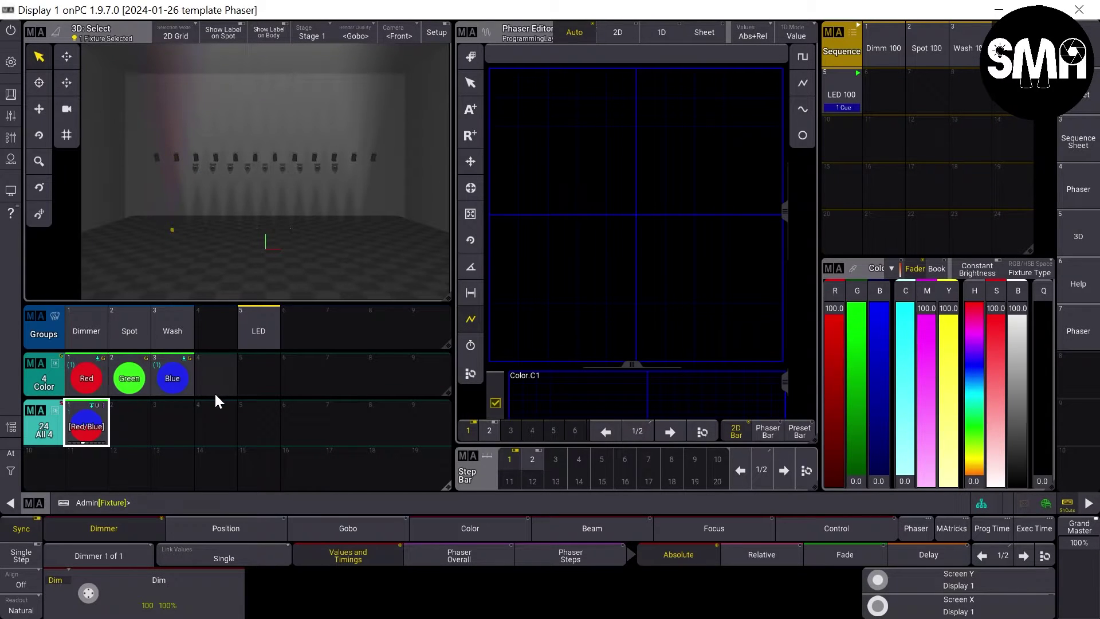
{"action": "key", "text": "Escape"}
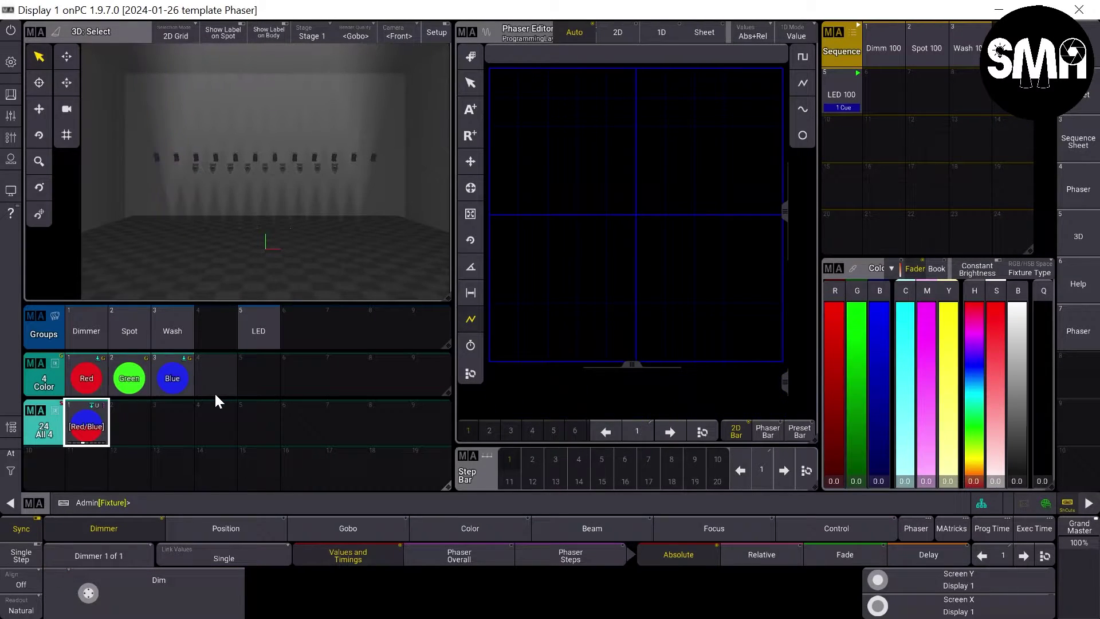
Step: Test the Red/Blue phaser preset on the LED group and clear the programmer
{"action": "left_click", "coordinate": [248, 336]}
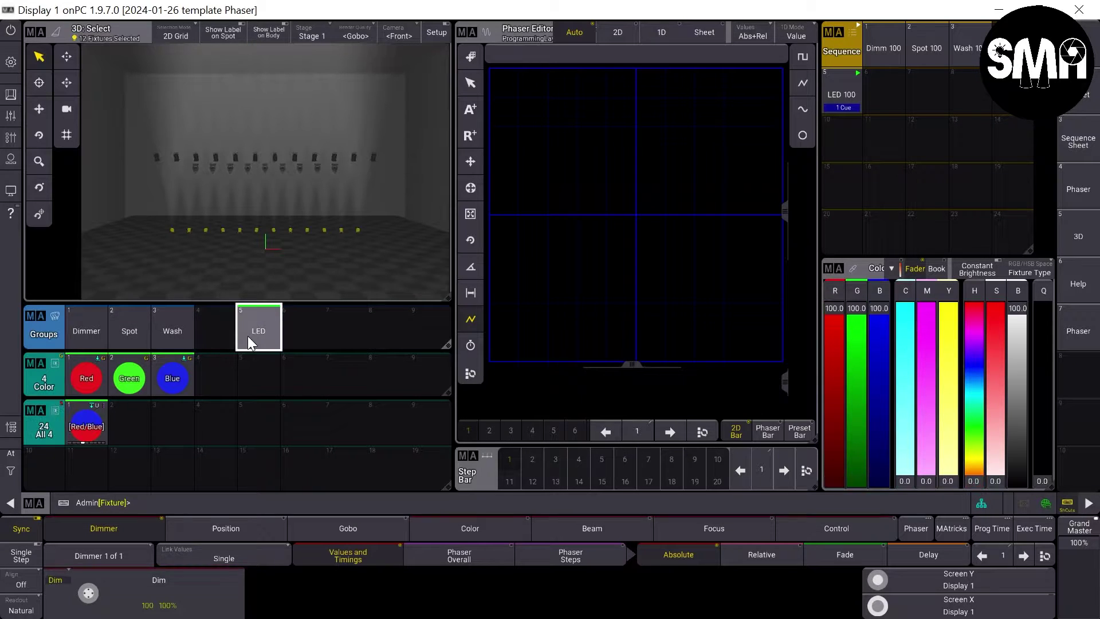
{"action": "left_click", "coordinate": [91, 424]}
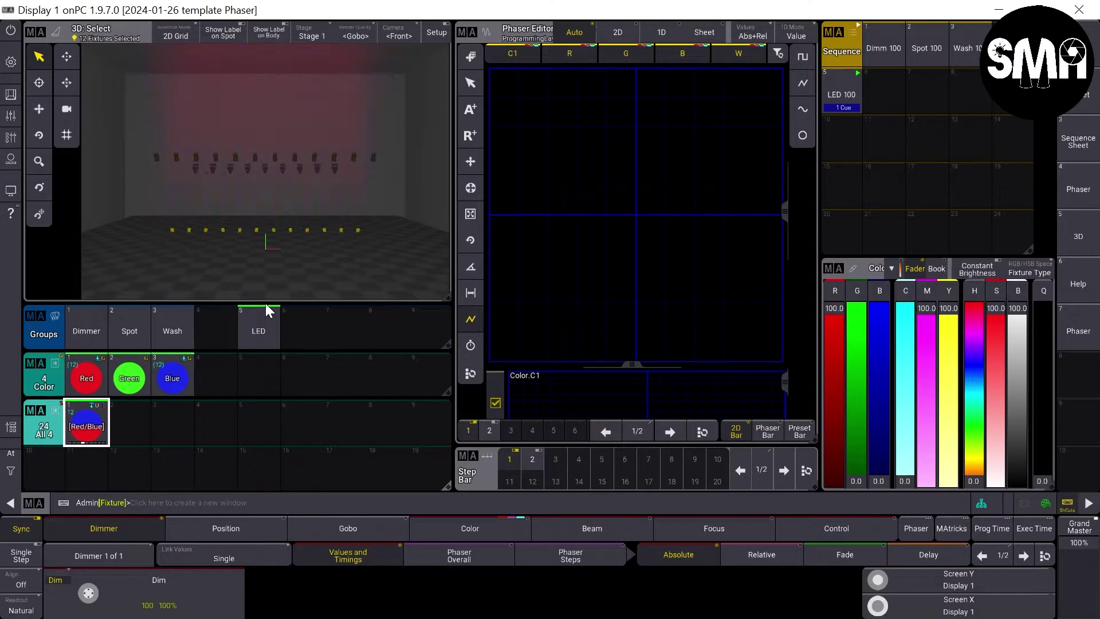
{"action": "key", "text": "BackSpace"}
Step: Select the Wash group, switch off the LED 100 sequence and start Wash 100
{"action": "left_click", "coordinate": [180, 329]}
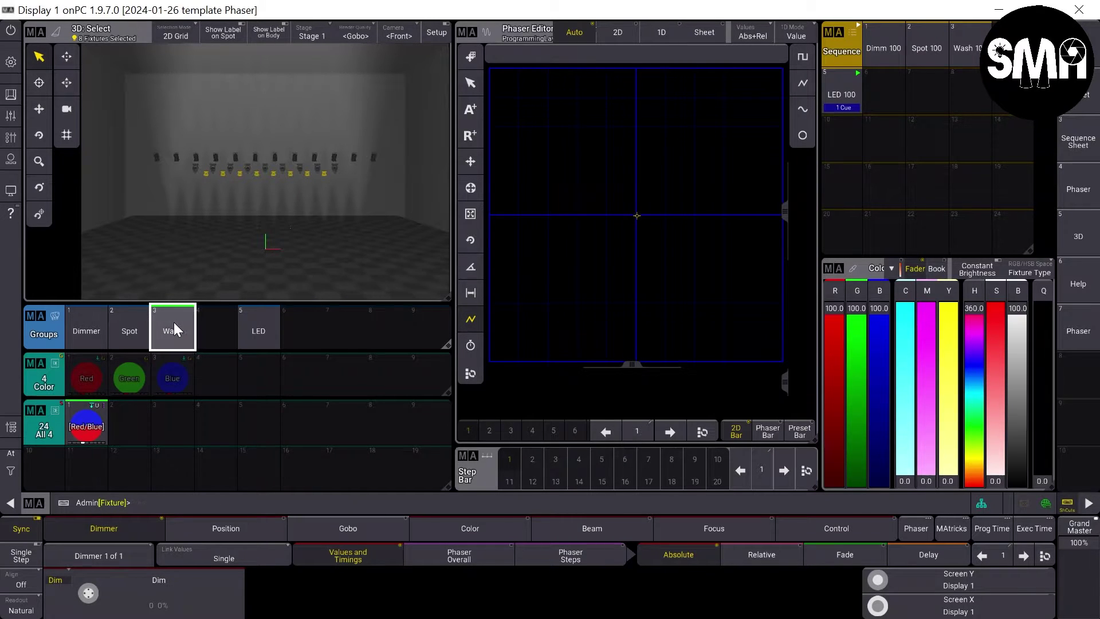
{"action": "type", "text": "Off"}
{"action": "left_click", "coordinate": [855, 95]}
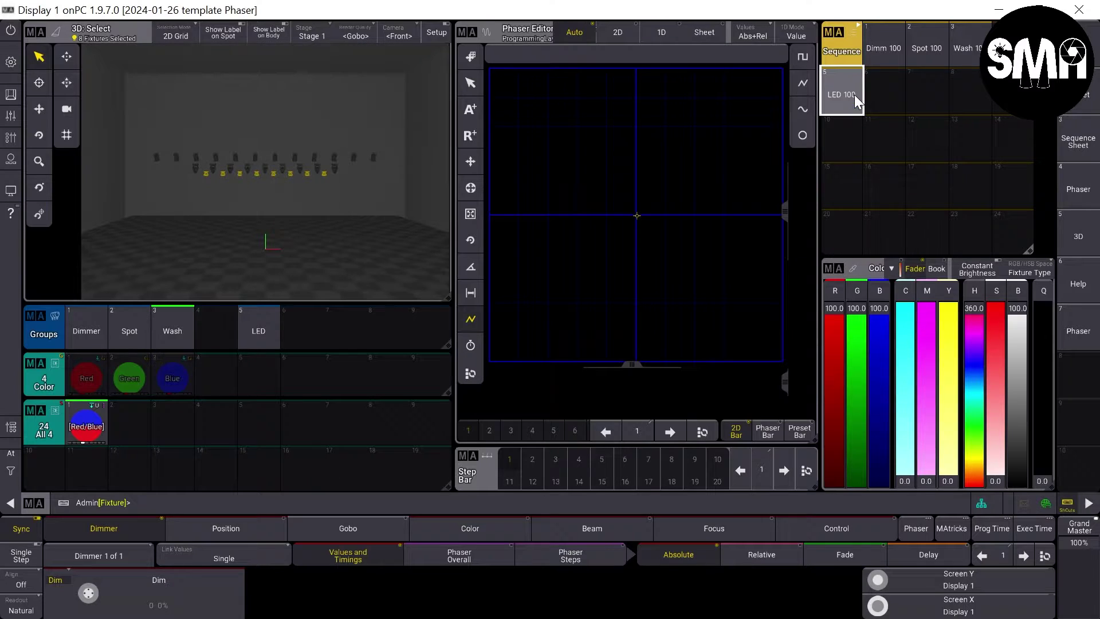
{"action": "left_click", "coordinate": [966, 49]}
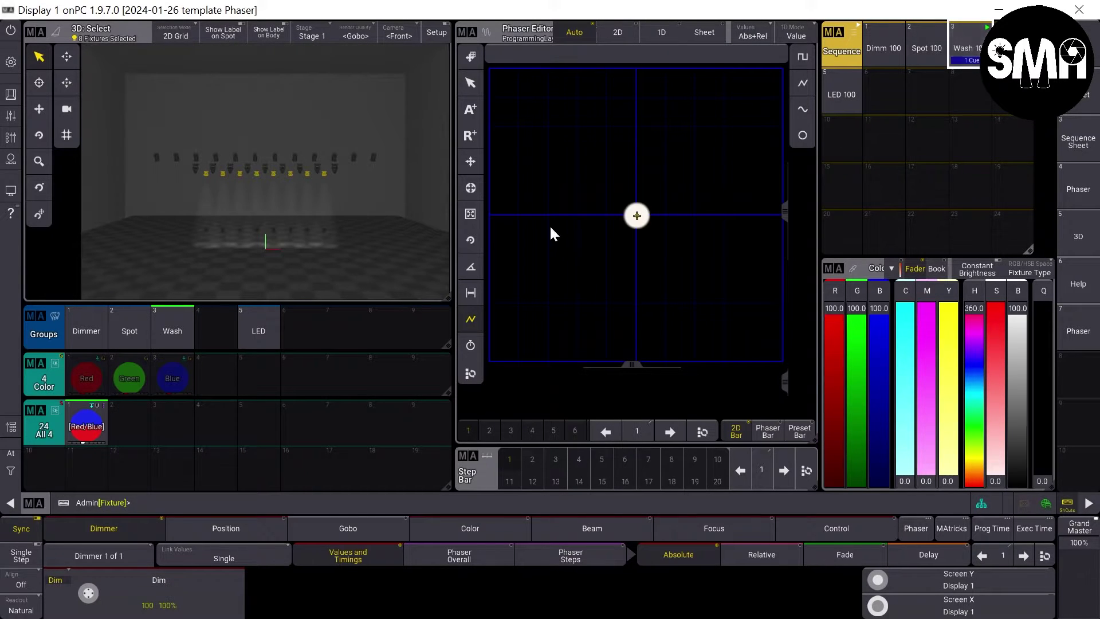
Step: Test the Red/Blue phaser preset from the All 4 pool on the selected Wash group
{"action": "left_click", "coordinate": [92, 431]}
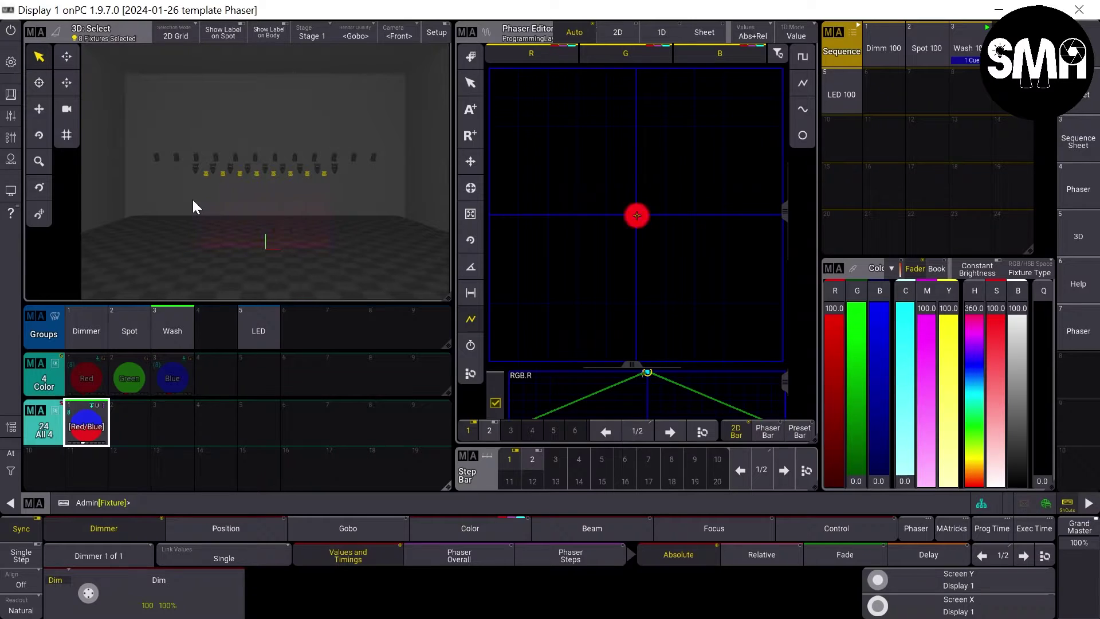
{"action": "left_click", "coordinate": [100, 416]}
{"action": "left_click", "coordinate": [74, 412]}
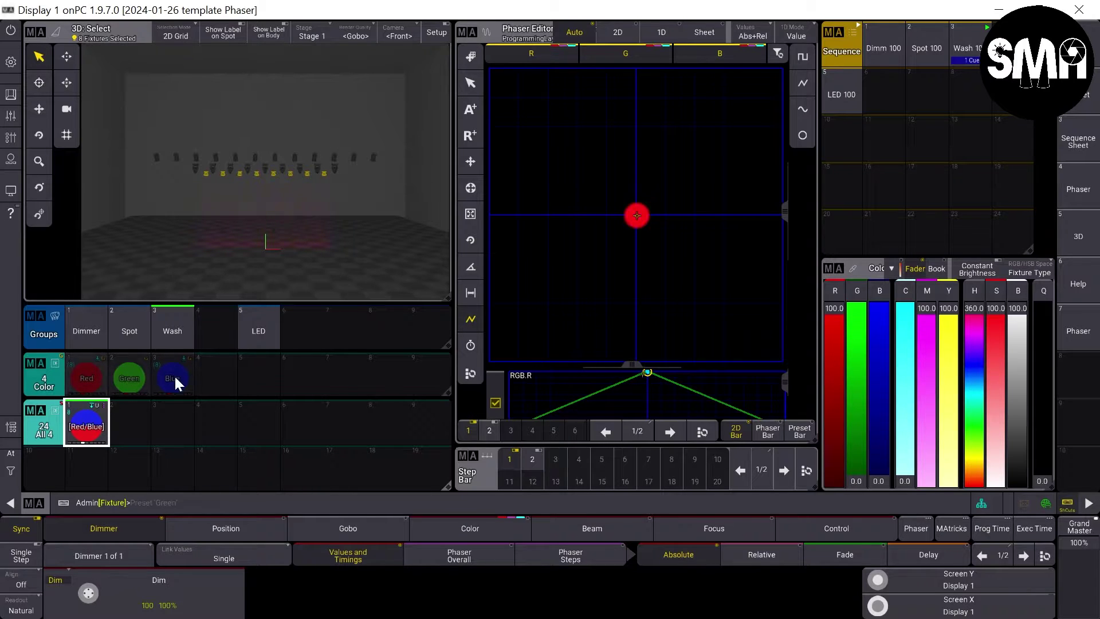
{"action": "left_click", "coordinate": [462, 325]}
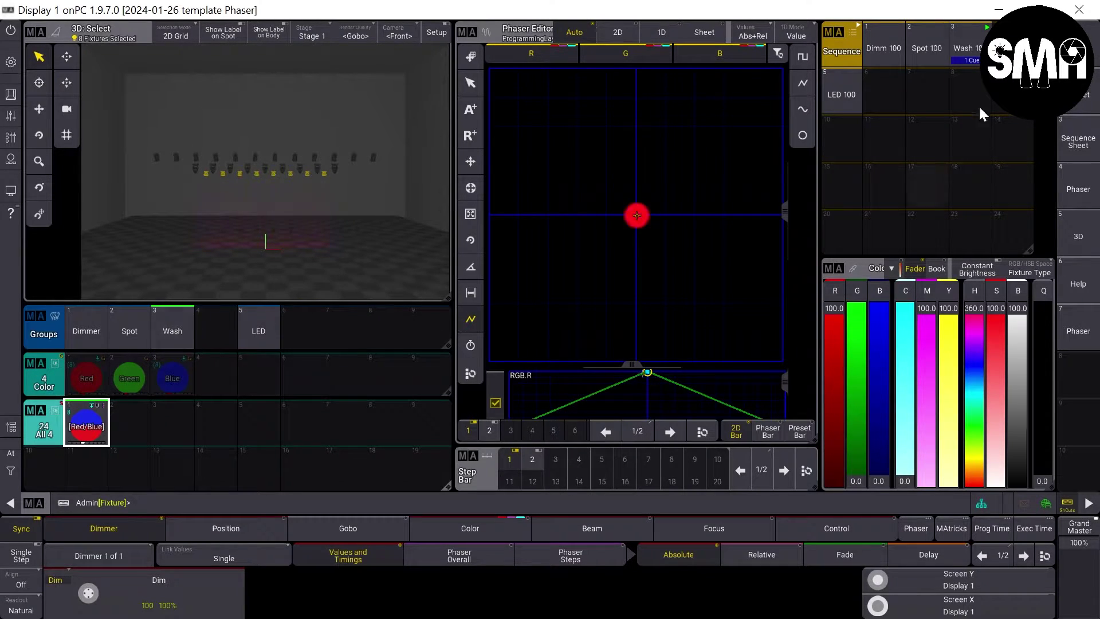
Step: Start the Spot 100 sequence and test the Red/Blue phaser preset on the Spot group
{"action": "left_click", "coordinate": [926, 45]}
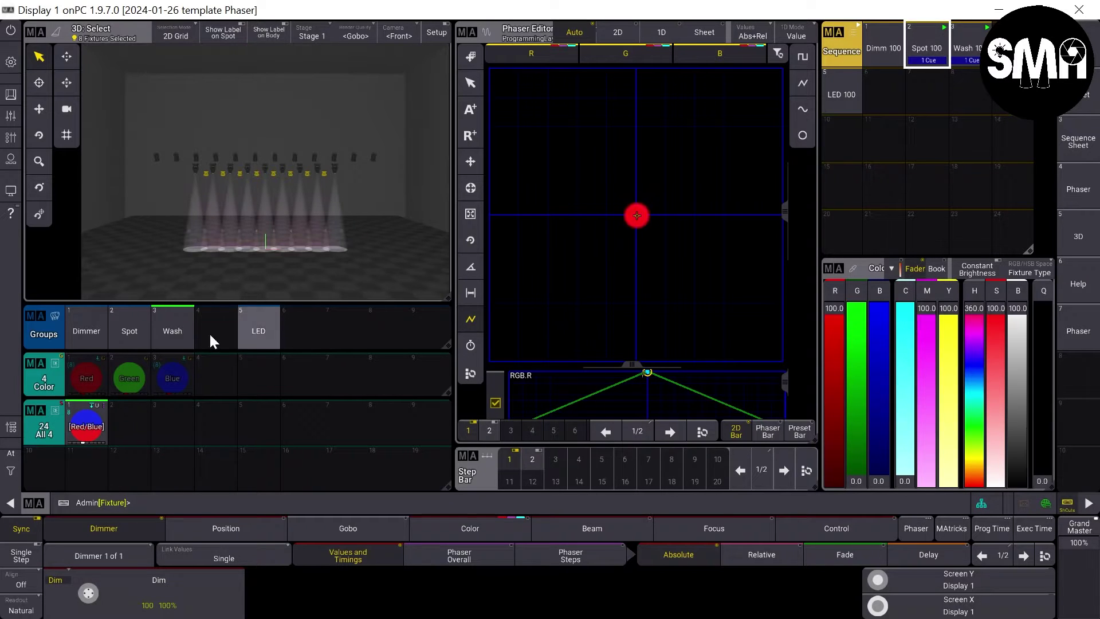
{"action": "left_click", "coordinate": [96, 426]}
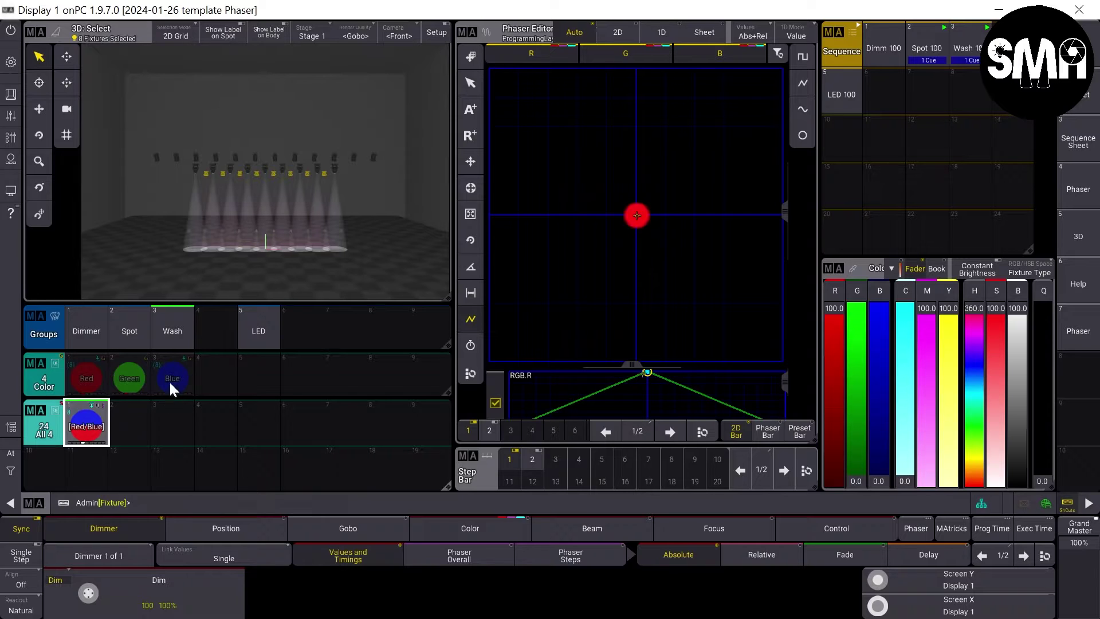
{"action": "left_click", "coordinate": [135, 334]}
{"action": "left_click", "coordinate": [86, 424]}
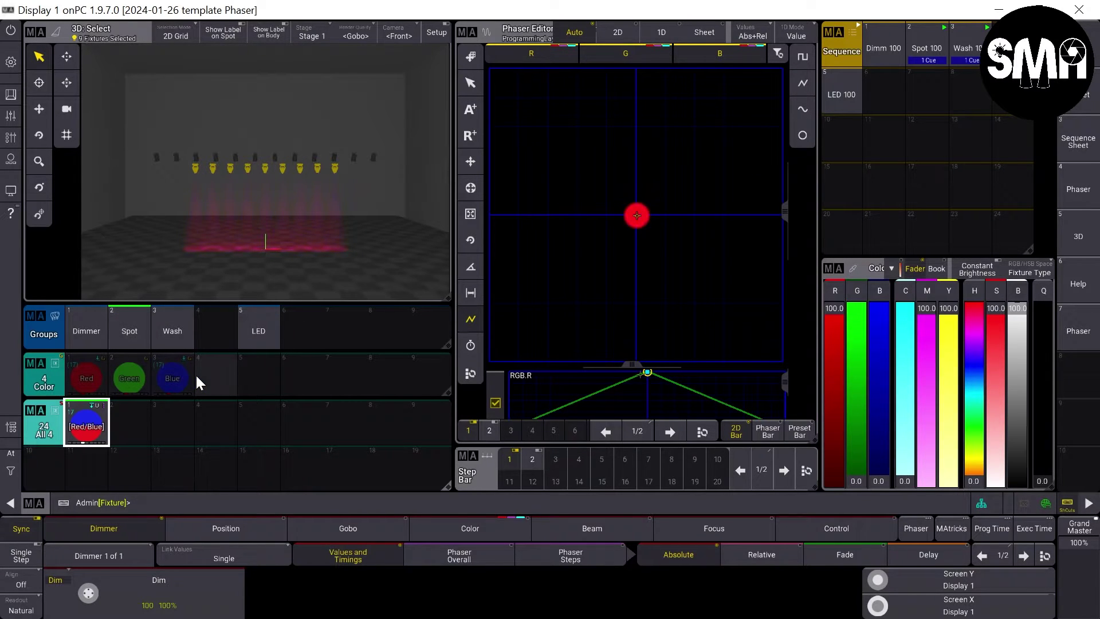
Step: Clear the programmer and switch off the Spot 100 and Wash 100 sequences
{"action": "key", "text": "Escape"}
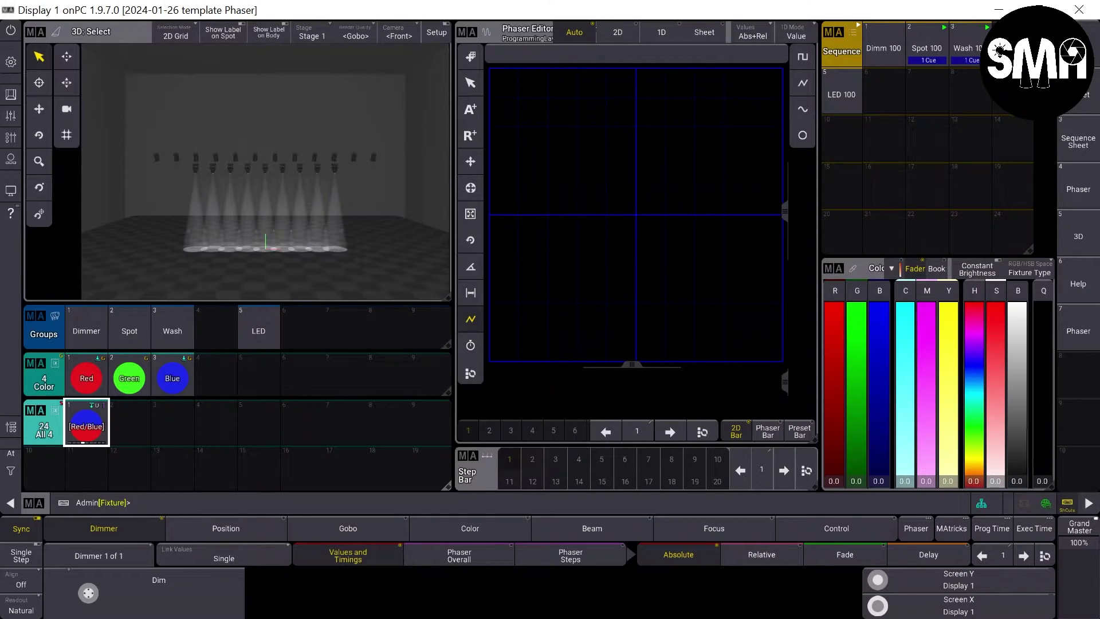
{"action": "left_click", "coordinate": [927, 46]}
{"action": "left_click", "coordinate": [950, 53]}
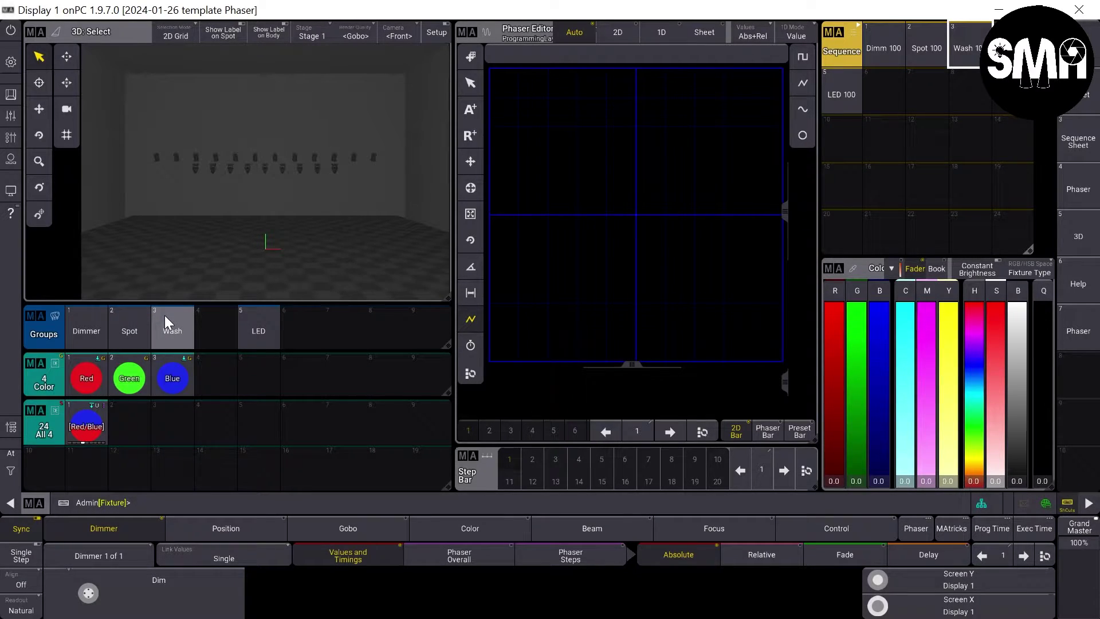
Step: Select fixture 501 and set its dimmer to 100
{"action": "type", "text": "501"}
{"action": "key", "text": "Return"}
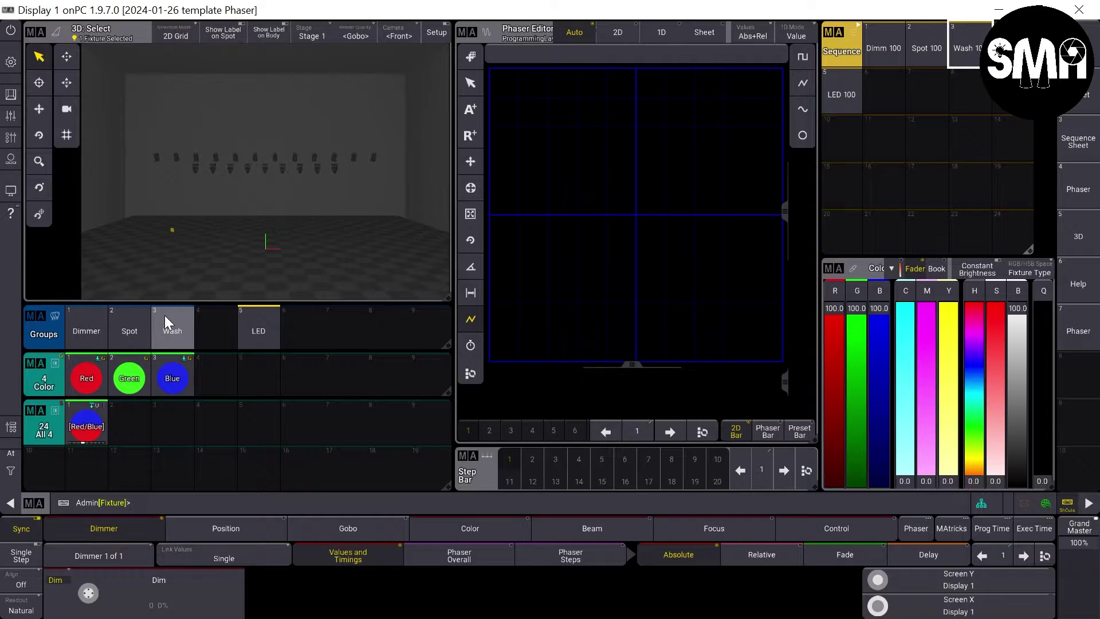
{"action": "left_click", "coordinate": [170, 599]}
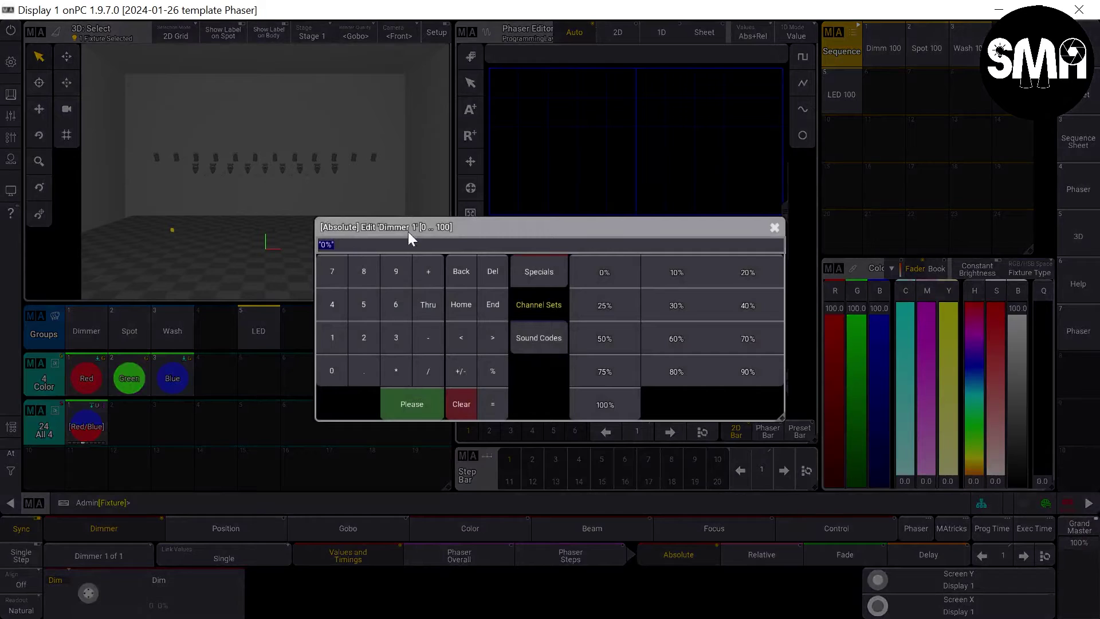
{"action": "left_click", "coordinate": [332, 330]}
{"action": "left_click", "coordinate": [332, 362]}
{"action": "left_click", "coordinate": [333, 362]}
{"action": "left_click", "coordinate": [411, 404]}
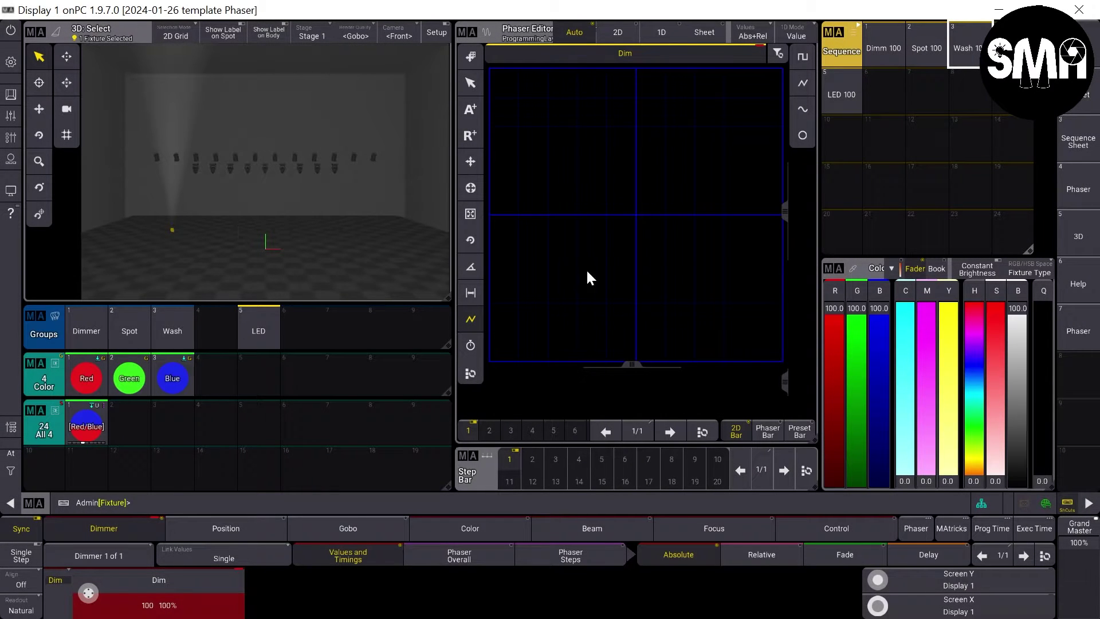
Step: Build a two-step color phaser on fixture 501: yellow (R 100, G 100, B 0) in step 1 and magenta (R 100, G 0, B 100) in step 2
{"action": "left_click_drag", "start_coordinate": [849, 309], "coordinate": [850, 354]}
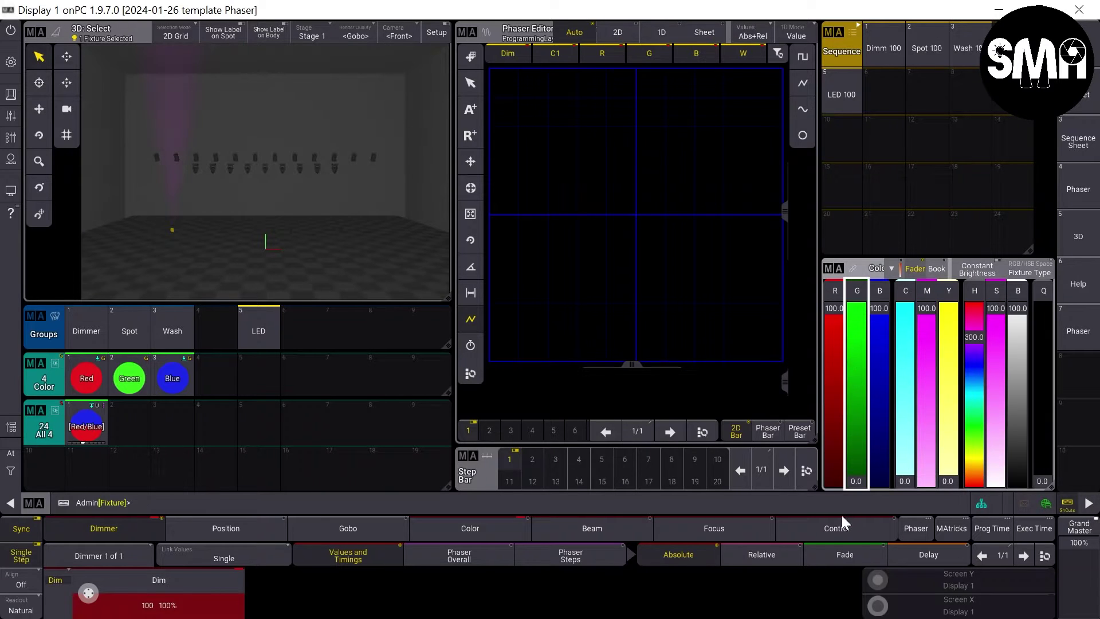
{"action": "left_click_drag", "start_coordinate": [855, 476], "coordinate": [879, 491]}
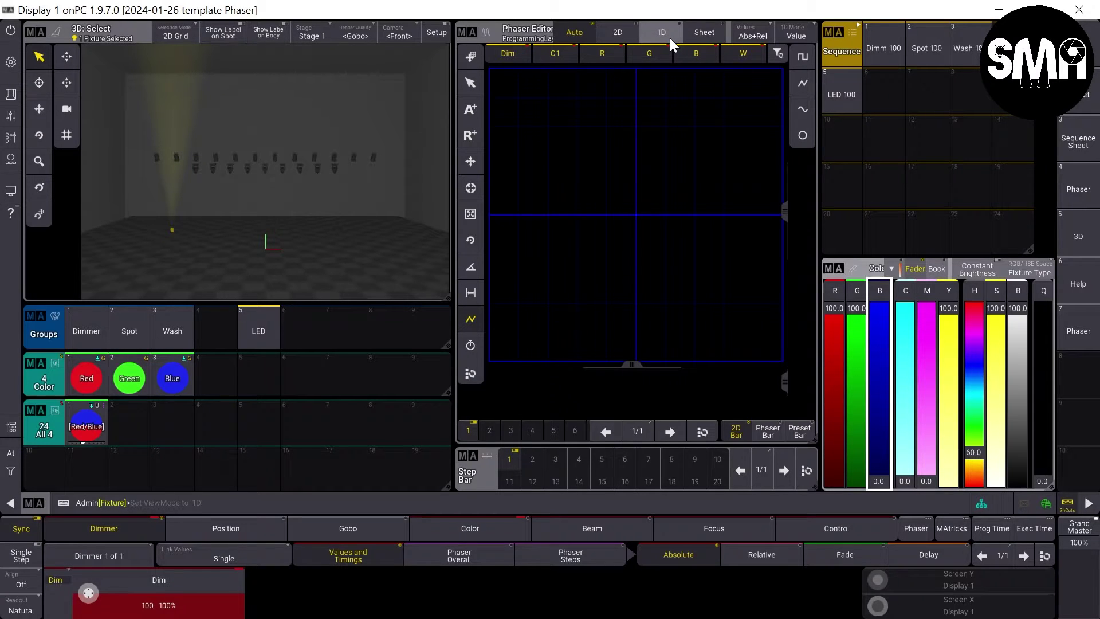
{"action": "left_click", "coordinate": [788, 464]}
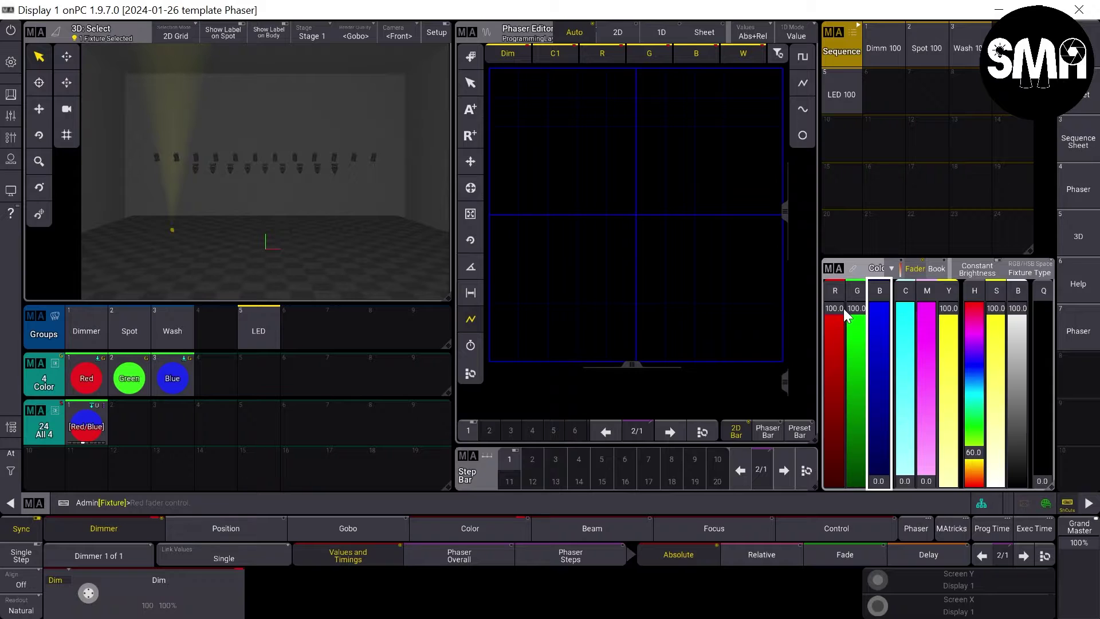
{"action": "left_click_drag", "start_coordinate": [855, 311], "coordinate": [872, 287]}
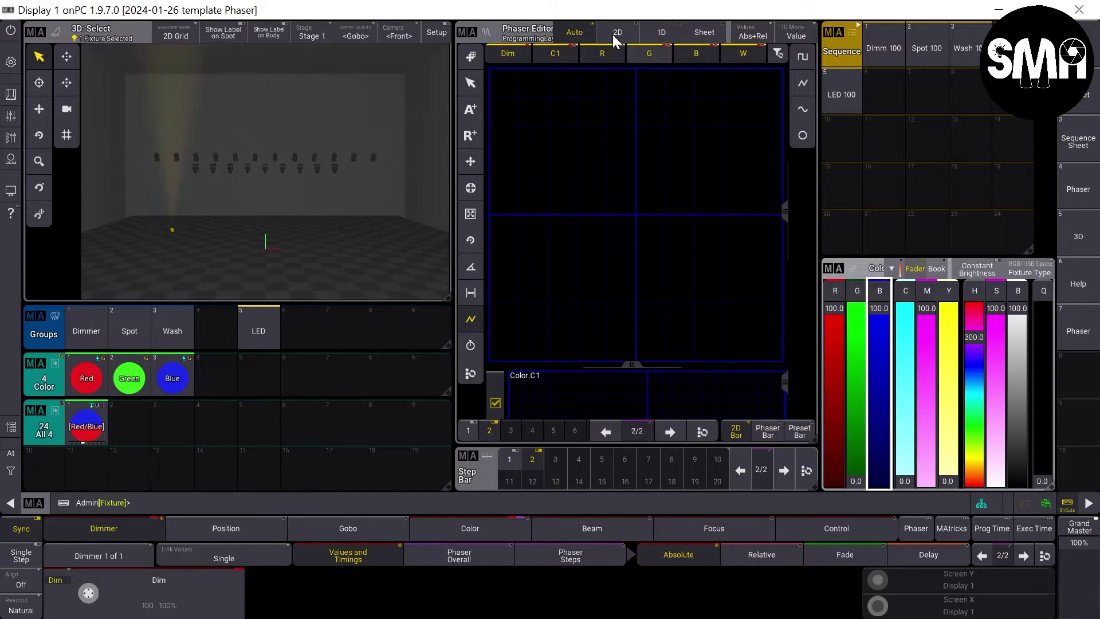
Step: Examine the yellow/magenta phaser in the editor's 1D, Auto, 2D and Sheet views, comparing steps 1 and 2
{"action": "left_click", "coordinate": [672, 35]}
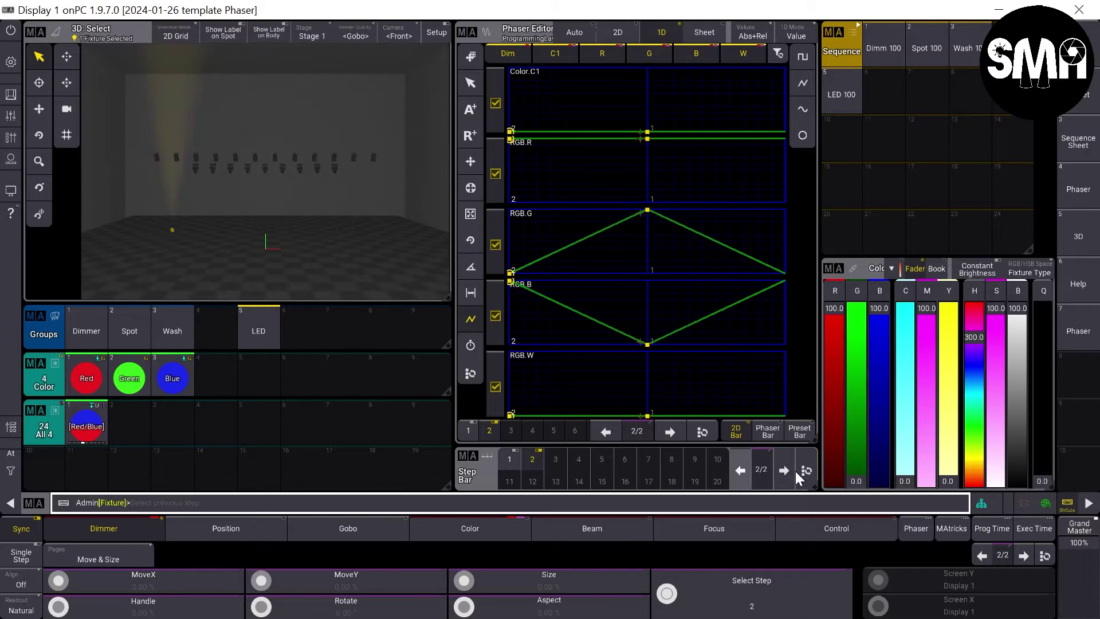
{"action": "left_click", "coordinate": [736, 477]}
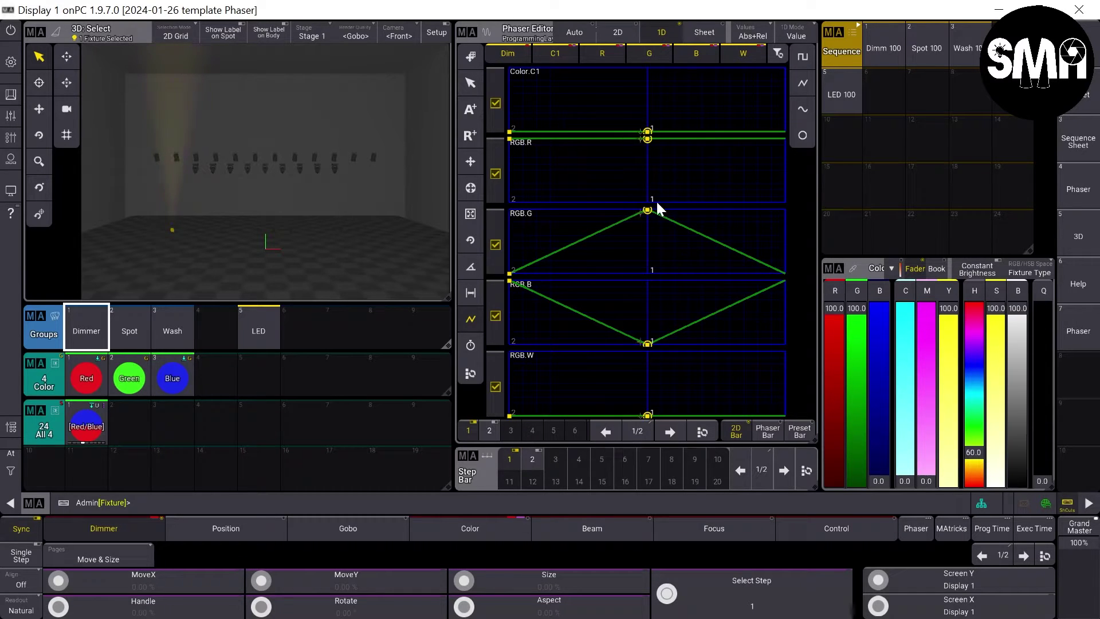
{"action": "left_click", "coordinate": [138, 528]}
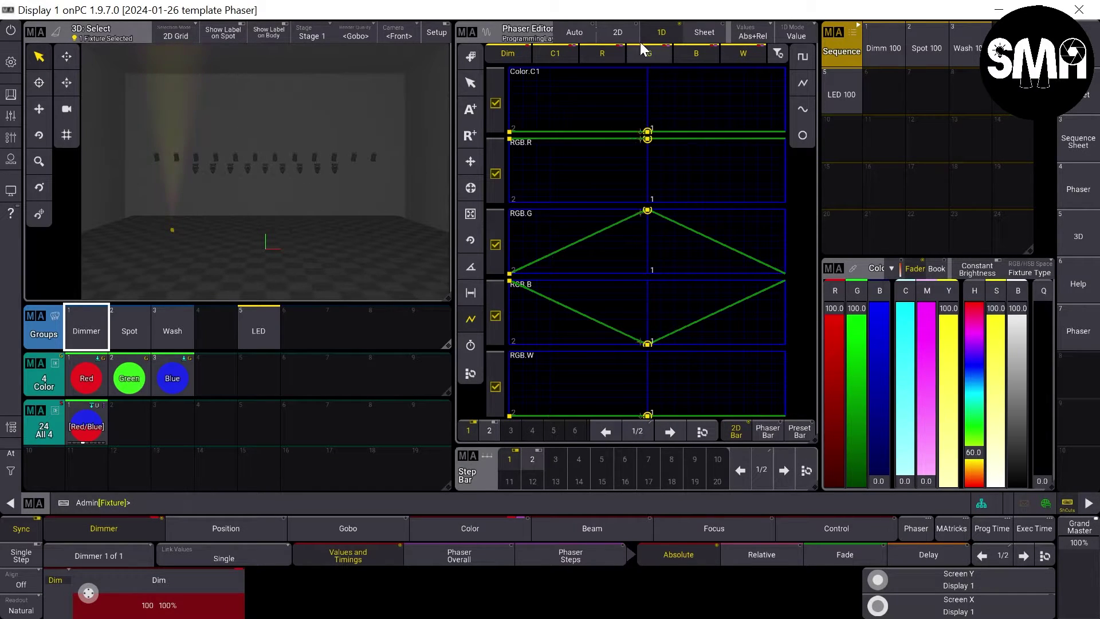
{"action": "left_click", "coordinate": [581, 40]}
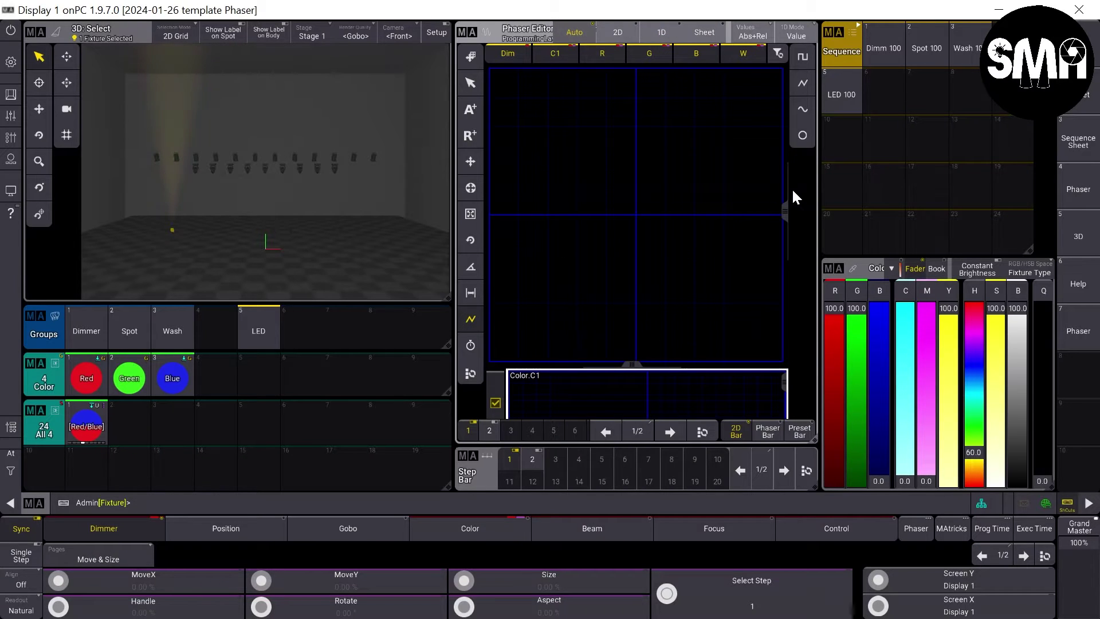
{"action": "left_click", "coordinate": [615, 35]}
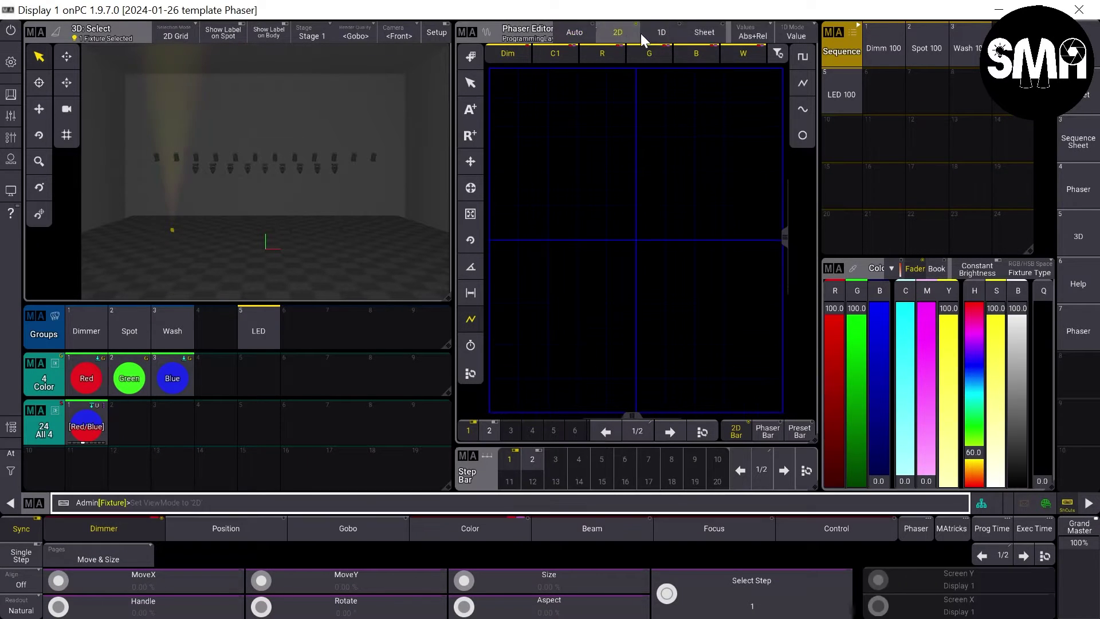
{"action": "left_click", "coordinate": [660, 33]}
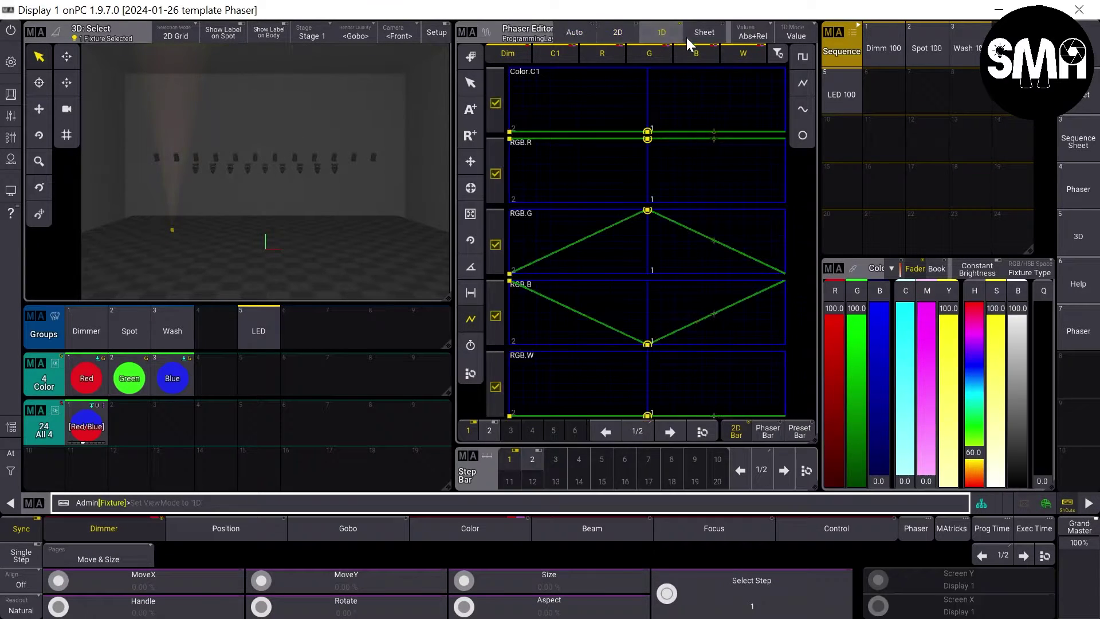
{"action": "left_click", "coordinate": [717, 34]}
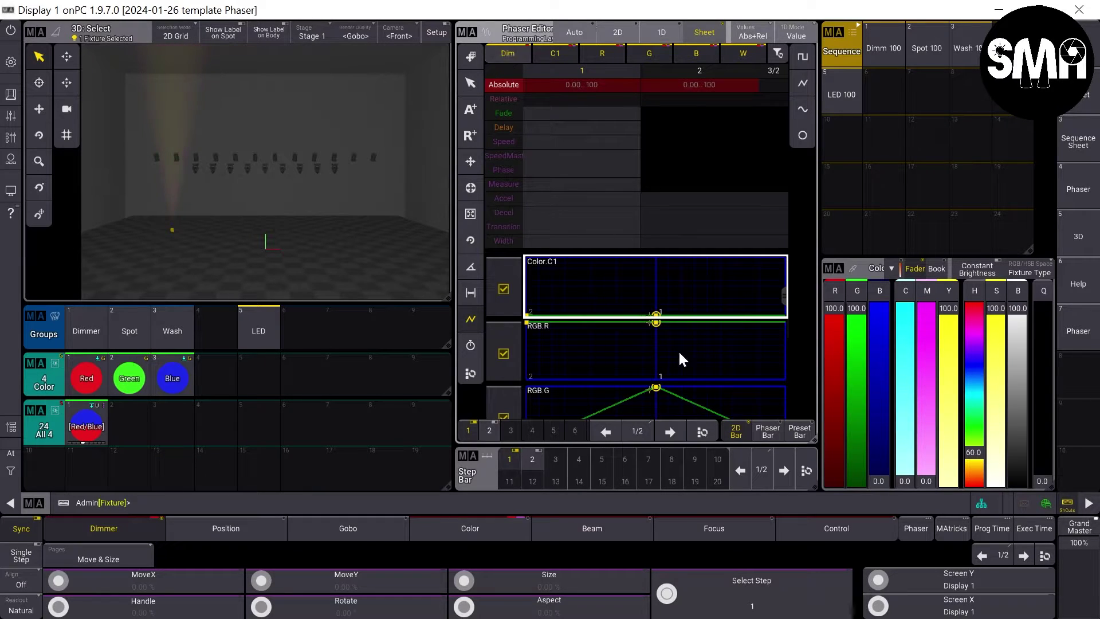
{"action": "left_click", "coordinate": [783, 470]}
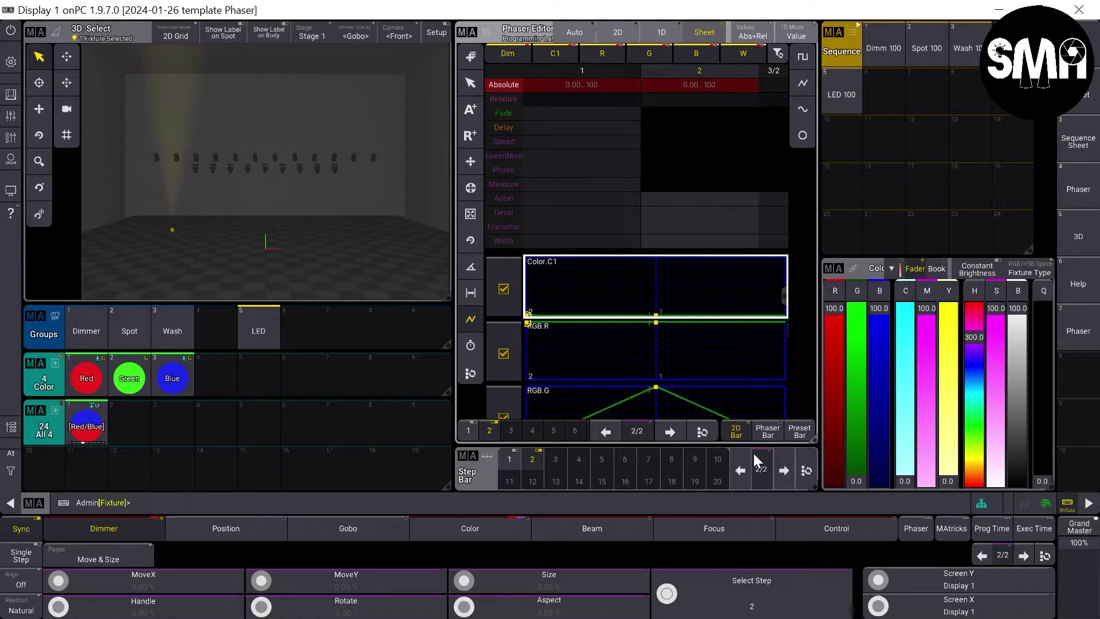
{"action": "left_click", "coordinate": [741, 468]}
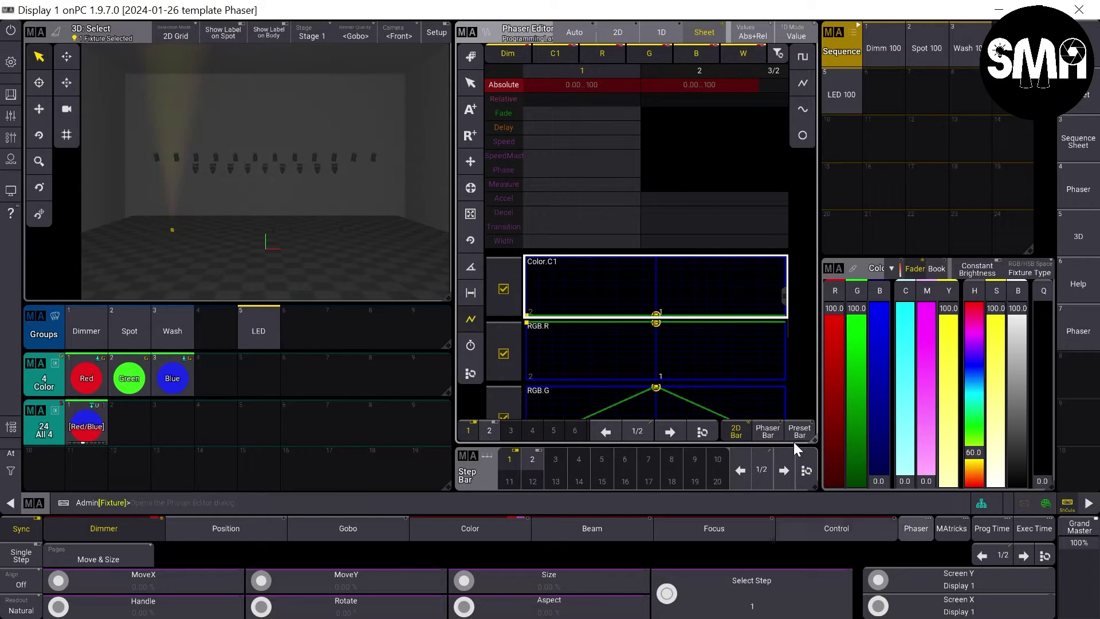
{"action": "left_click", "coordinate": [665, 30]}
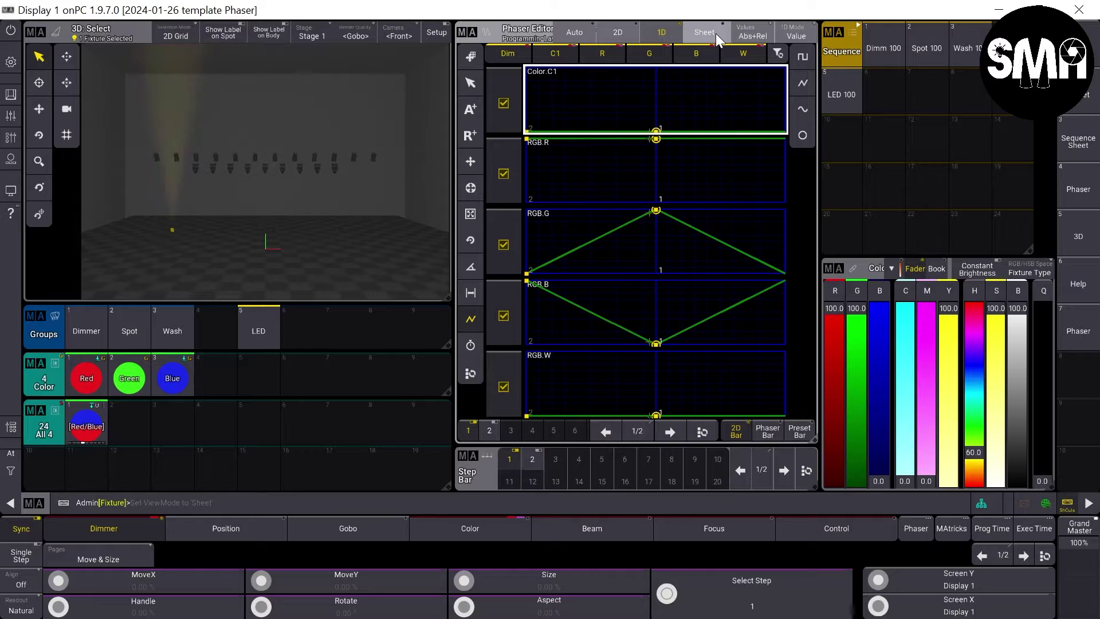
{"action": "left_click", "coordinate": [917, 529]}
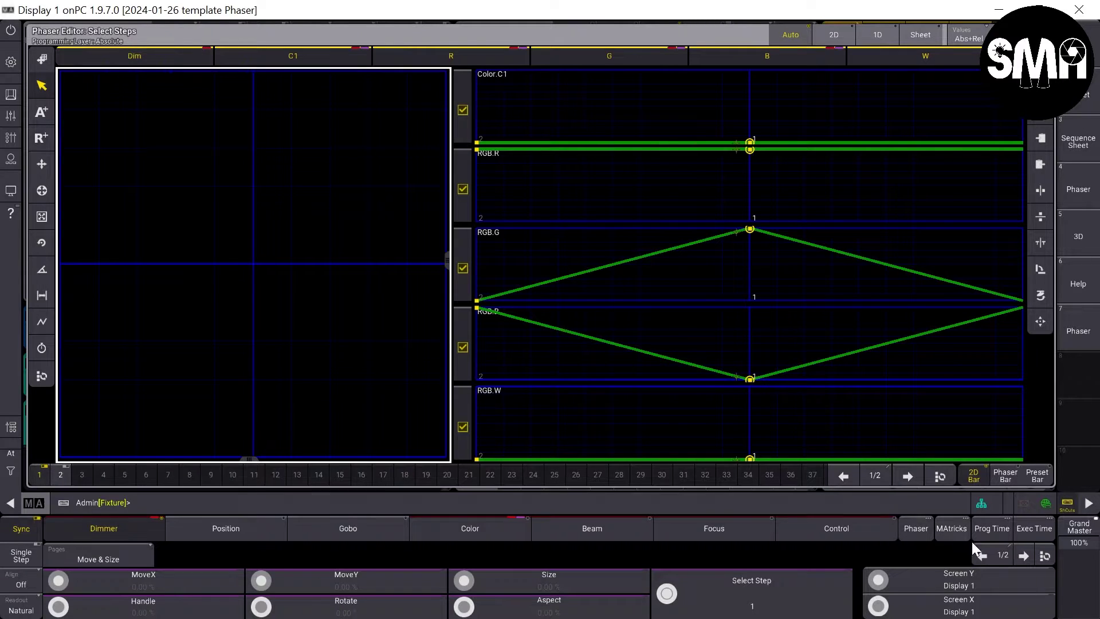
Step: Select all phaser steps, store them as preset 3 in the All 4 pool and clear the programmer
{"action": "left_click", "coordinate": [1045, 557]}
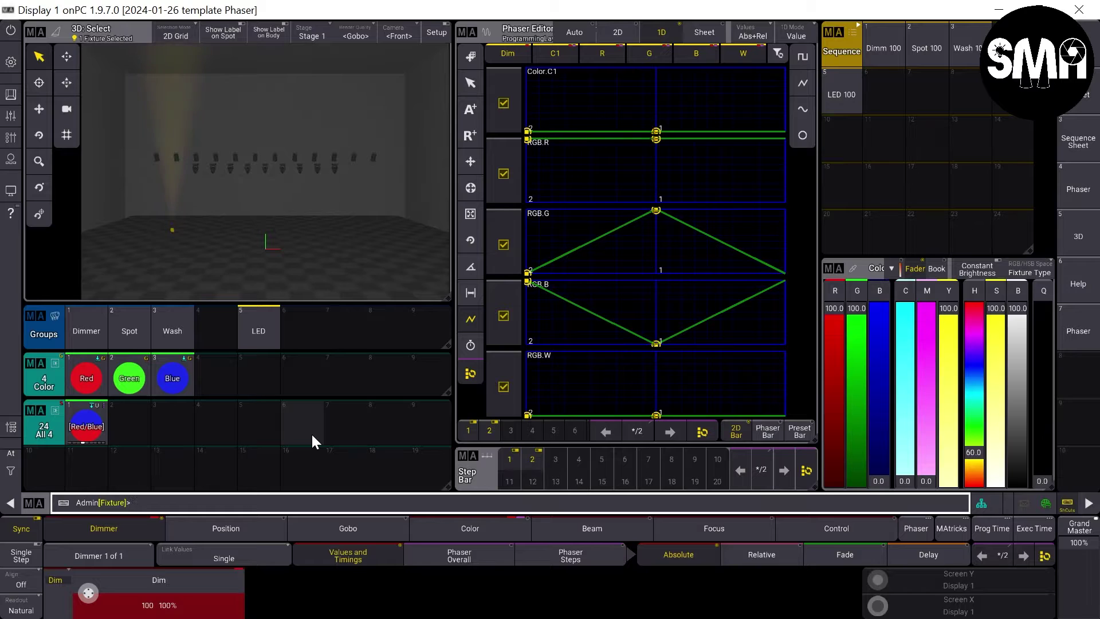
{"action": "key", "text": "s"}
{"action": "key", "text": "s"}
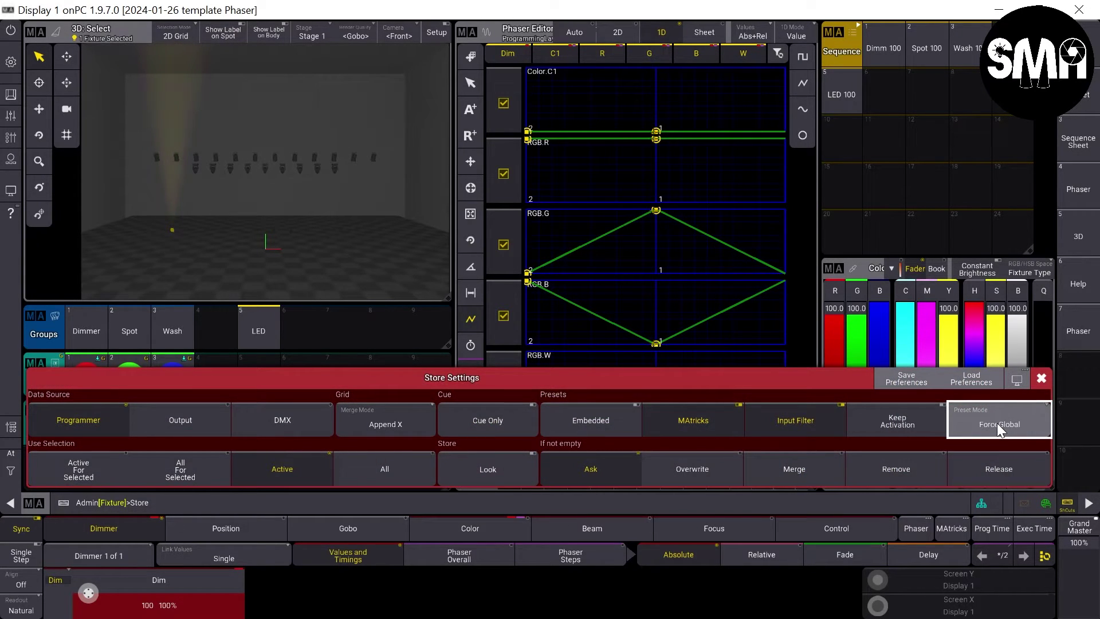
{"action": "left_click", "coordinate": [1042, 379]}
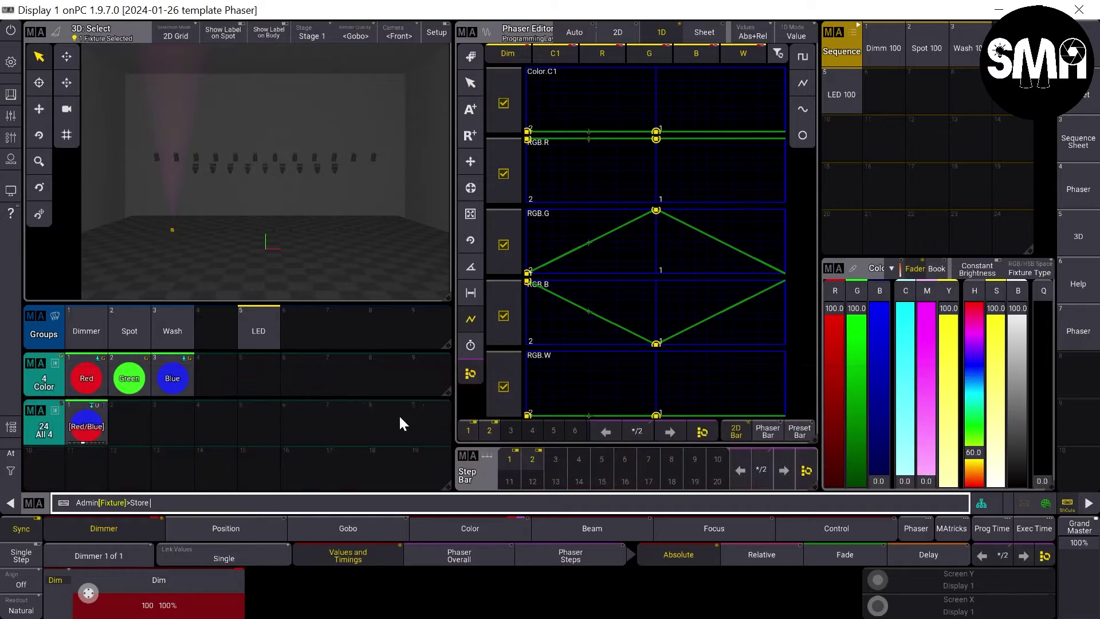
{"action": "left_click", "coordinate": [172, 424]}
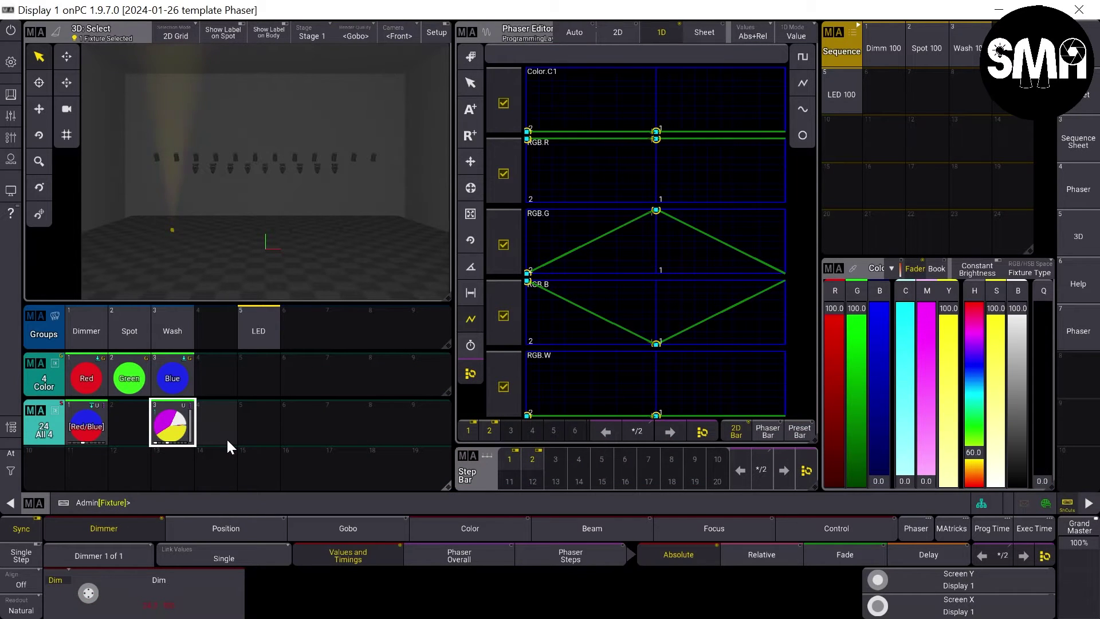
{"action": "key", "text": "Escape"}
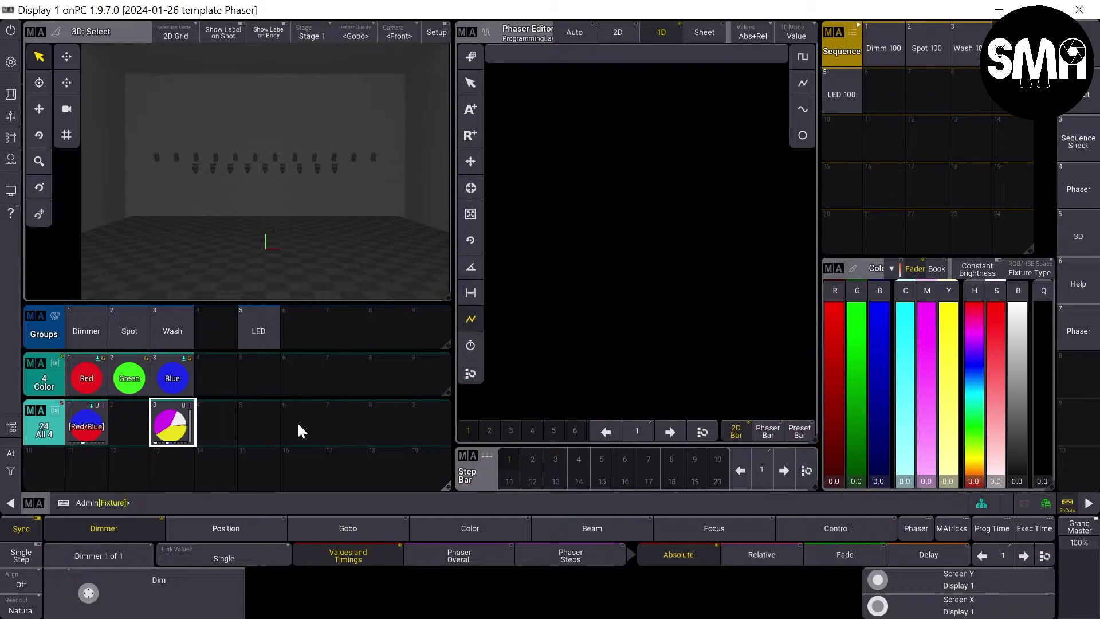
Step: Test preset 3, the yellow/magenta phaser, on the LED group and clear the programmer
{"action": "left_click", "coordinate": [262, 337]}
{"action": "left_click", "coordinate": [184, 423]}
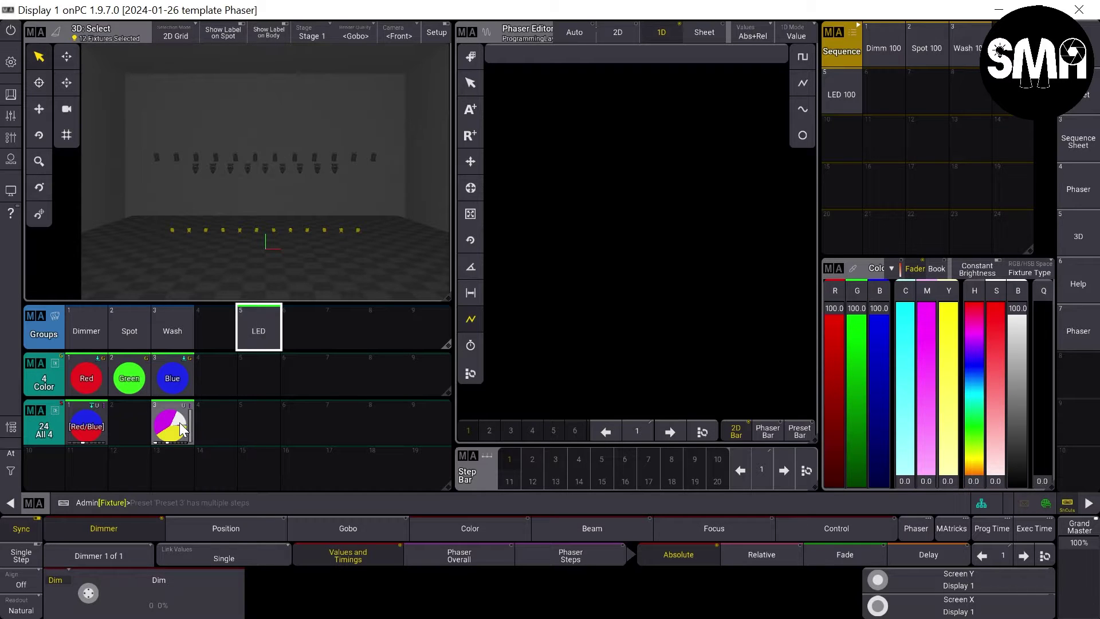
{"action": "left_click", "coordinate": [180, 422]}
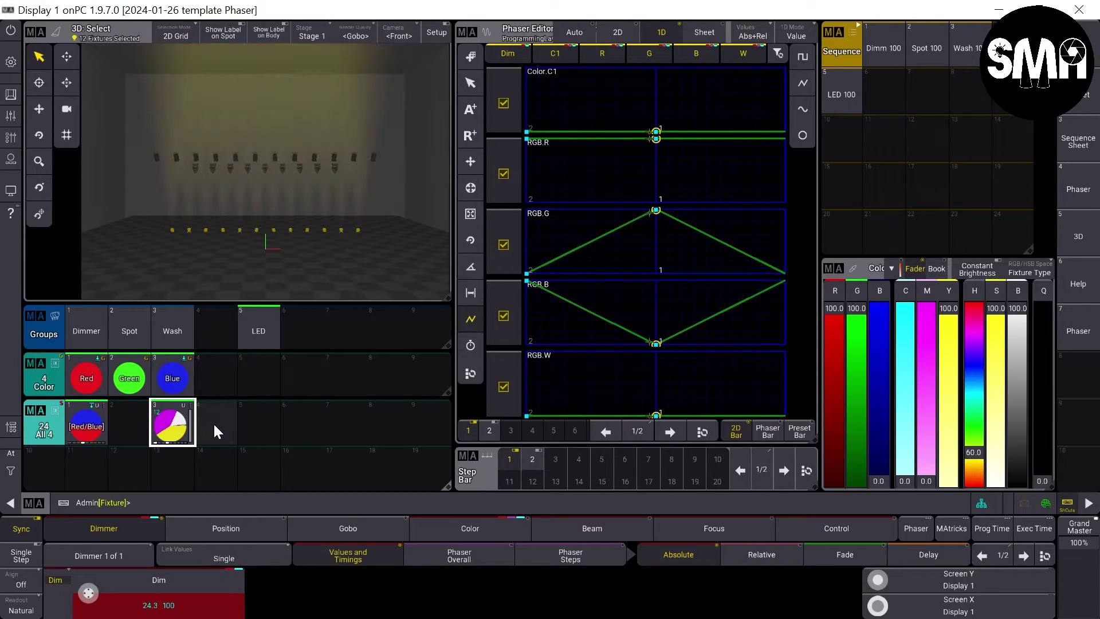
{"action": "key", "text": "Delete"}
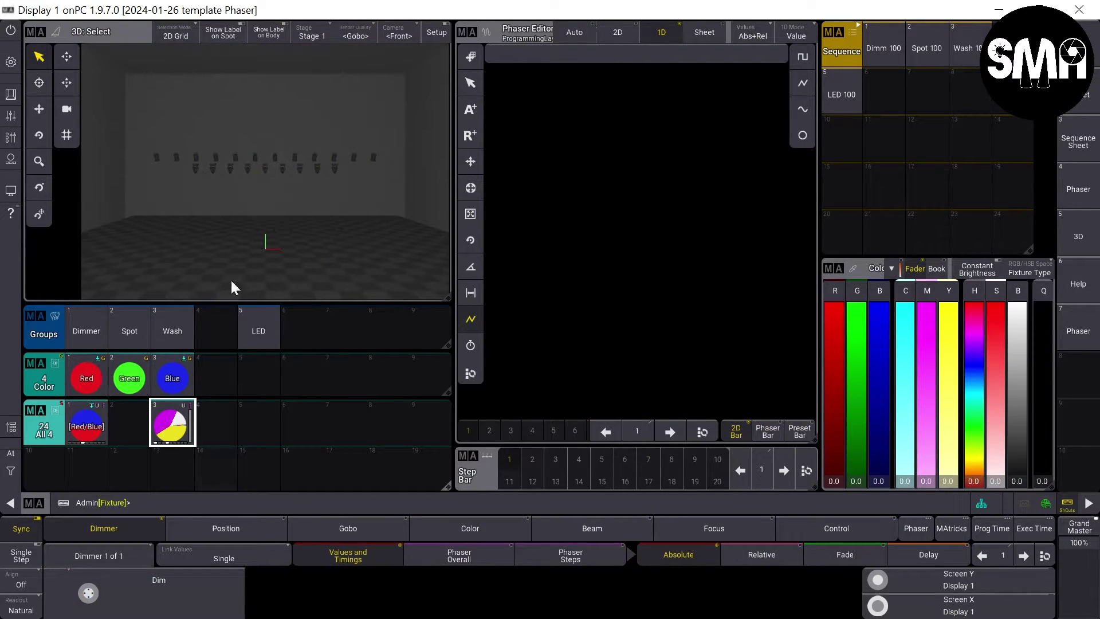
Step: Apply the Red/Blue phaser preset to the LED group
{"action": "left_click", "coordinate": [258, 326]}
{"action": "left_click", "coordinate": [102, 434]}
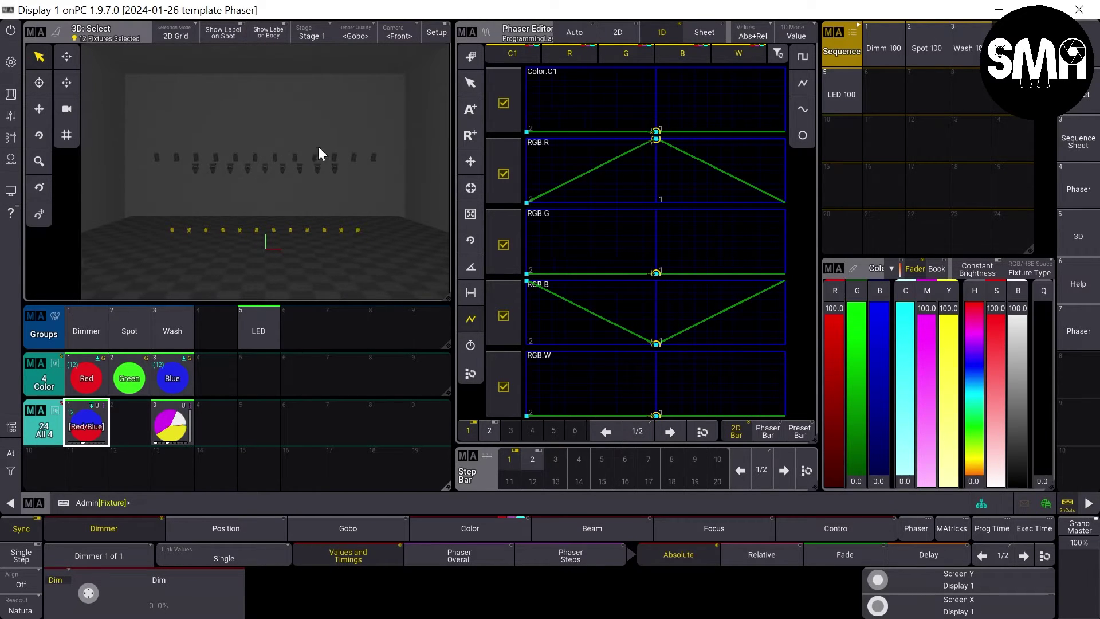
Step: Clear the Red/Blue phaser and the LED group selection from the programmer
{"action": "key", "text": "Escape"}
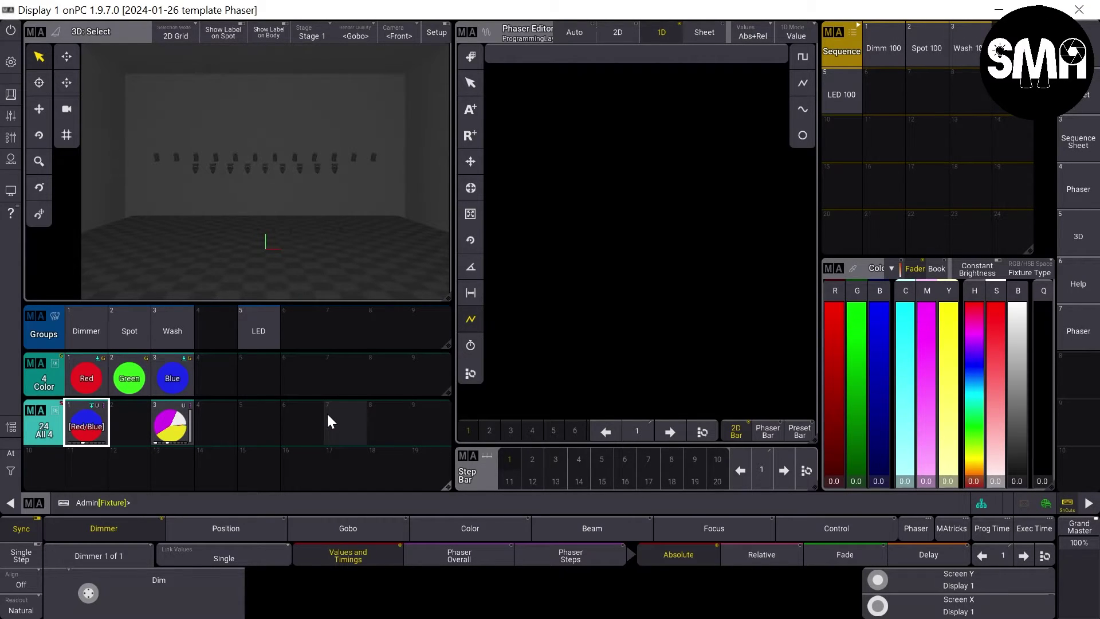
{"action": "left_click", "coordinate": [74, 440]}
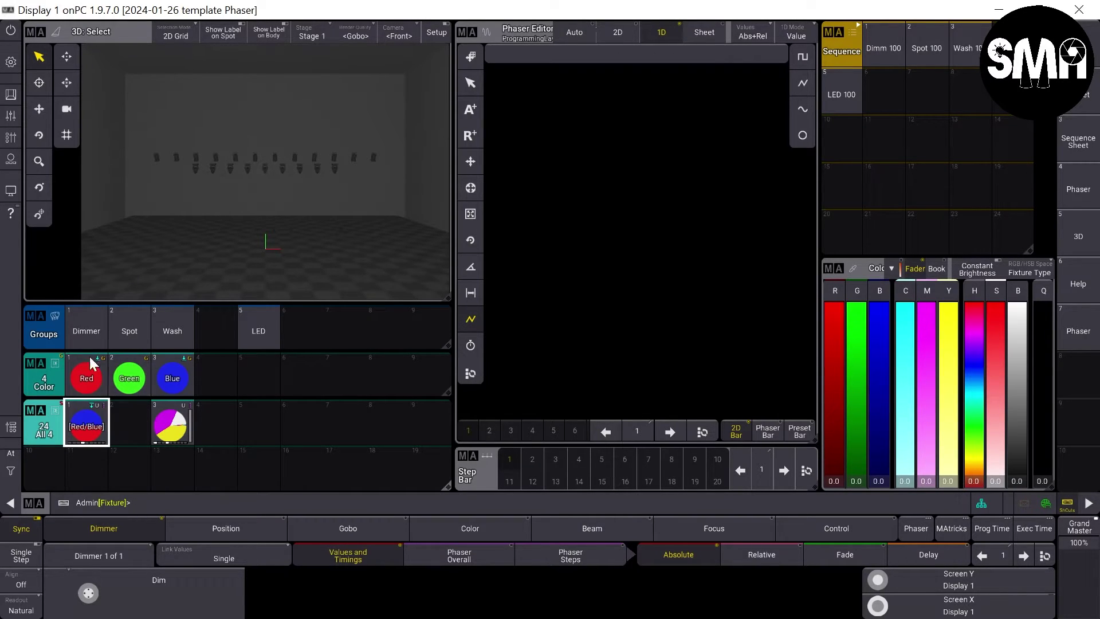
{"action": "right_click", "coordinate": [88, 465]}
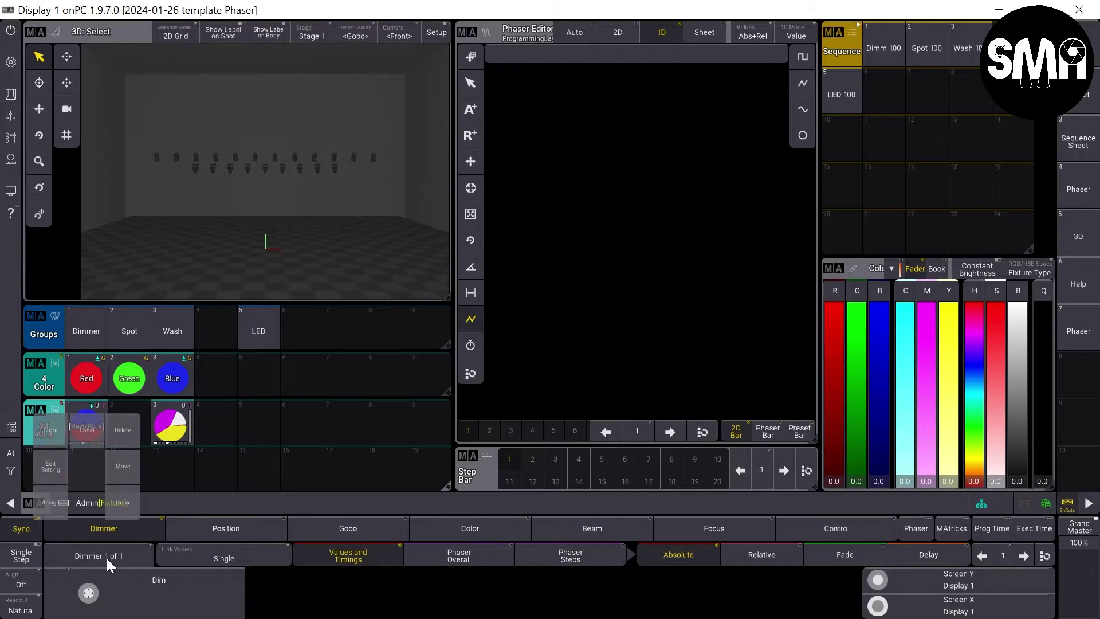
{"action": "left_click", "coordinate": [54, 468]}
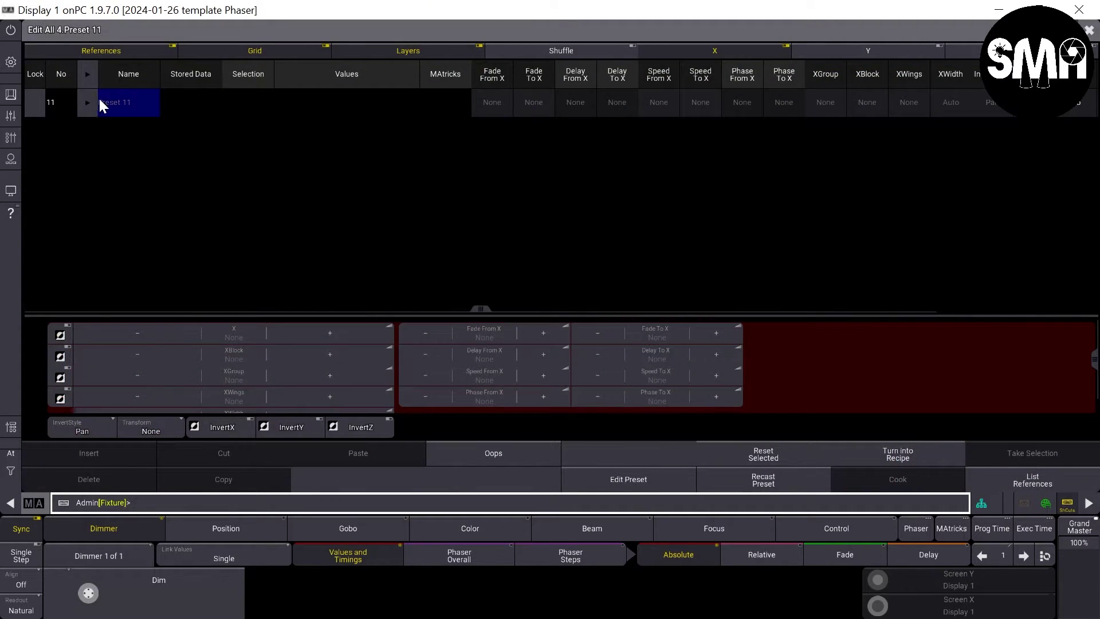
{"action": "left_click", "coordinate": [1090, 31]}
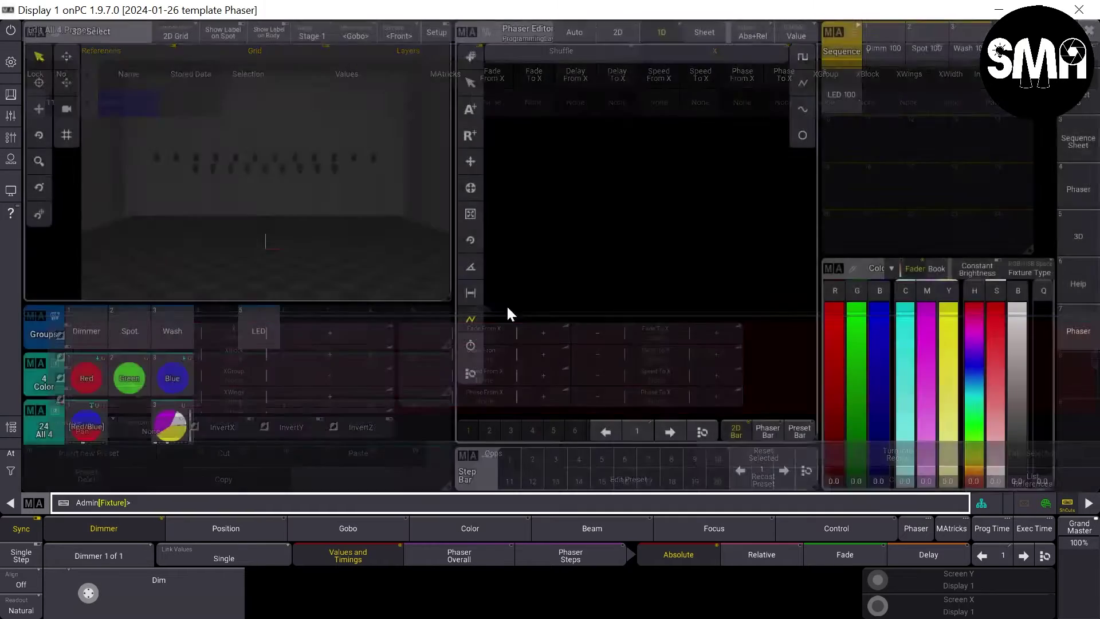
{"action": "left_click", "coordinate": [79, 473]}
{"action": "right_click", "coordinate": [88, 467]}
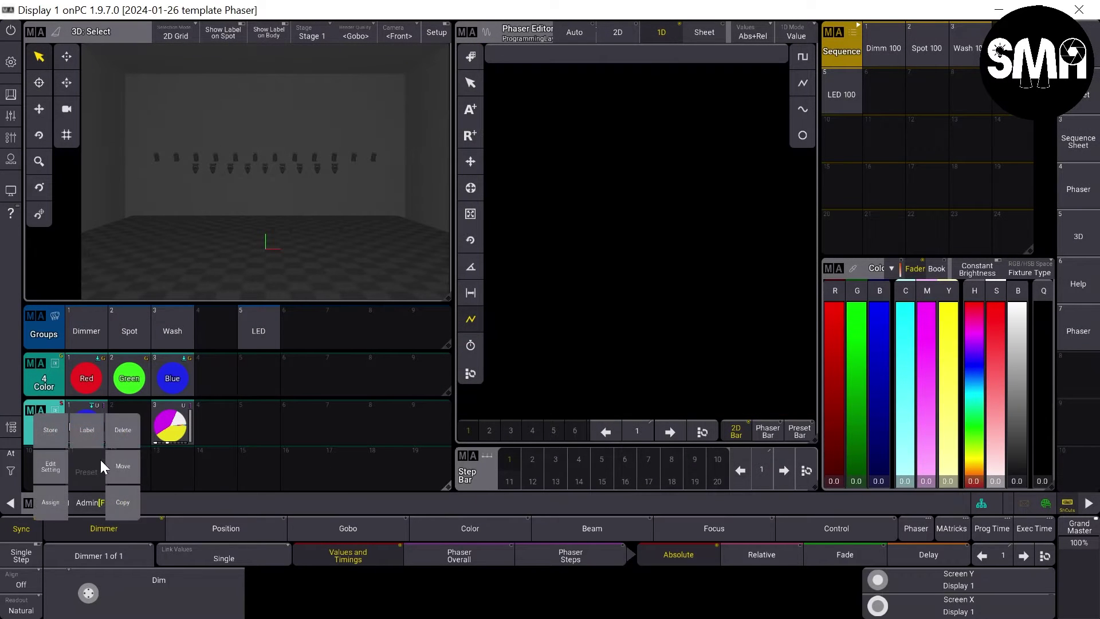
{"action": "left_click", "coordinate": [104, 440]}
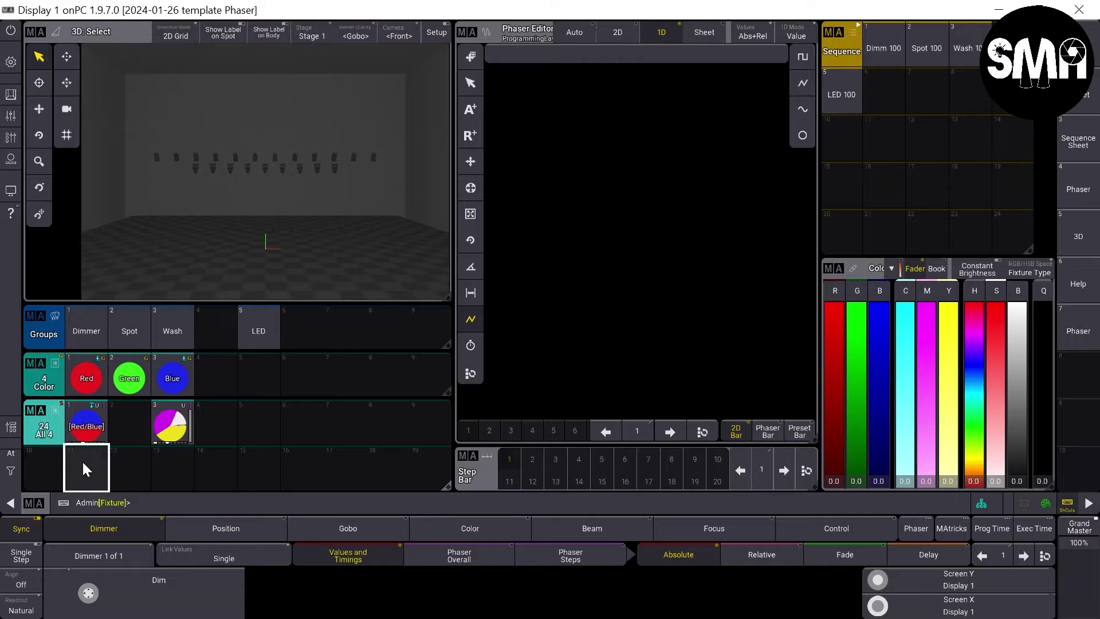
Step: Edit empty preset 11 in the All 4 pool and add a recipe using All 4 preset 1 [Red/Blue] as its values
{"action": "right_click", "coordinate": [84, 465]}
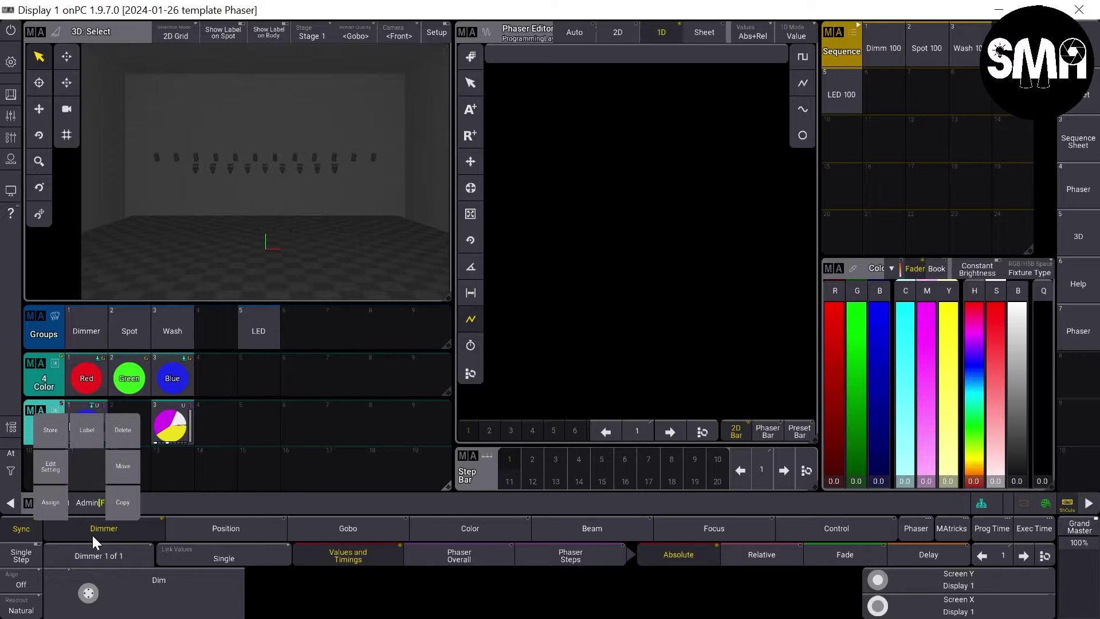
{"action": "left_click", "coordinate": [50, 462]}
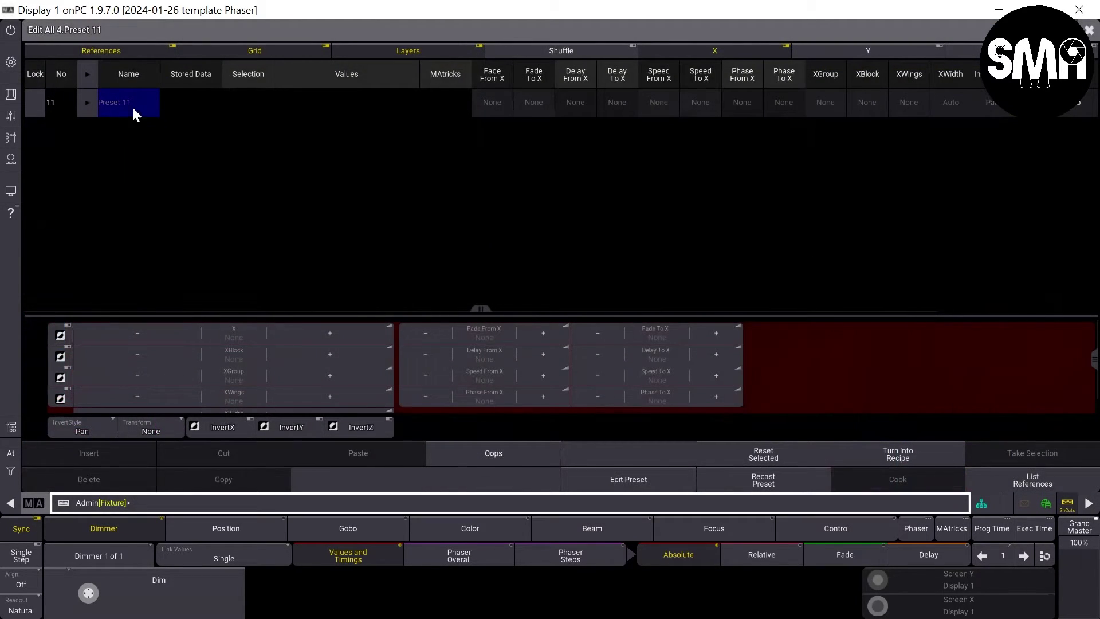
{"action": "left_click", "coordinate": [86, 103]}
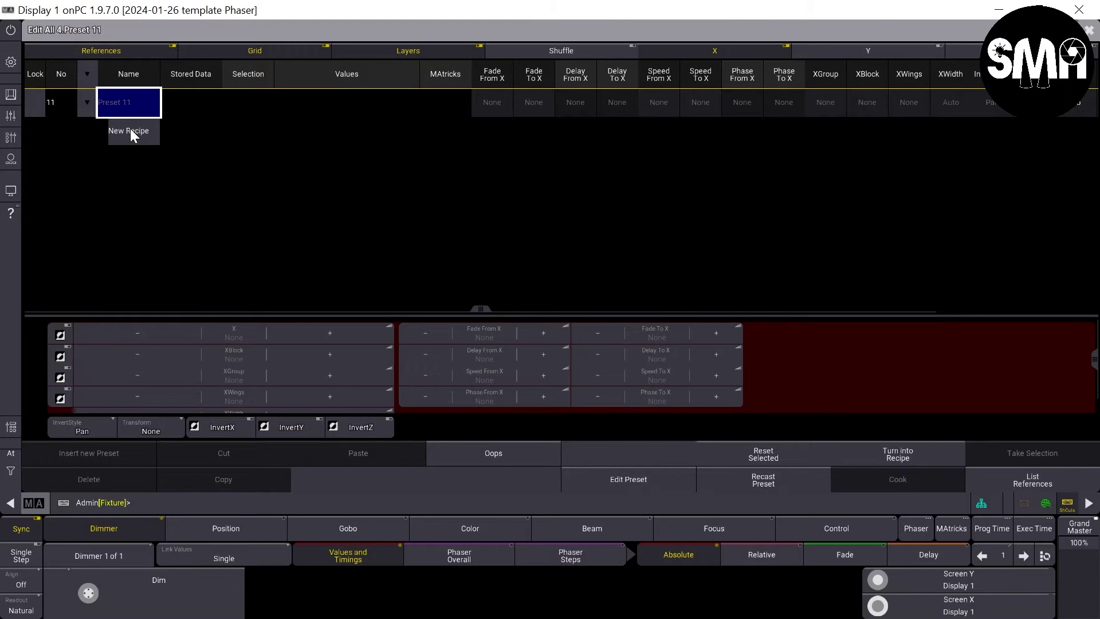
{"action": "left_click", "coordinate": [130, 109]}
{"action": "left_click", "coordinate": [288, 103]}
{"action": "left_click", "coordinate": [288, 104]}
{"action": "left_click", "coordinate": [304, 139]}
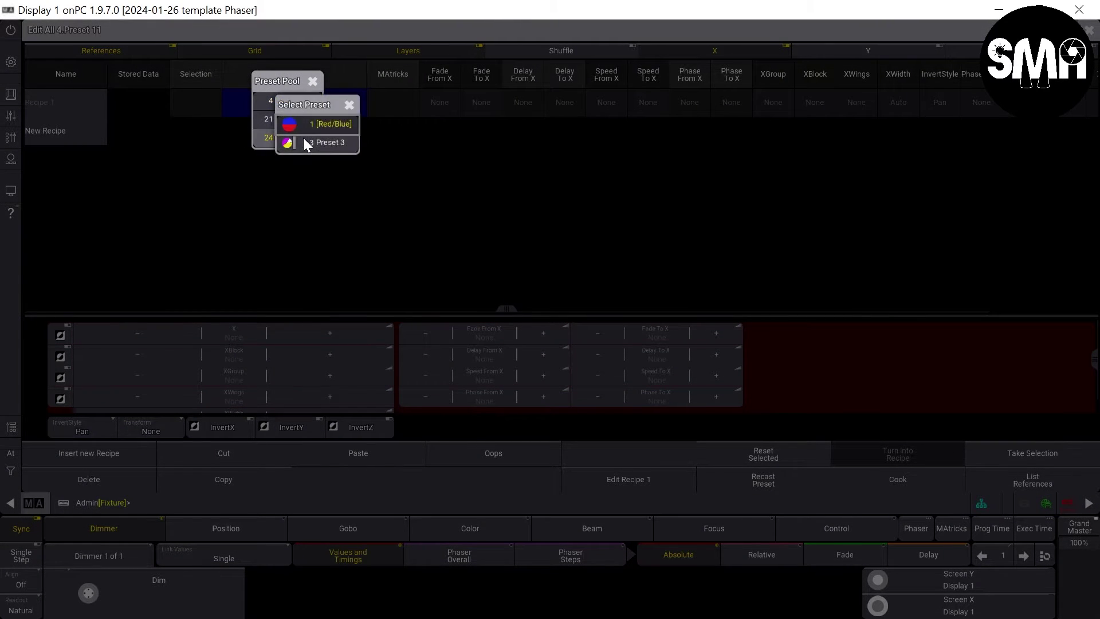
{"action": "left_click", "coordinate": [340, 125]}
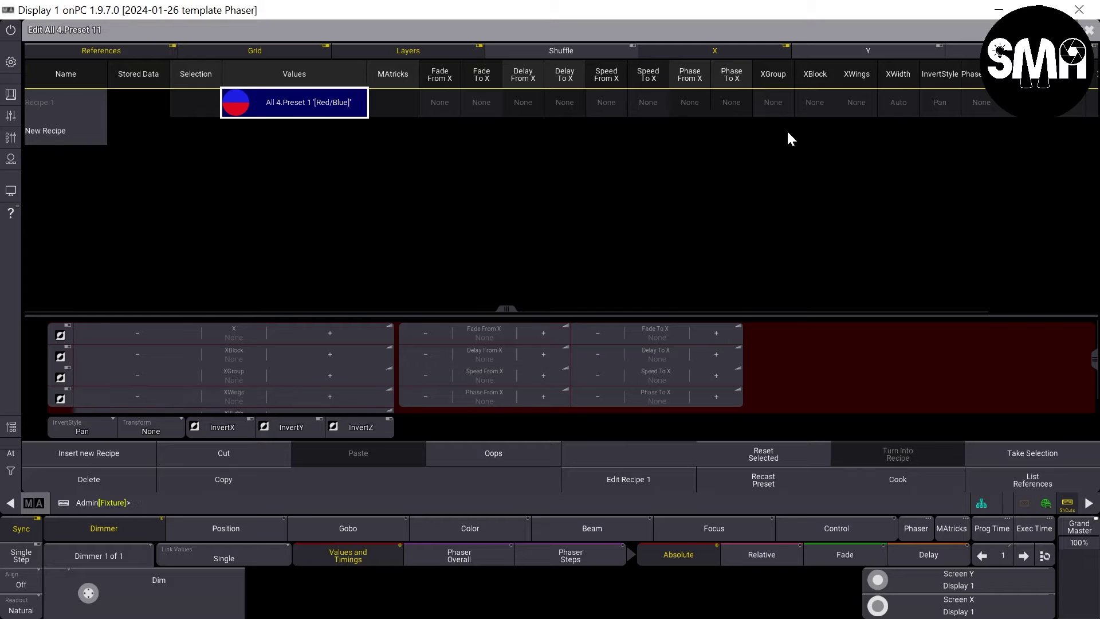
Step: Spread the recipe's phase along X from 0 to 360° and close the preset editor
{"action": "left_click", "coordinate": [656, 398]}
{"action": "left_click", "coordinate": [857, 520]}
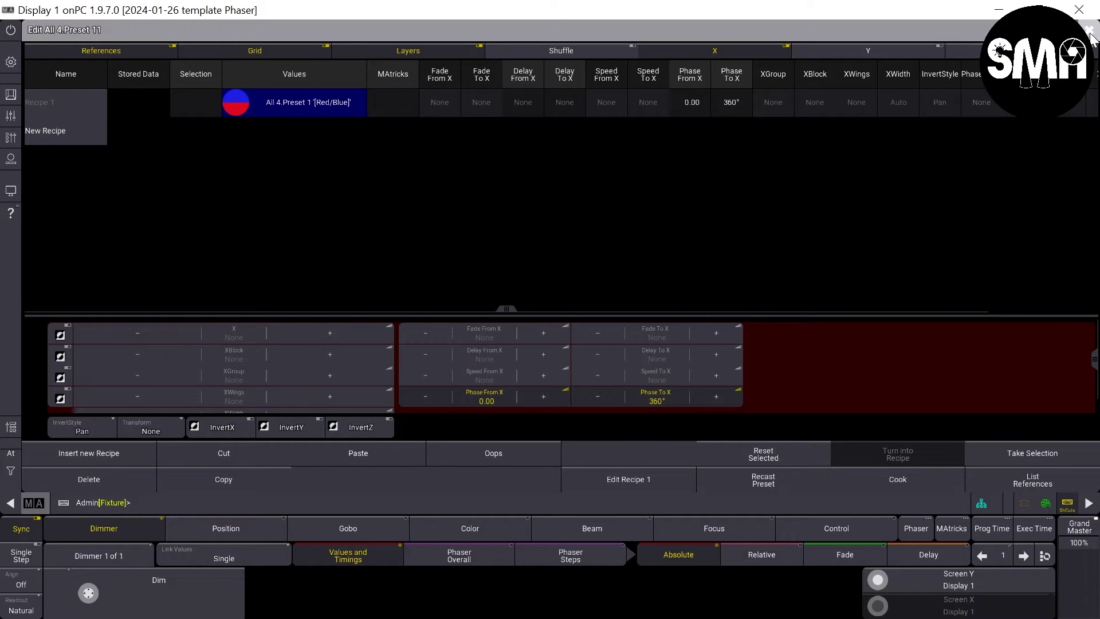
{"action": "left_click", "coordinate": [1091, 34]}
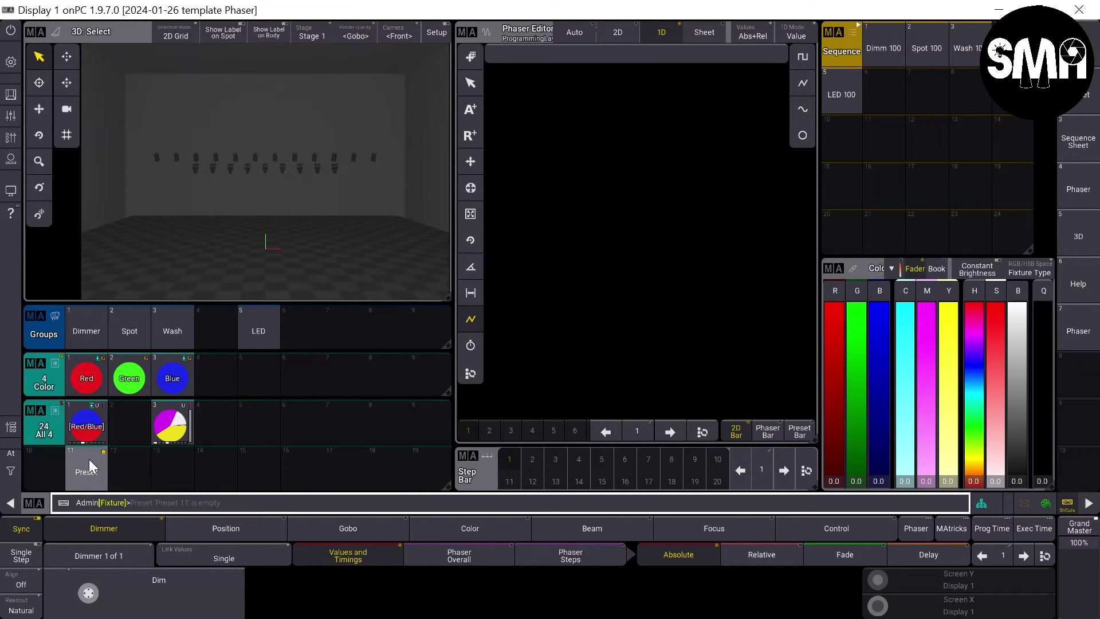
Step: Label preset 11 in the All 4 pool "Red/Blue"
{"action": "left_click_drag", "start_coordinate": [88, 459], "coordinate": [101, 524]}
{"action": "left_click", "coordinate": [91, 427]}
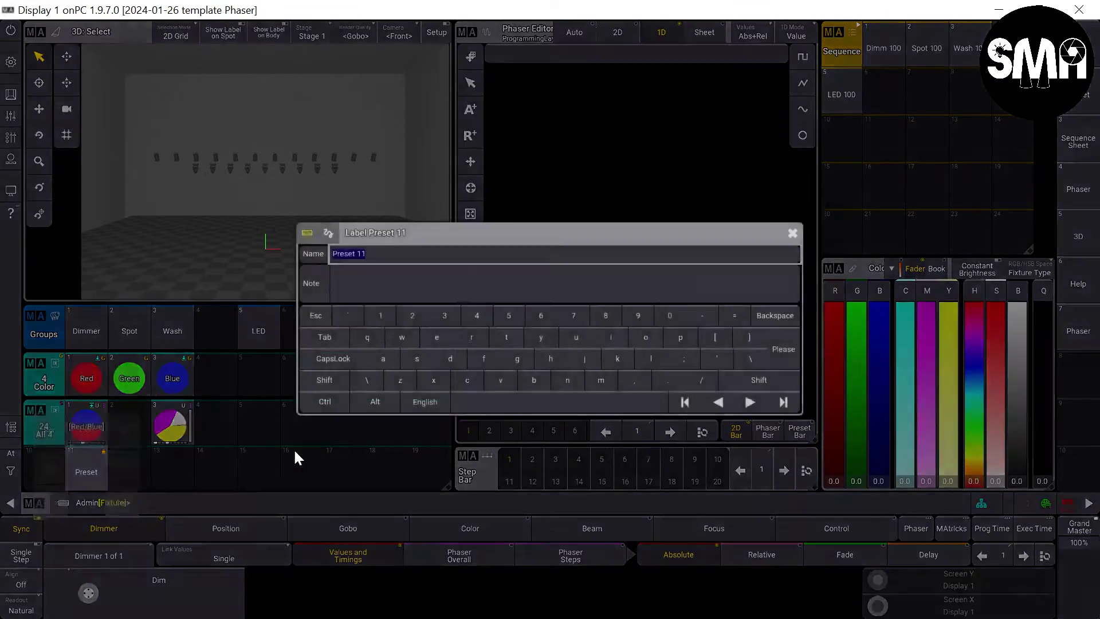
{"action": "type", "text": "Red/Blue"}
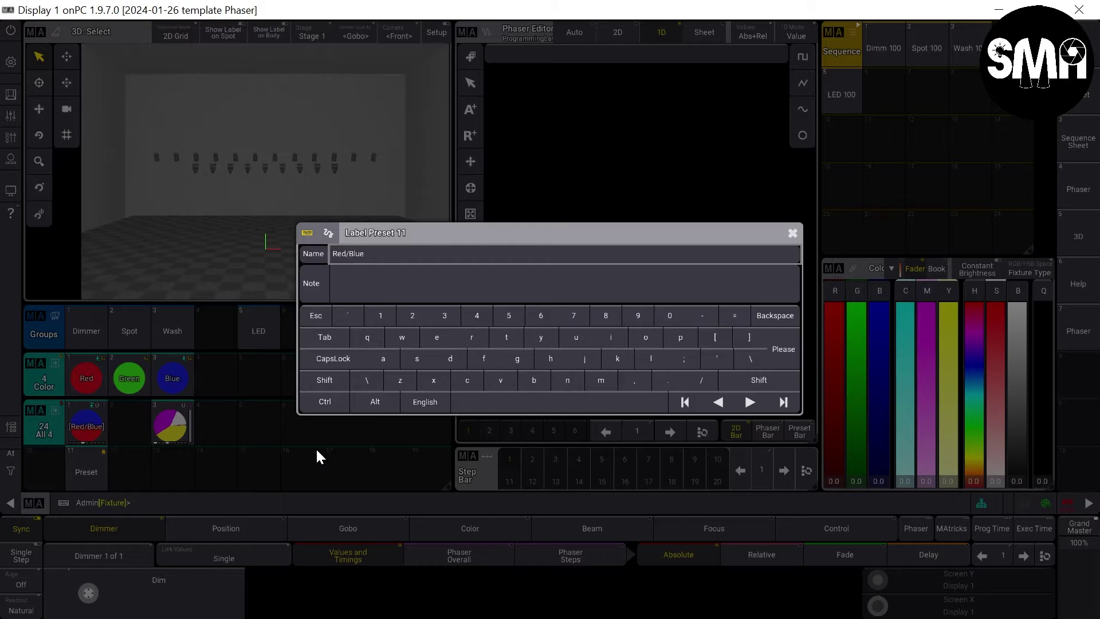
{"action": "key", "text": "Return"}
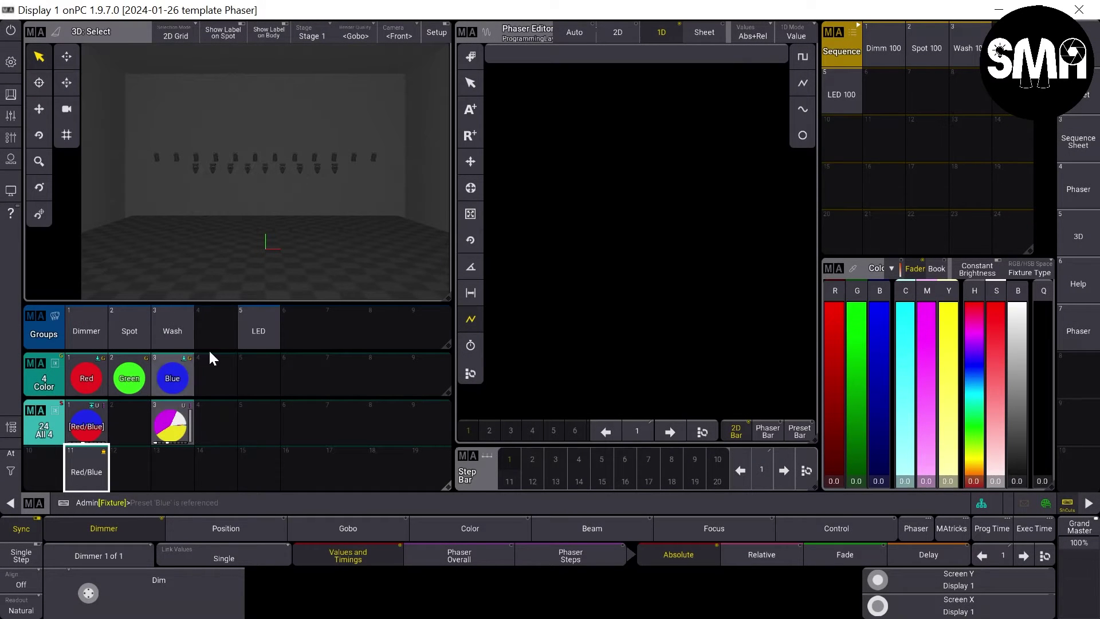
Step: Start the LED 100 sequence and apply the Red/Blue recipe preset 11 to the LED group
{"action": "left_click", "coordinate": [832, 97]}
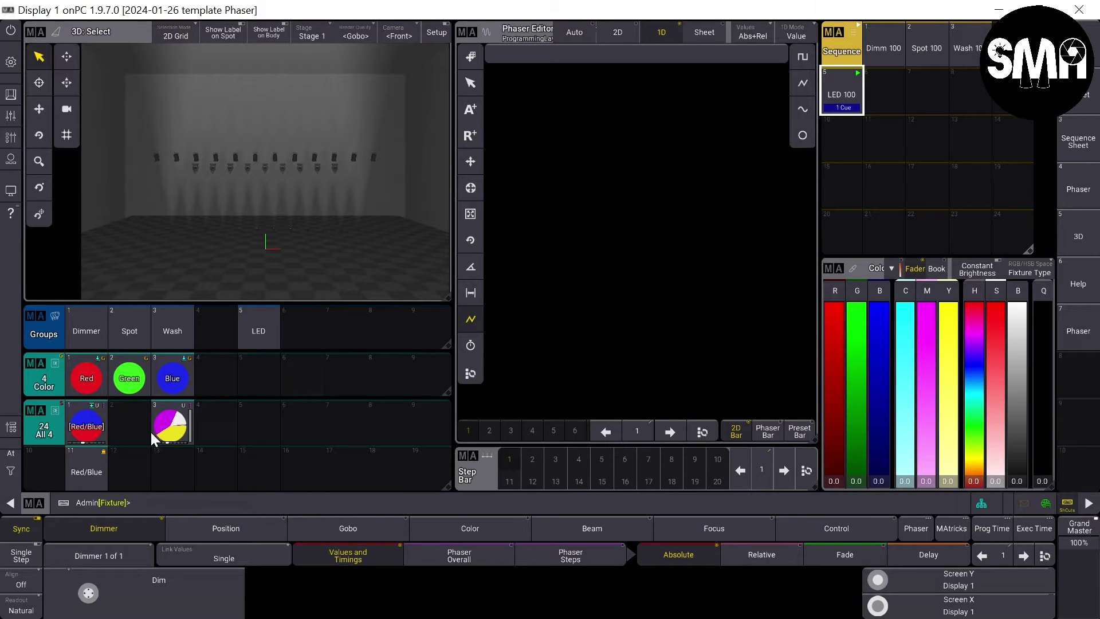
{"action": "left_click", "coordinate": [90, 468]}
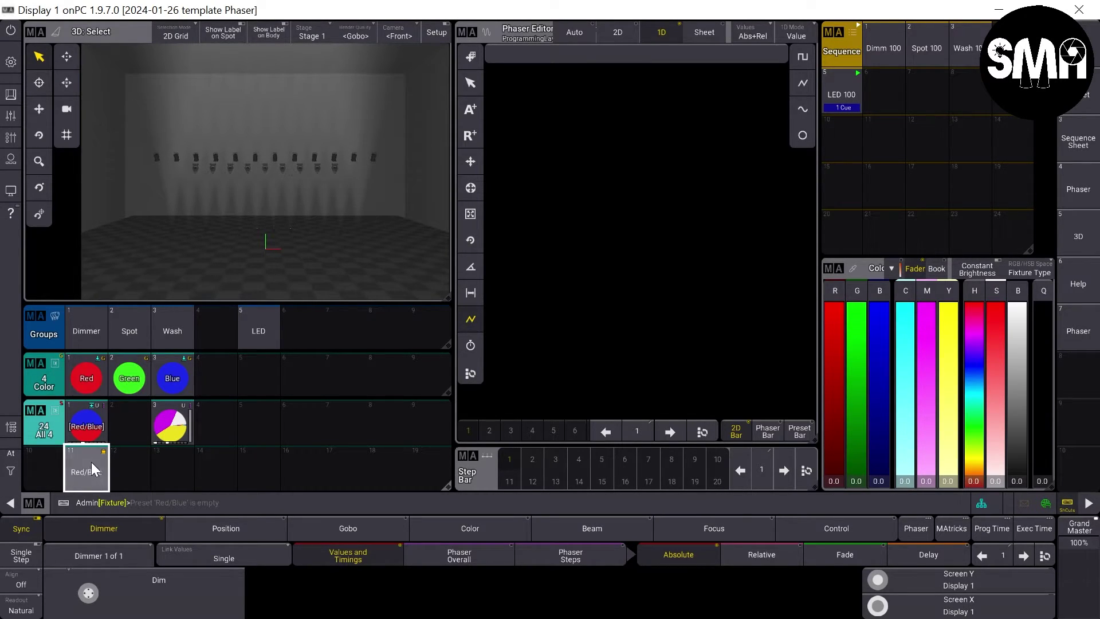
{"action": "left_click", "coordinate": [244, 336]}
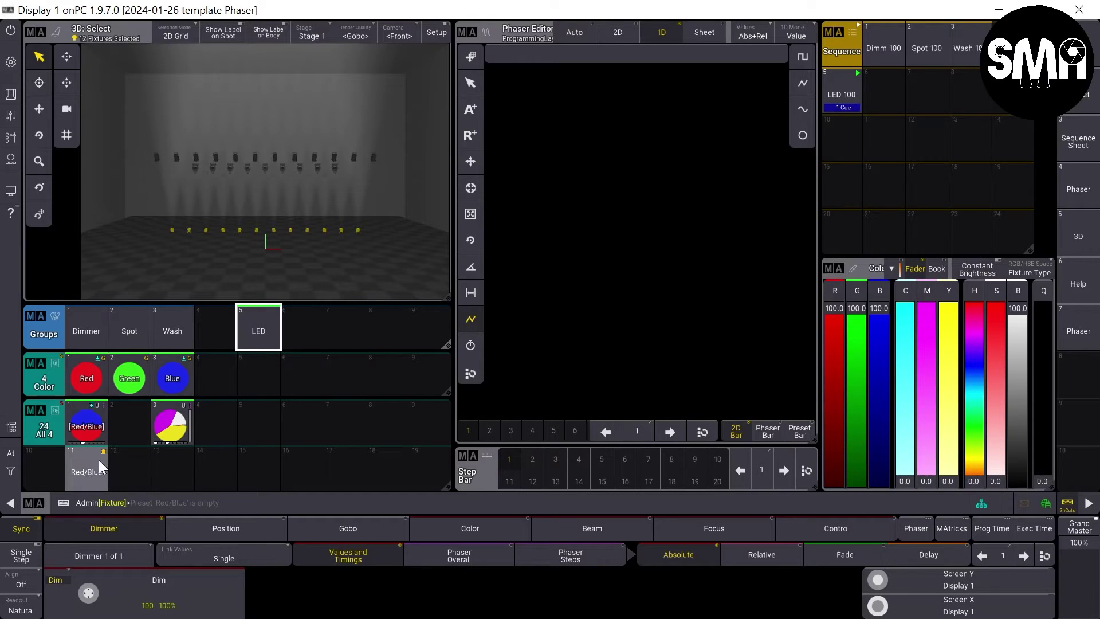
{"action": "left_click", "coordinate": [100, 458]}
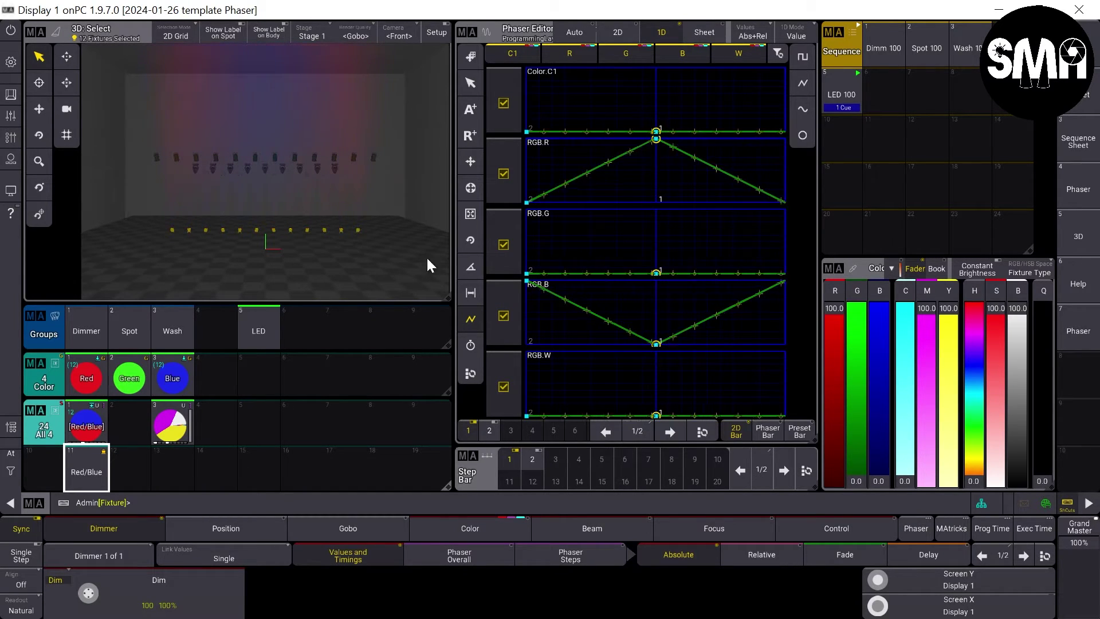
Step: Rename preset 11 in the All 4 pool to "Red/Blue 360"
{"action": "left_click", "coordinate": [84, 475]}
{"action": "left_click_drag", "start_coordinate": [86, 472], "coordinate": [95, 436]}
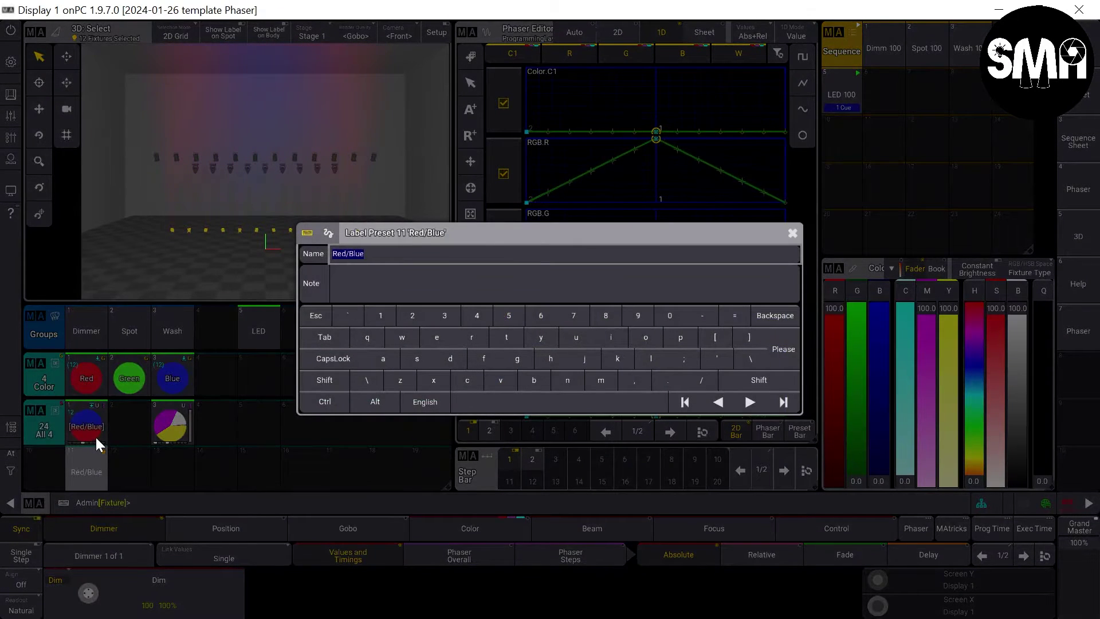
{"action": "key", "text": "End"}
{"action": "key", "text": "Return"}
Step: Copy the Red/Blue 360 preset to slot 12 of the All 4 pool
{"action": "left_click", "coordinate": [92, 473]}
{"action": "mouse_move", "coordinate": [91, 470]}
{"action": "left_mouse_down"}
{"action": "mouse_move", "coordinate": [129, 503]}
{"action": "mouse_move", "coordinate": [97, 459]}
{"action": "left_mouse_up"}
{"action": "left_click", "coordinate": [130, 470]}
Step: In preset 12's recipe, set Phase To X to 180° and raise the XGroup value
{"action": "left_click", "coordinate": [653, 395]}
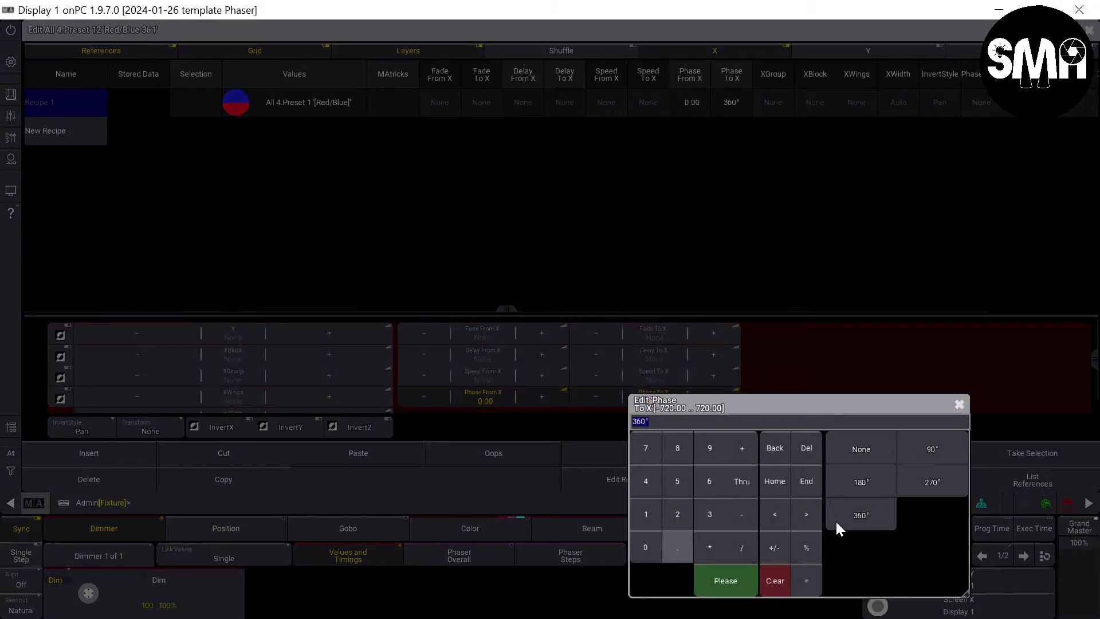
{"action": "left_click", "coordinate": [862, 485]}
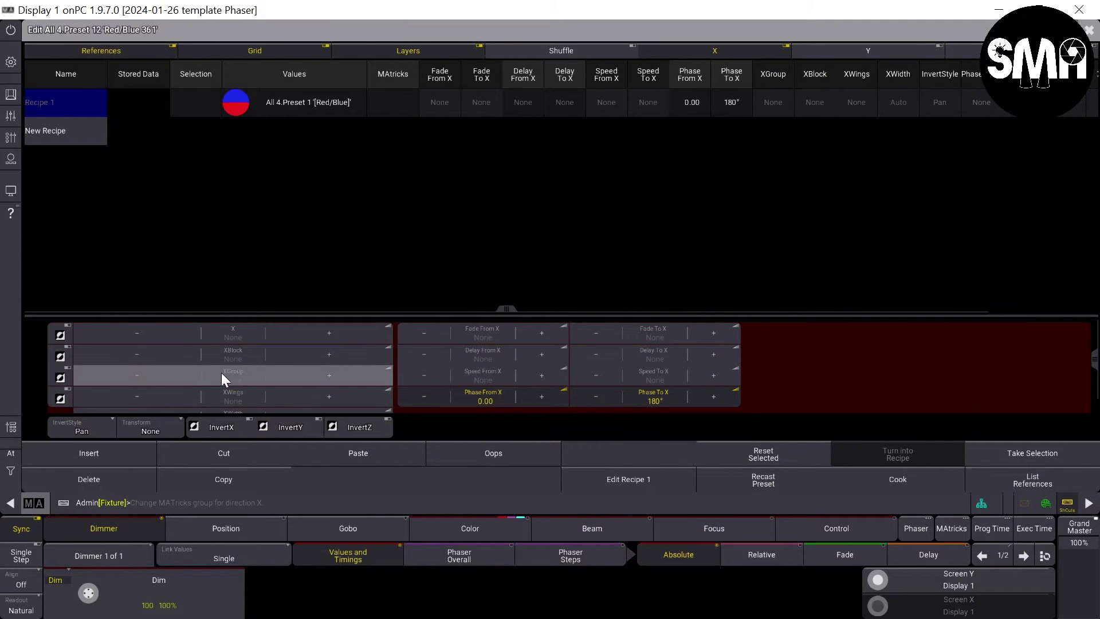
{"action": "left_click", "coordinate": [319, 376]}
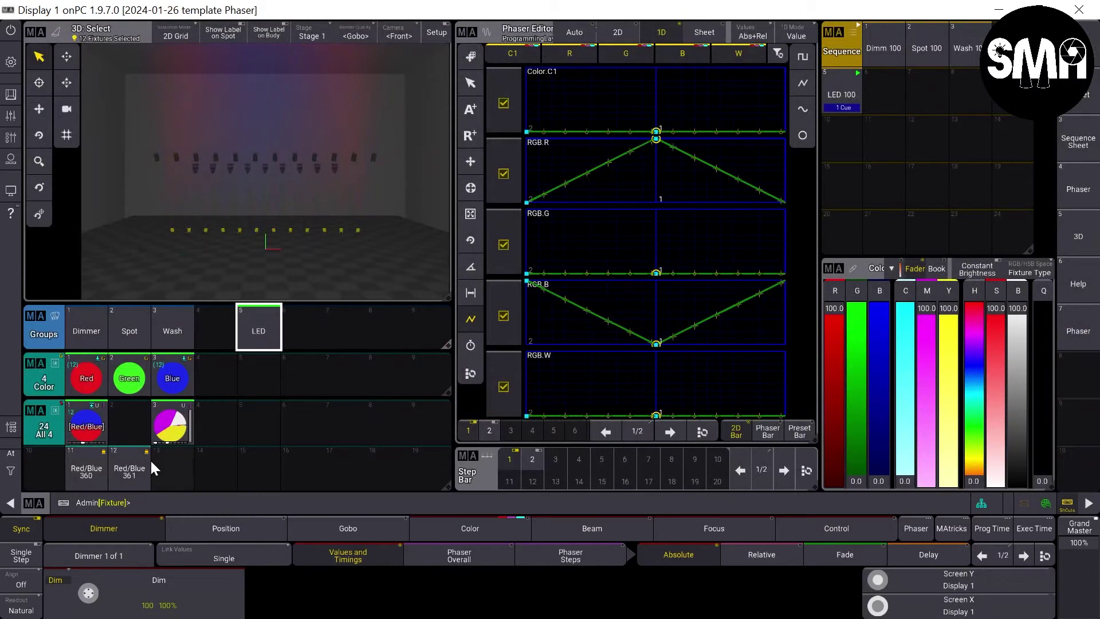
Step: Test recipe preset 12 on the LED group and clear the programmer
{"action": "left_click", "coordinate": [137, 465]}
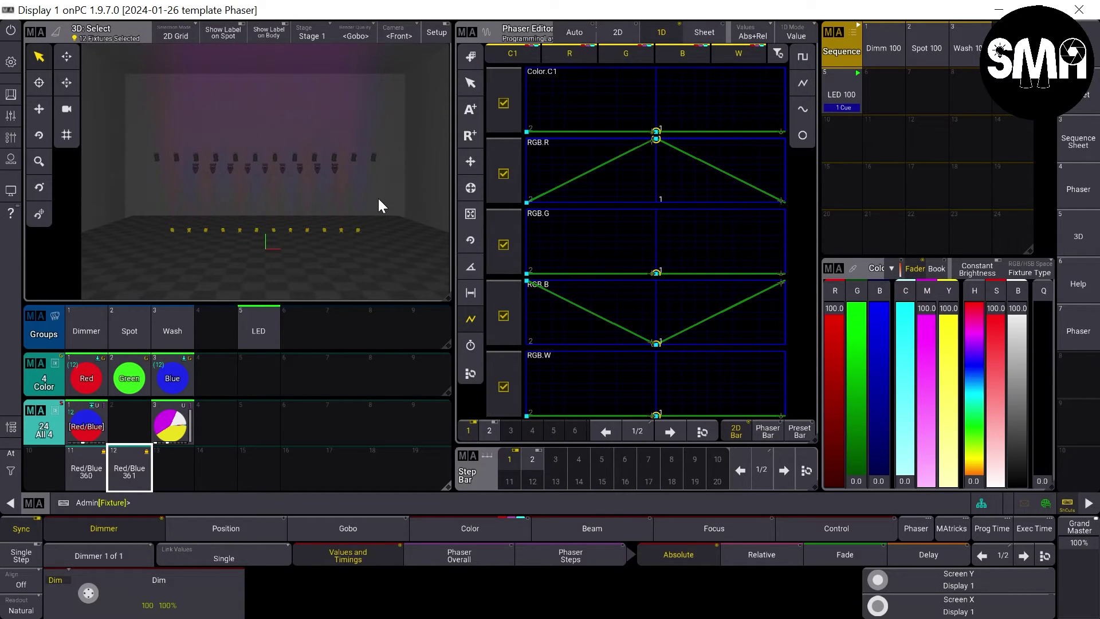
{"action": "key", "text": "Delete"}
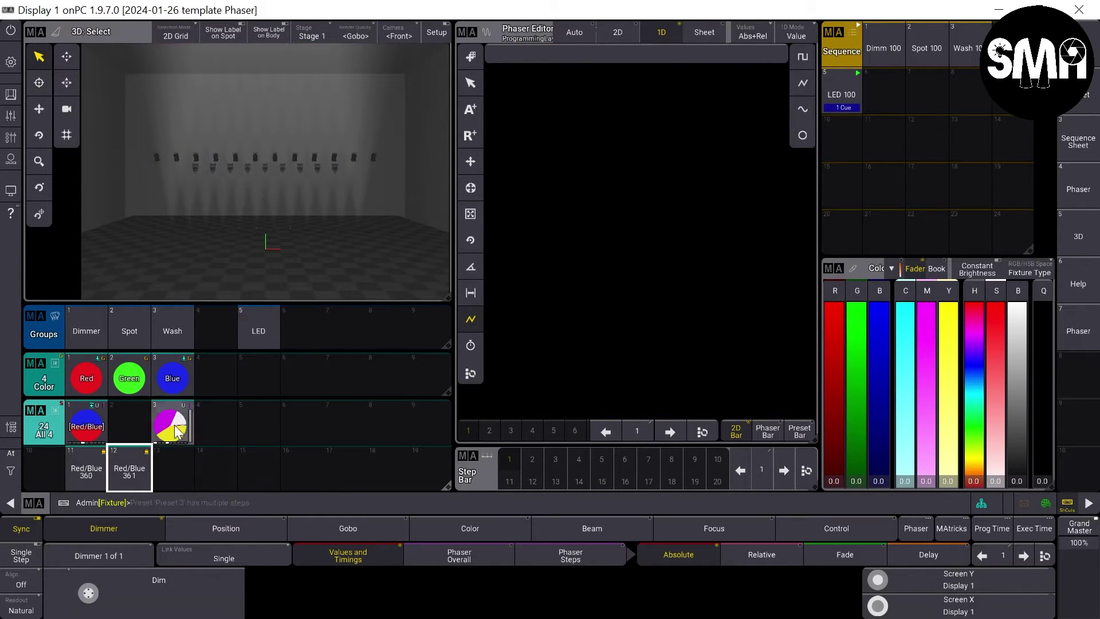
Step: Delete the yellow/magenta phaser preset 3 from the All 4 pool
{"action": "left_click_drag", "start_coordinate": [170, 424], "coordinate": [206, 434]}
{"action": "left_click_drag", "start_coordinate": [210, 382], "coordinate": [213, 382]}
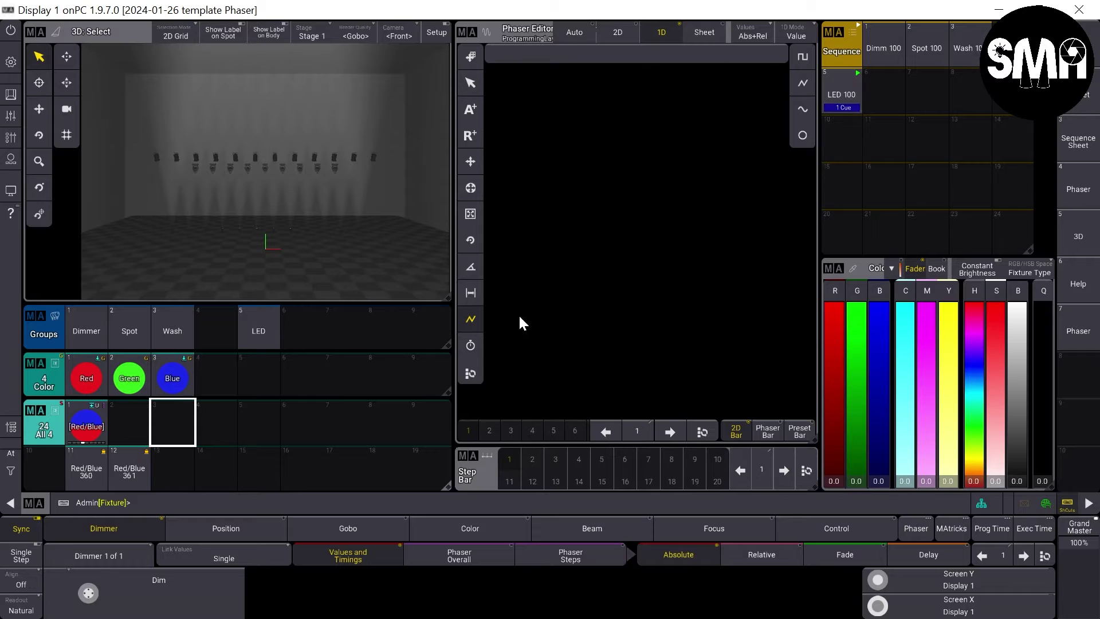
Step: Select fixture 501 and set its step 1 color to cyan with red 0, green 100 and blue 100
{"action": "type", "text": "501"}
{"action": "key", "text": "Return"}
{"action": "left_click", "coordinate": [482, 312]}
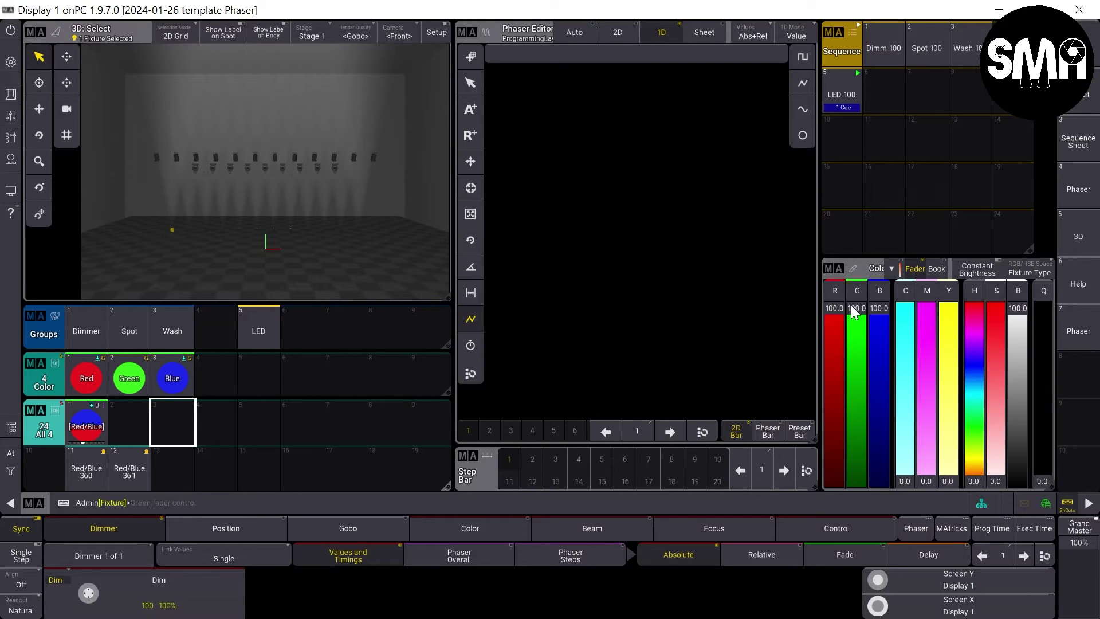
{"action": "left_click_drag", "start_coordinate": [883, 319], "coordinate": [879, 544]}
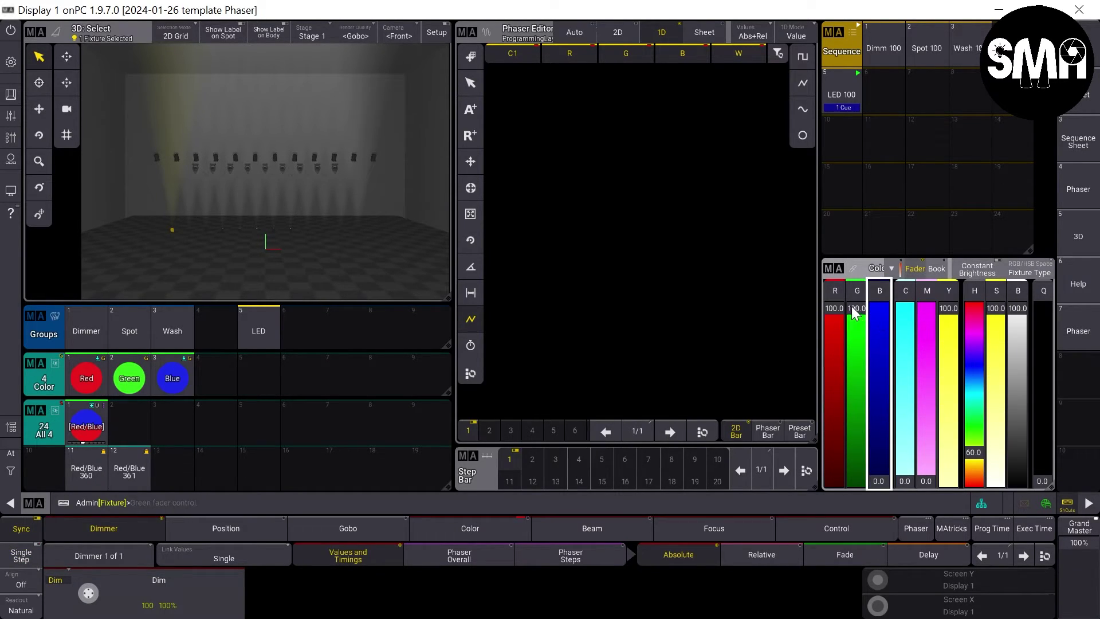
{"action": "left_click_drag", "start_coordinate": [849, 309], "coordinate": [894, 296]}
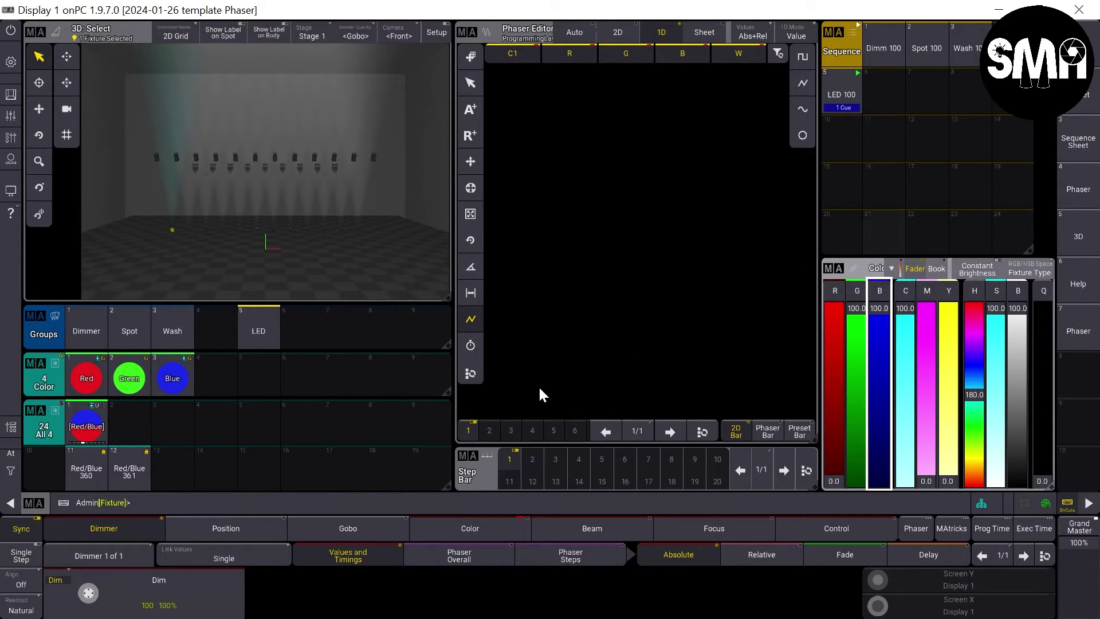
Step: Add phaser step 2 in magenta with red 100, green 0 and blue 100
{"action": "left_click", "coordinate": [782, 471]}
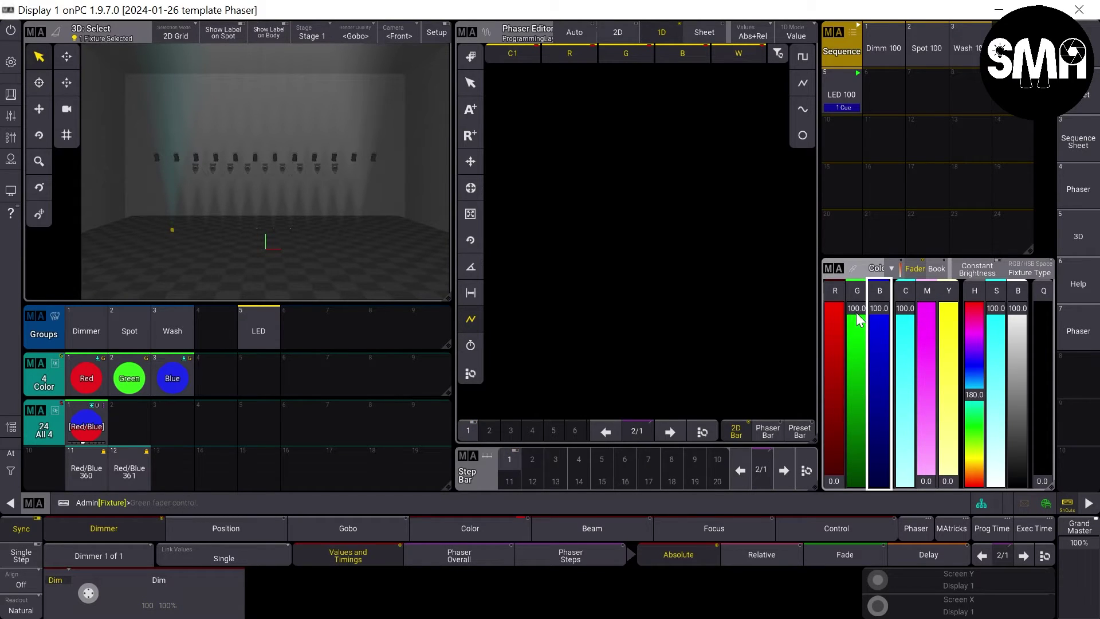
{"action": "left_click_drag", "start_coordinate": [857, 312], "coordinate": [832, 504]}
{"action": "left_click_drag", "start_coordinate": [835, 468], "coordinate": [851, 220]}
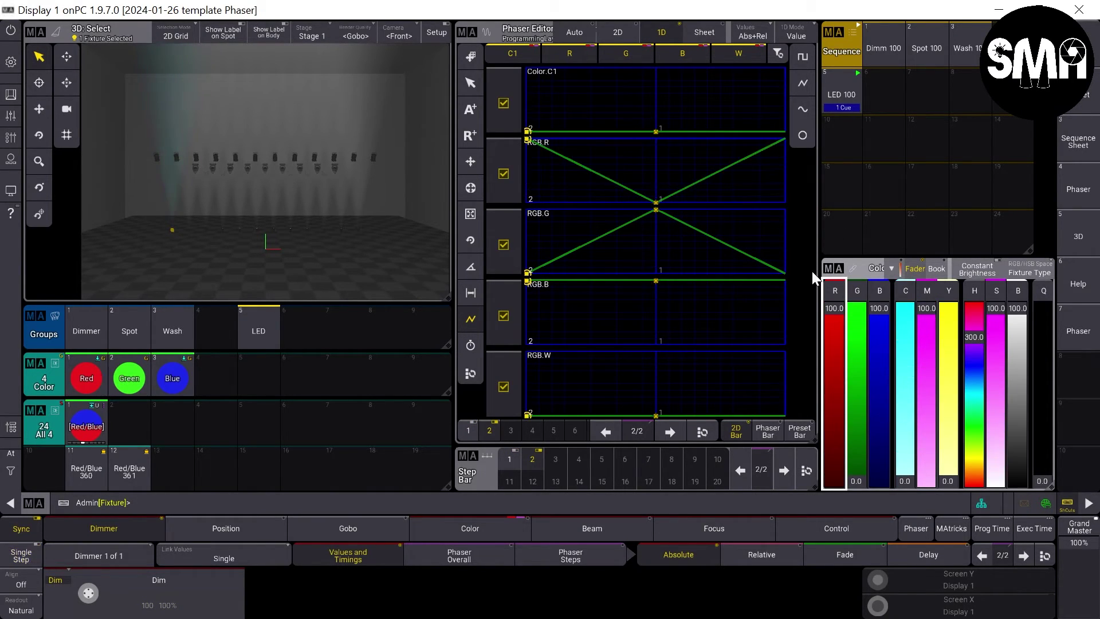
Step: Add phaser step 3 with red about 53.8, green about 83.9 and blue 0
{"action": "left_click", "coordinate": [791, 480]}
{"action": "left_click_drag", "start_coordinate": [862, 386], "coordinate": [850, 452]}
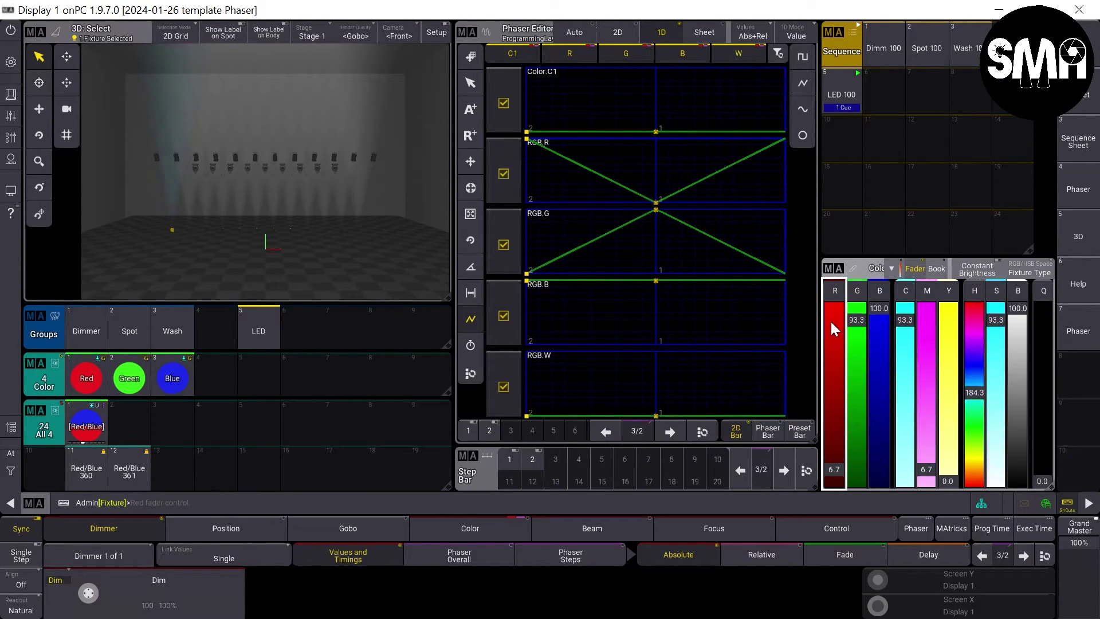
{"action": "left_click_drag", "start_coordinate": [881, 310], "coordinate": [872, 551]}
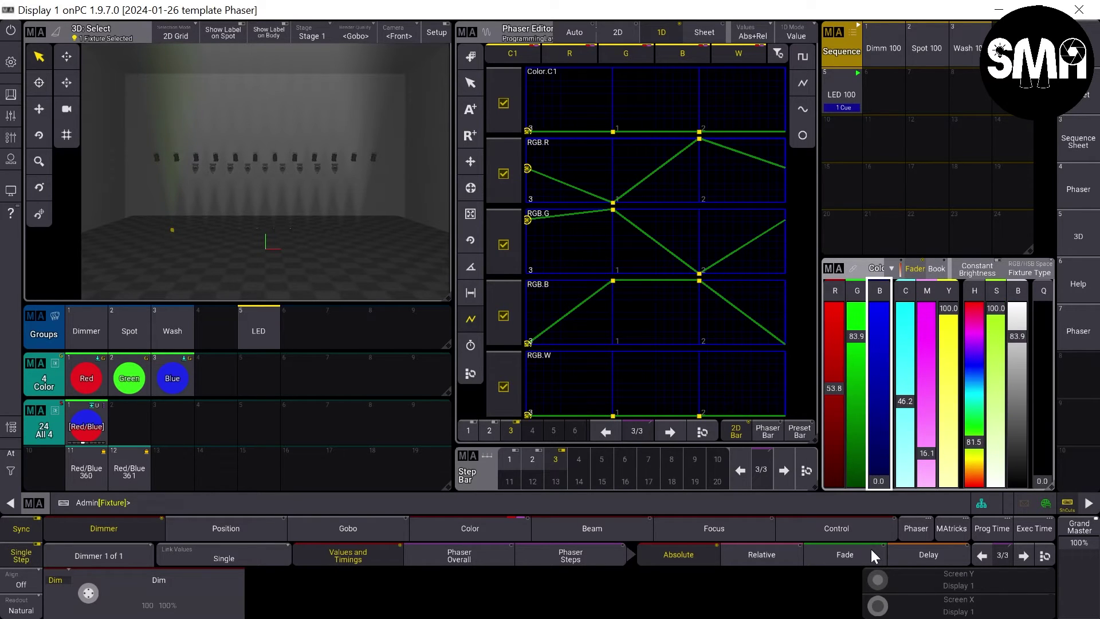
Step: Set step 3 to yellow with red and green at 100, and store the phaser as universal preset 2 in the All 4 pool
{"action": "left_click", "coordinate": [830, 308]}
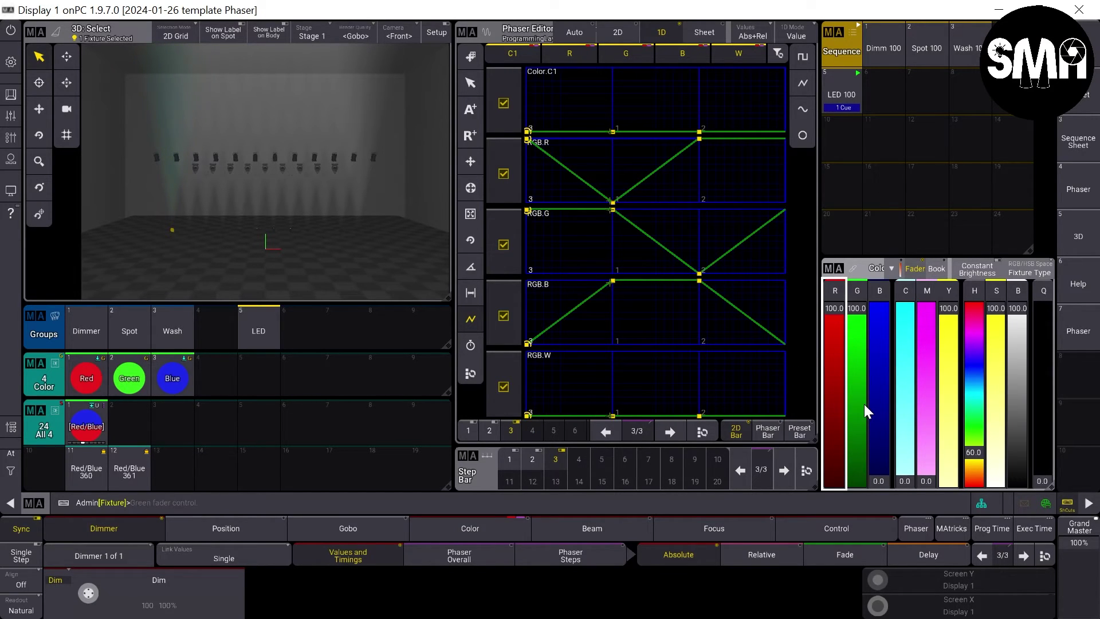
{"action": "key", "text": "s"}
{"action": "key", "text": "s"}
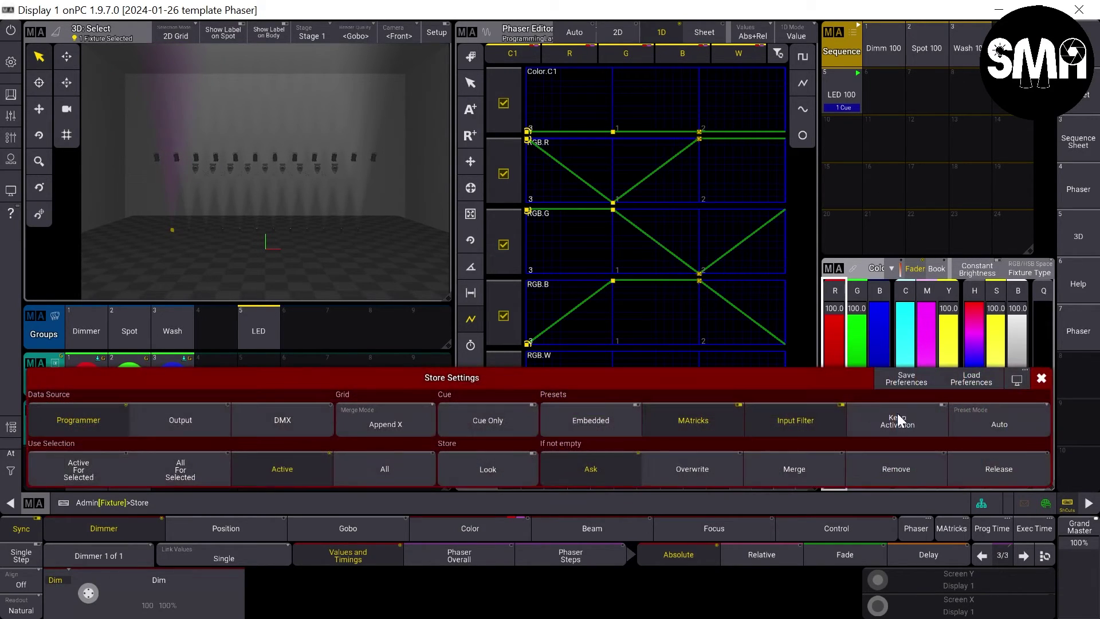
{"action": "left_click", "coordinate": [1023, 423]}
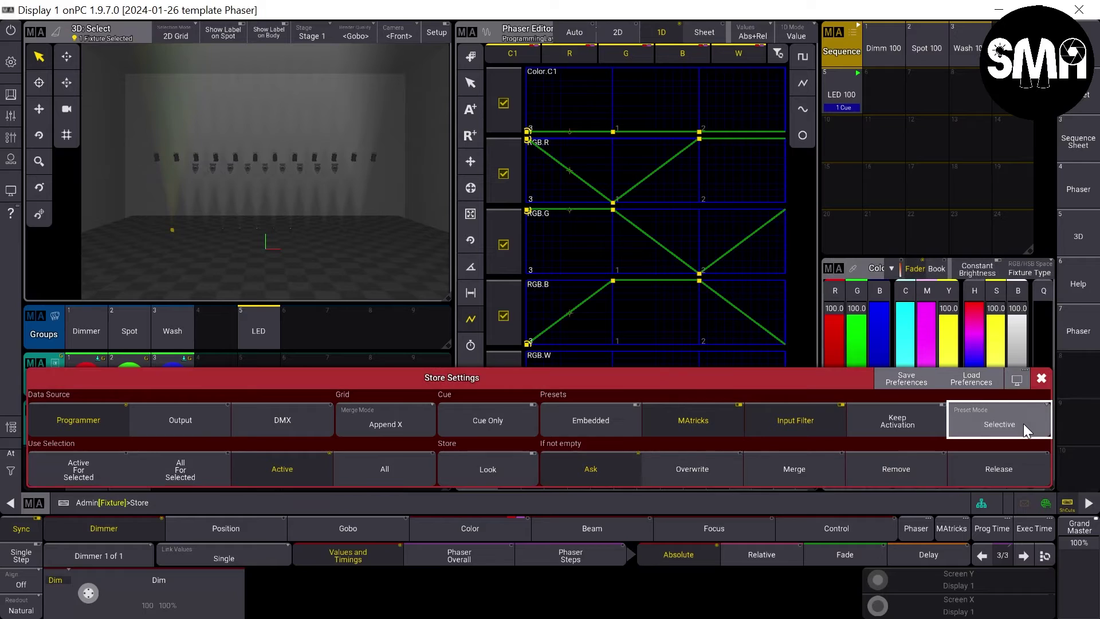
{"action": "left_click", "coordinate": [1041, 379]}
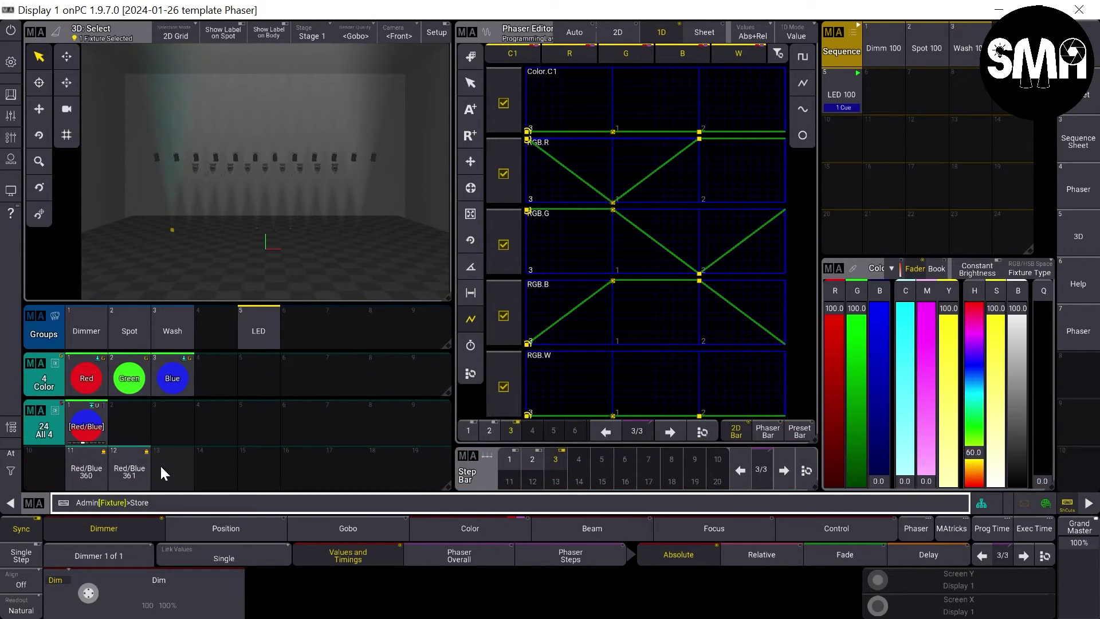
{"action": "left_click", "coordinate": [127, 419]}
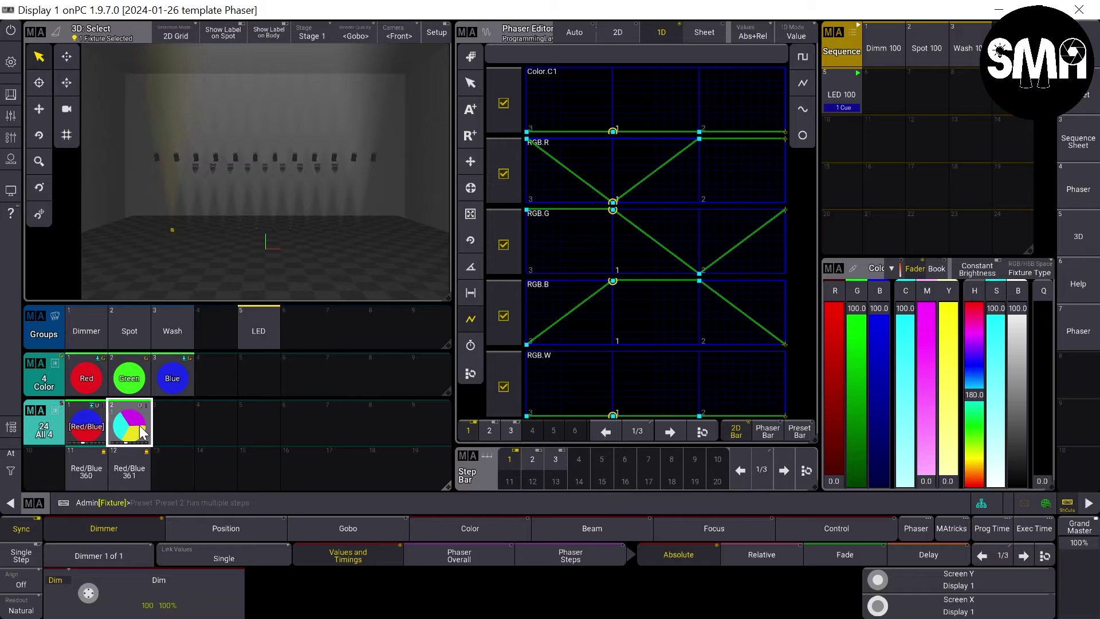
{"action": "key", "text": "BackSpace"}
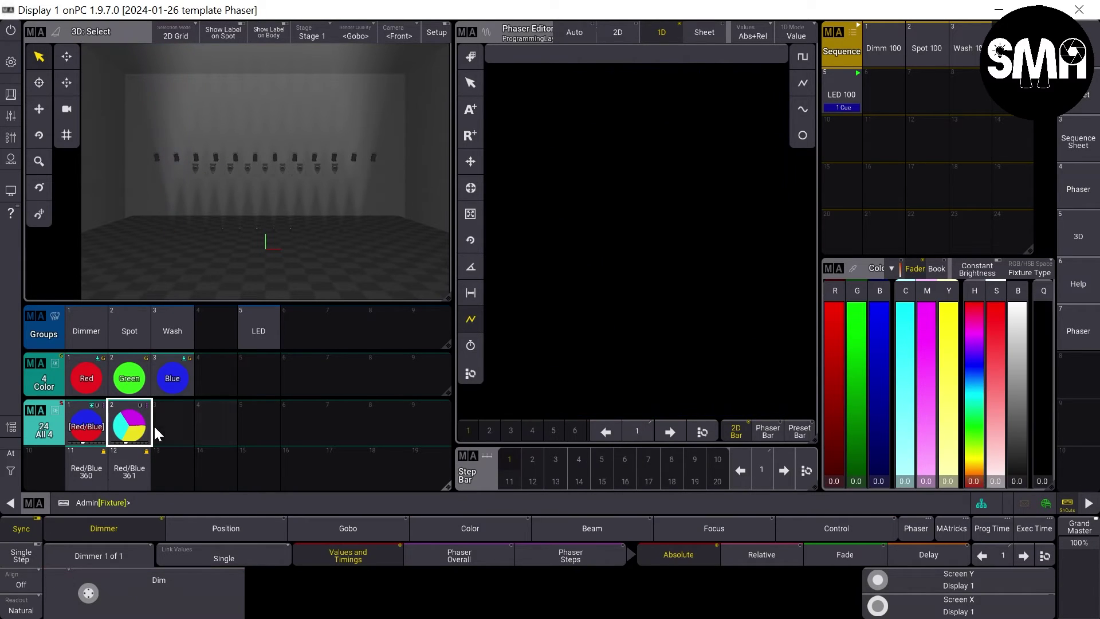
Step: Label preset 2 in the All 4 pool as CMY
{"action": "left_click_drag", "start_coordinate": [135, 423], "coordinate": [139, 386]}
{"action": "type", "text": "CMY"}
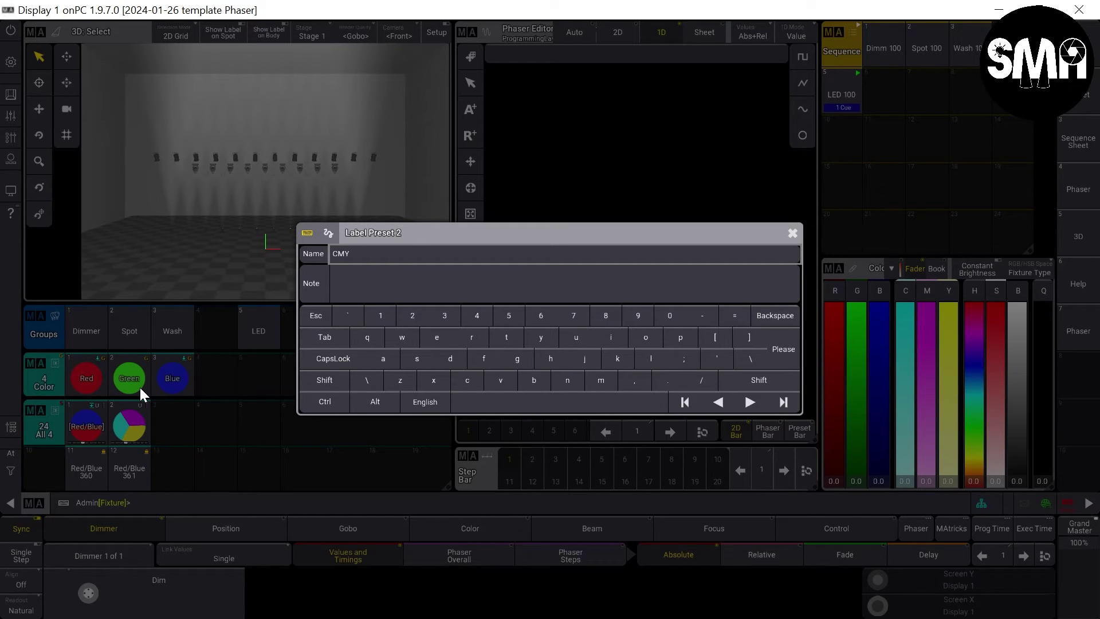
{"action": "key", "text": "Return"}
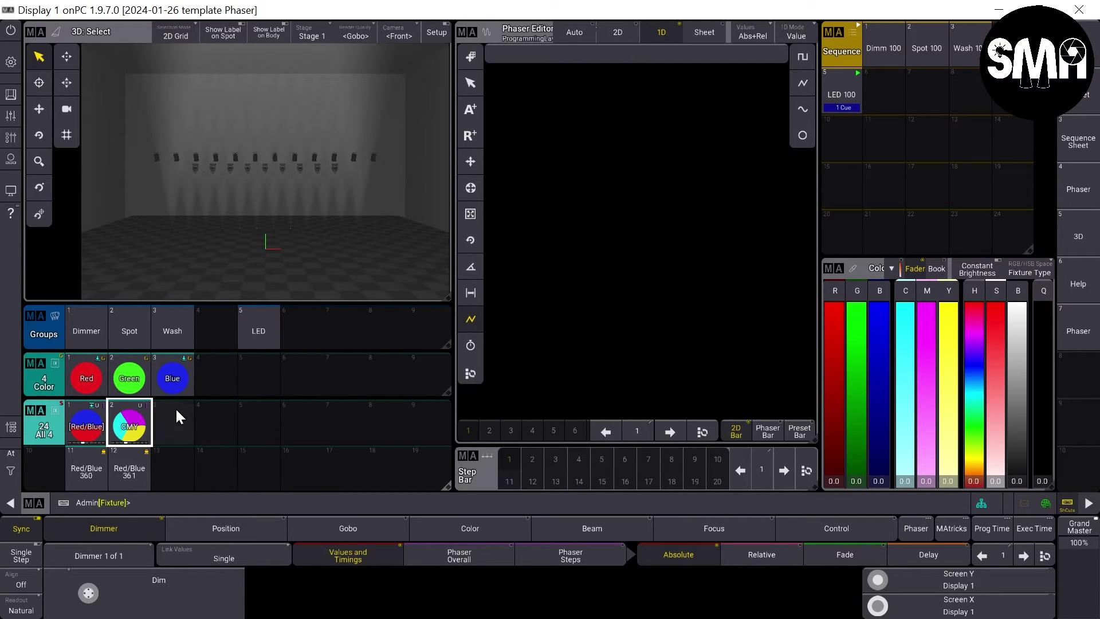
Step: Apply the CMY preset to fixture 501 and change its phaser curves to the square waveform
{"action": "type", "text": "501"}
{"action": "left_click", "coordinate": [147, 442]}
{"action": "left_click", "coordinate": [129, 427]}
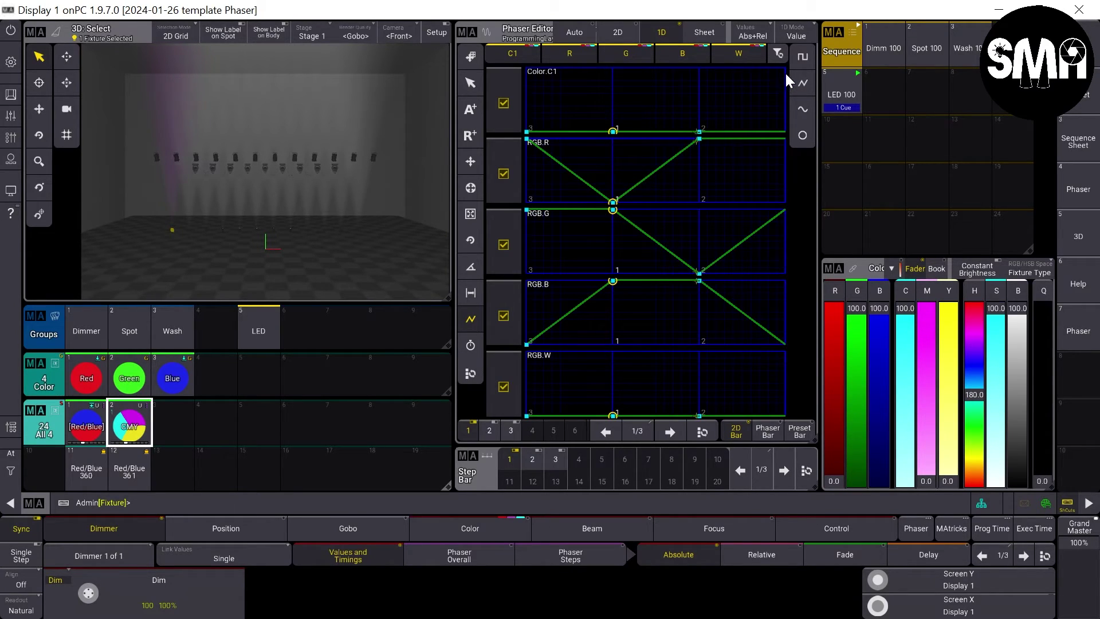
{"action": "left_click", "coordinate": [803, 58]}
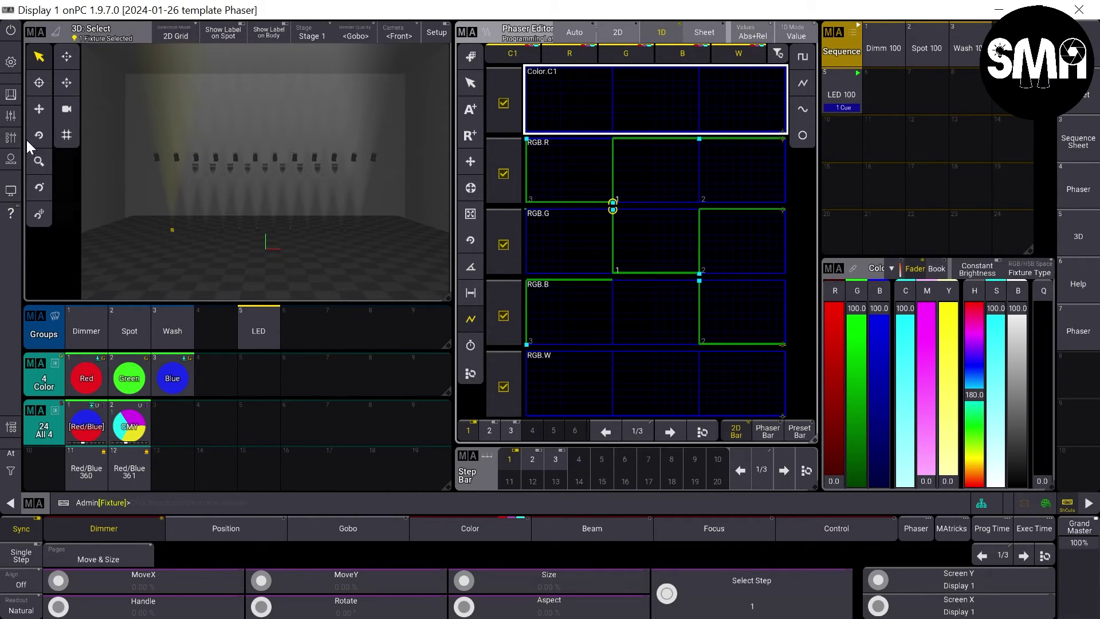
Step: Update All 4 preset 2 CMY with the square waveform and clear the programmer
{"action": "left_click", "coordinate": [7, 101]}
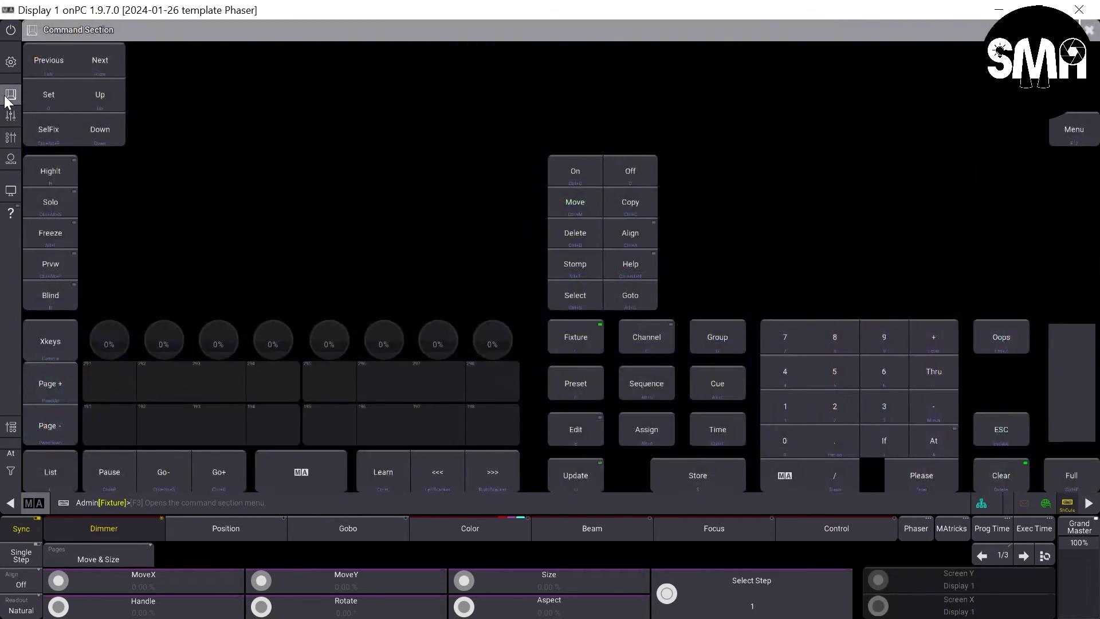
{"action": "left_click", "coordinate": [579, 475]}
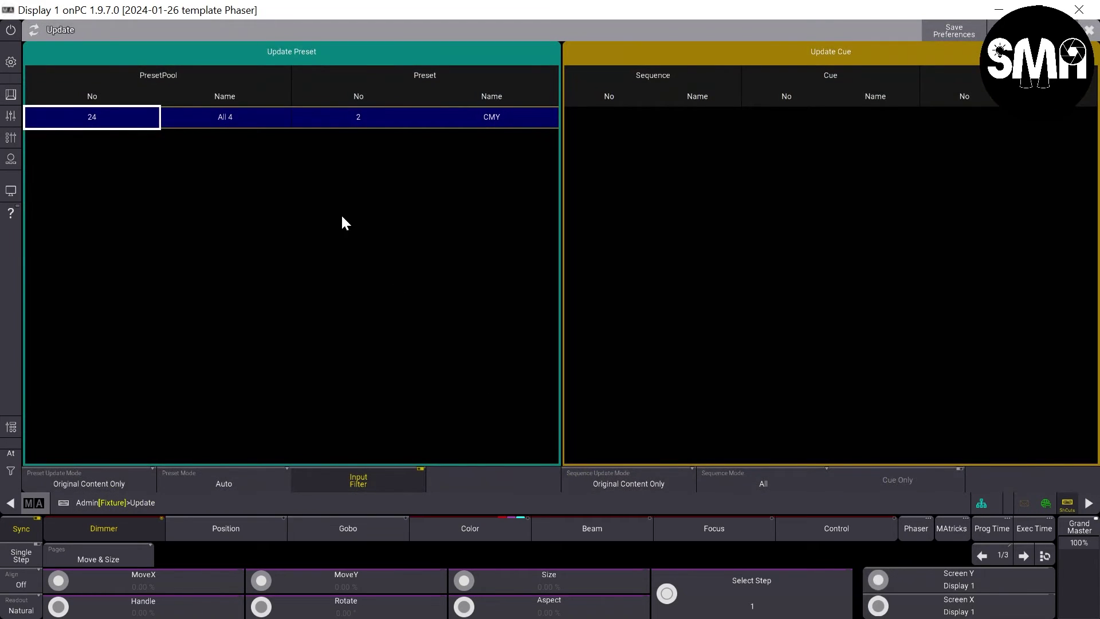
{"action": "left_click", "coordinate": [481, 121]}
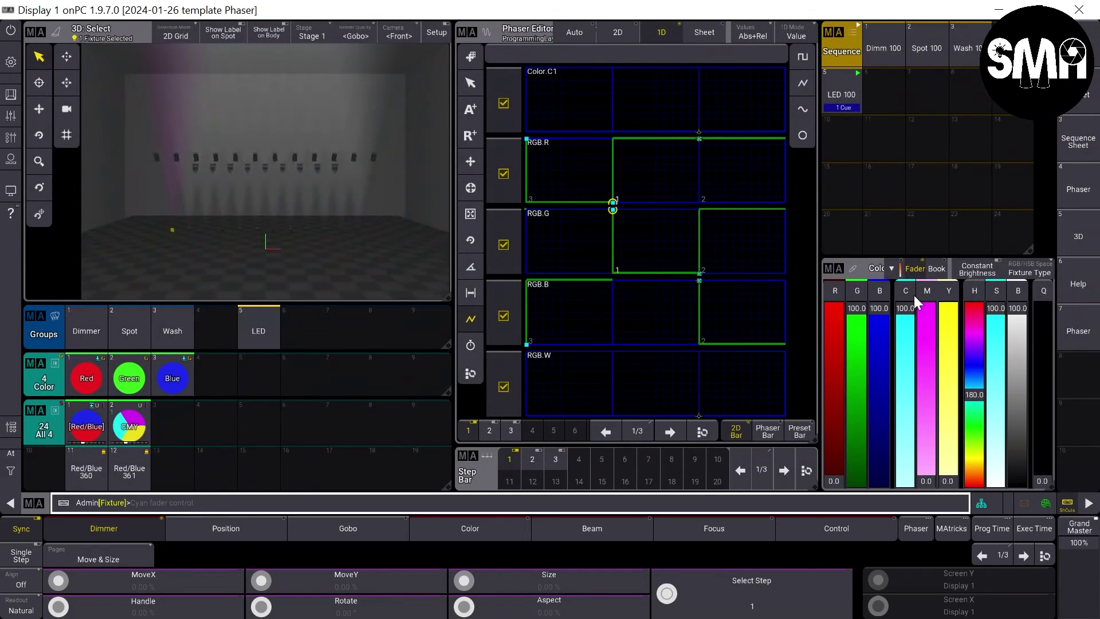
{"action": "key", "text": "Escape"}
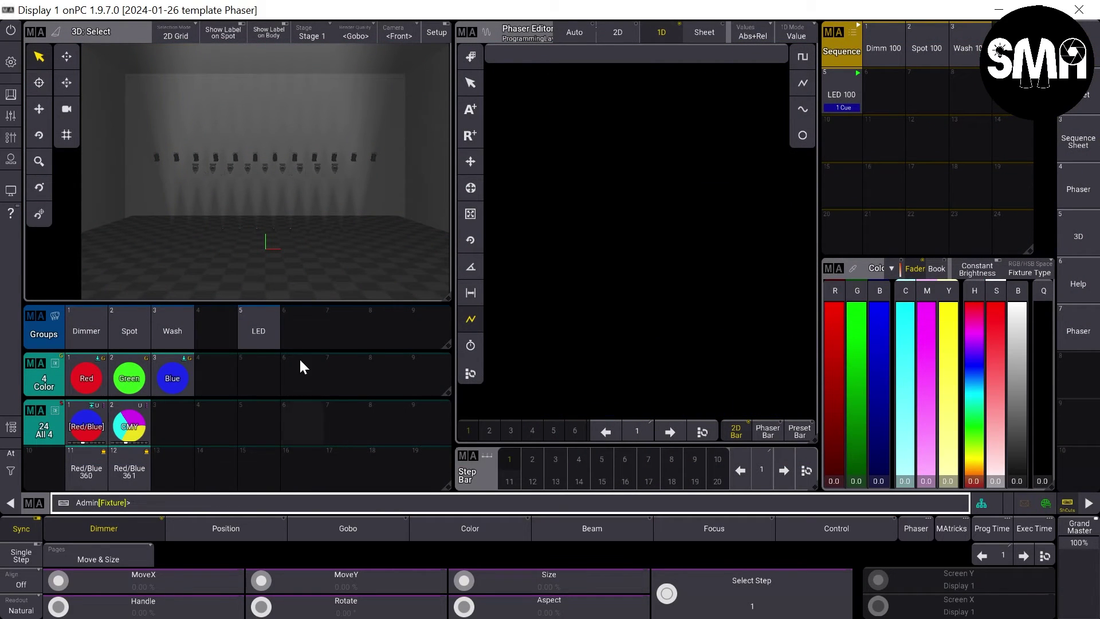
Step: Apply the CMY preset to the LED group, rename the preset CMY Square and clear the programmer
{"action": "left_click", "coordinate": [255, 329]}
{"action": "left_click", "coordinate": [145, 413]}
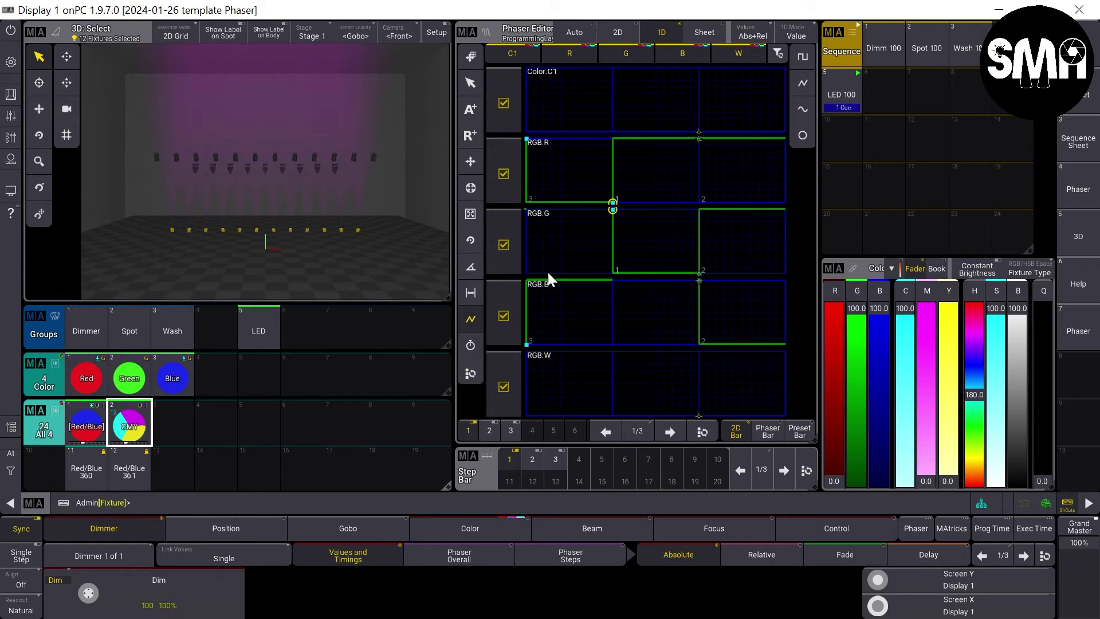
{"action": "left_click_drag", "start_coordinate": [139, 426], "coordinate": [130, 383]}
{"action": "key", "text": "End"}
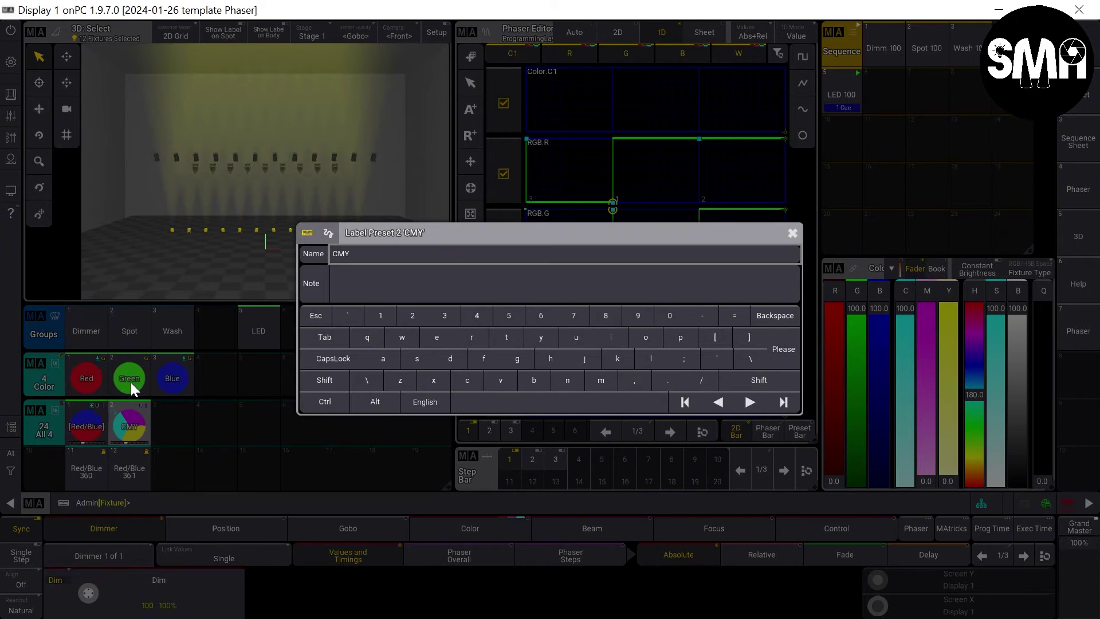
{"action": "type", "text": "Squiare"}
{"action": "key", "text": "BackSpace"}
{"action": "type", "text": "are"}
{"action": "key", "text": "Return"}
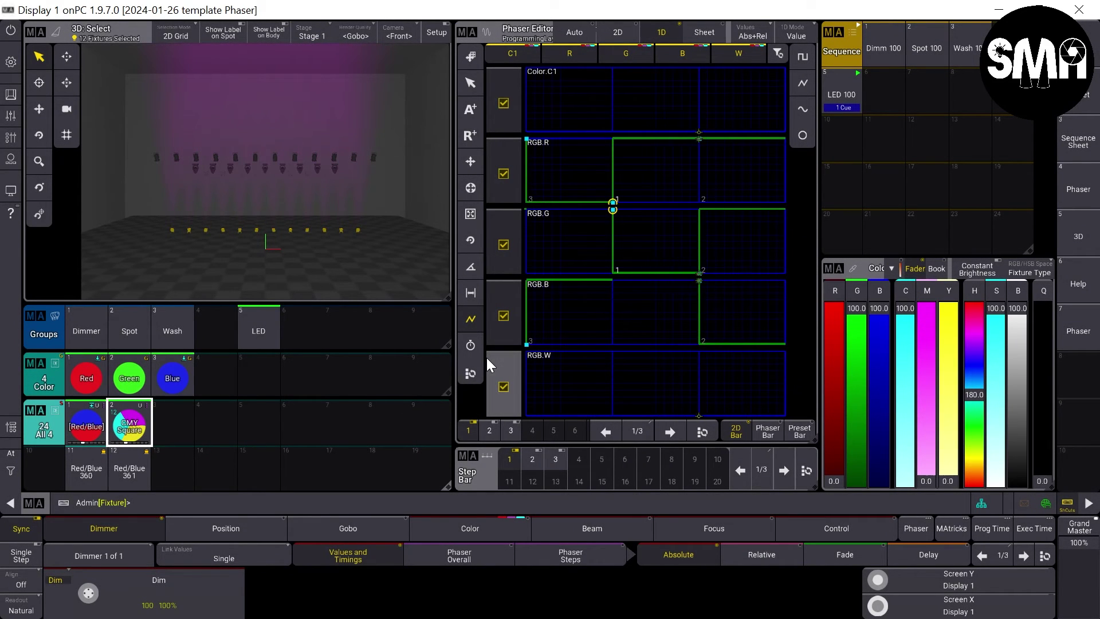
{"action": "key", "text": "BackSpace"}
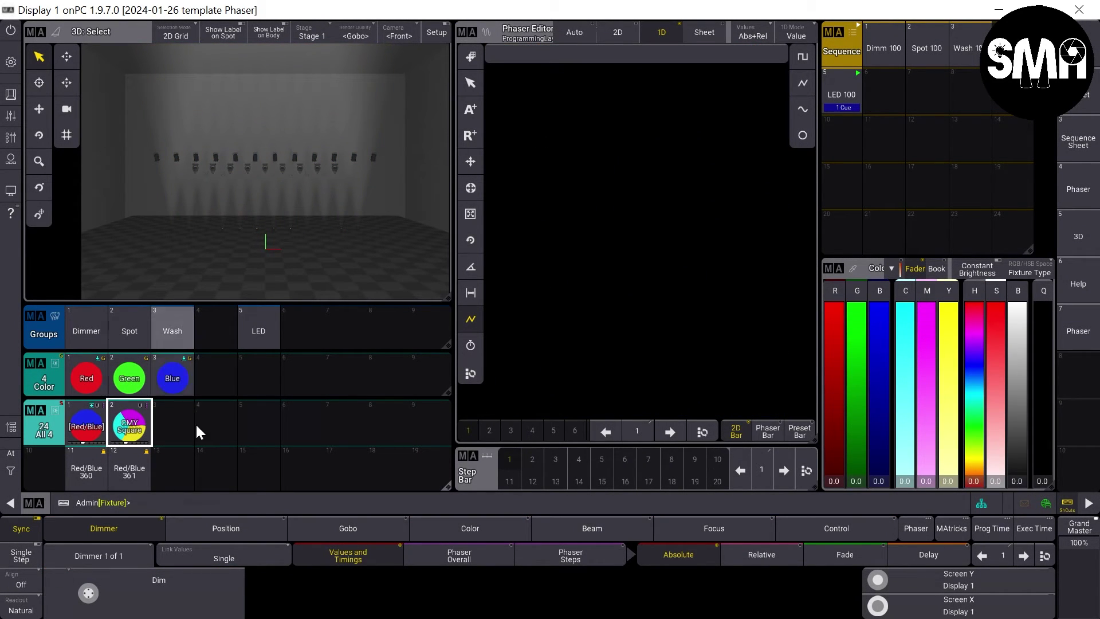
Step: Create a recipe in All 4 preset 15 that takes its values from preset 2 CMY Square
{"action": "left_click", "coordinate": [251, 463]}
{"action": "left_click", "coordinate": [223, 467]}
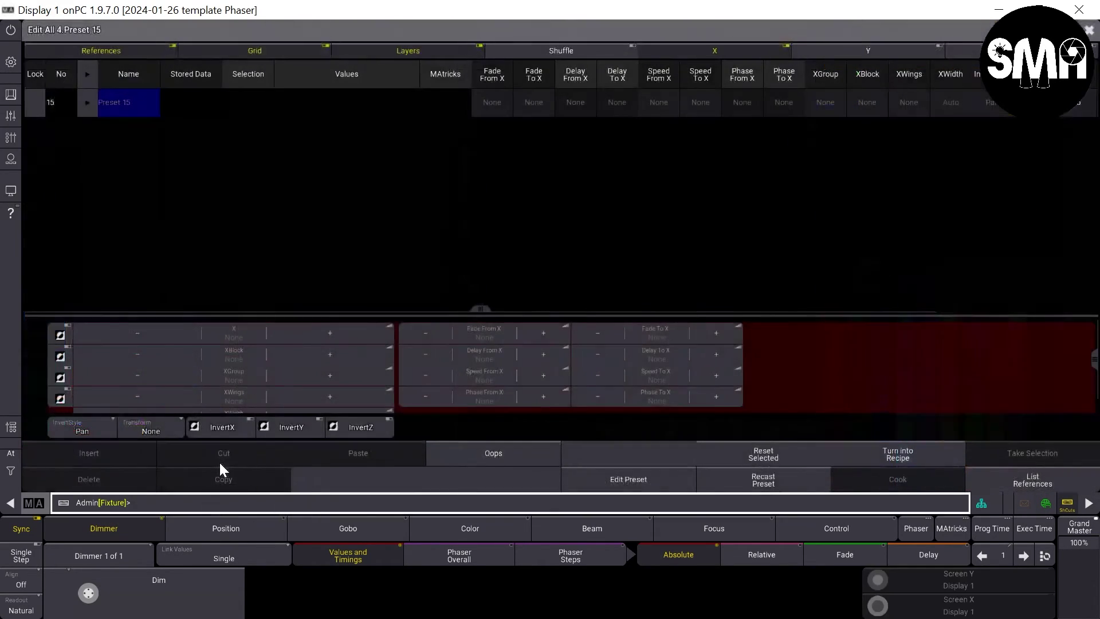
{"action": "left_click", "coordinate": [88, 103]}
{"action": "left_click", "coordinate": [146, 128]}
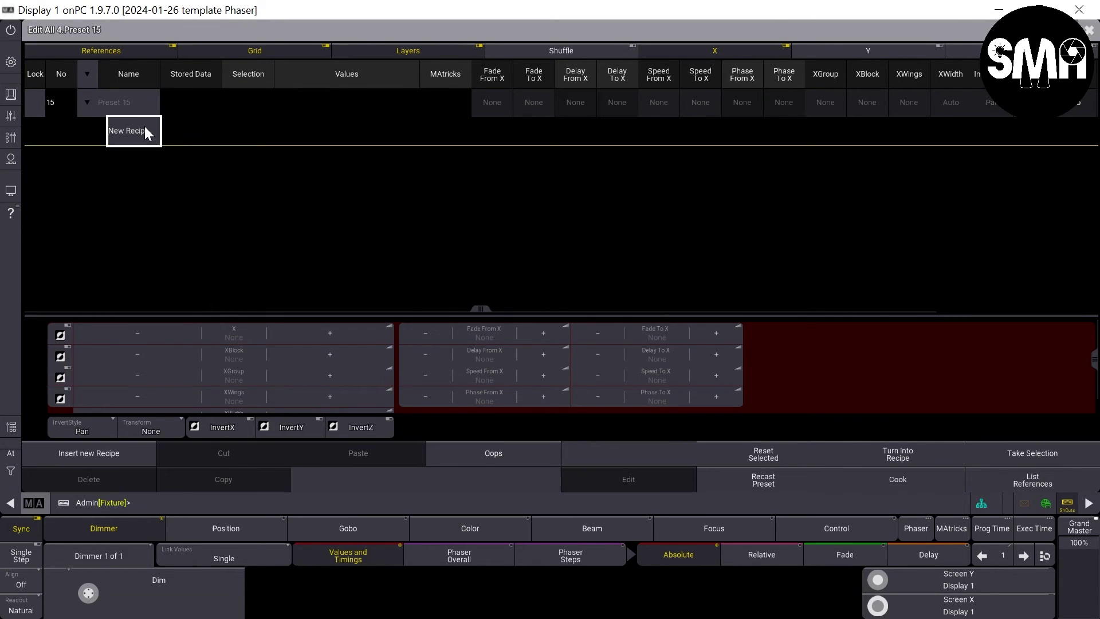
{"action": "left_click", "coordinate": [302, 103]}
{"action": "left_click", "coordinate": [302, 105]}
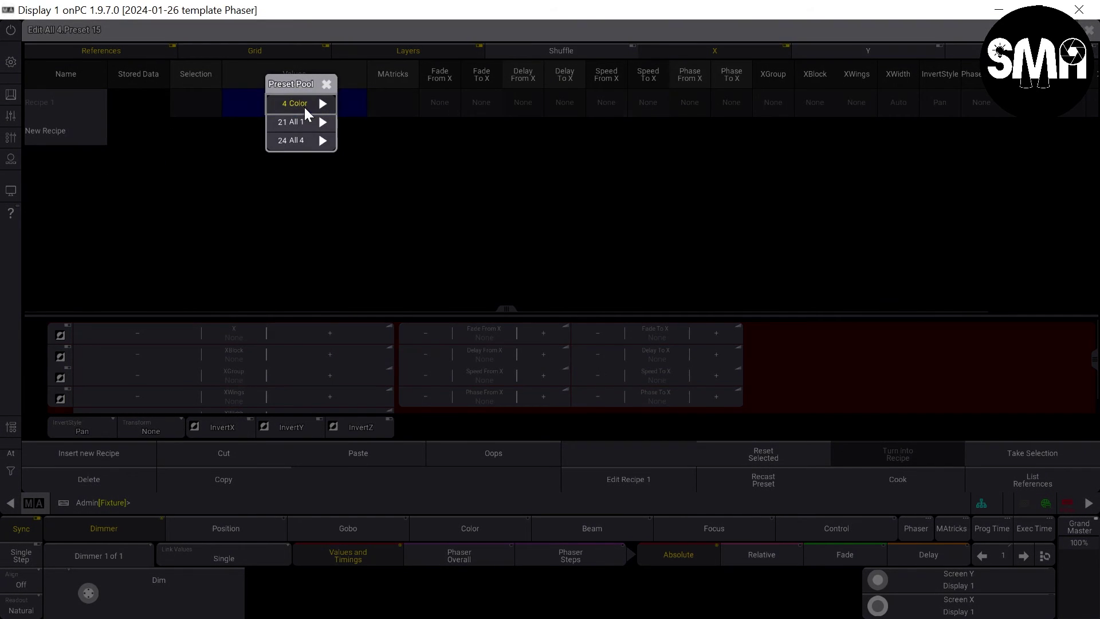
{"action": "left_click", "coordinate": [316, 138]}
{"action": "left_click", "coordinate": [352, 147]}
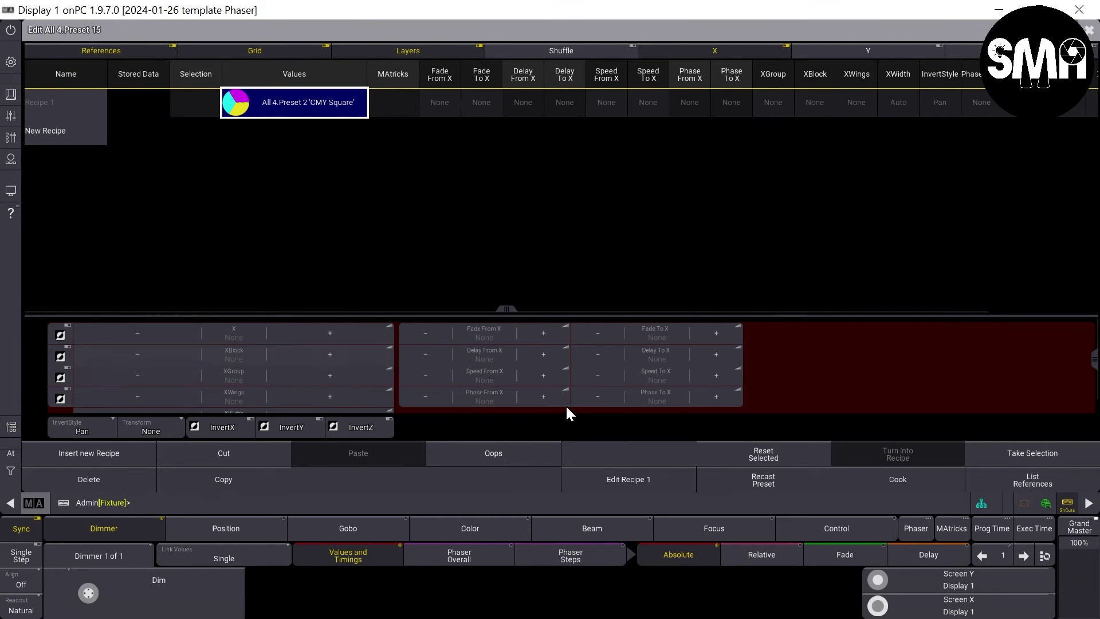
Step: Show the shuffle settings and set the recipe's XShuffle to 4
{"action": "left_click", "coordinate": [669, 394]}
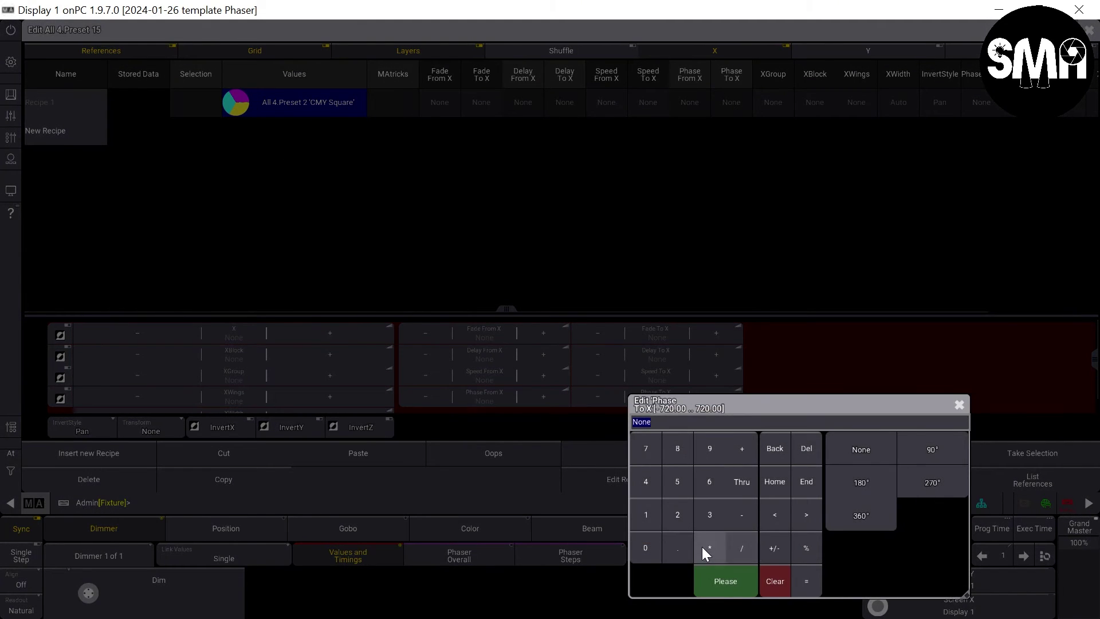
{"action": "left_click", "coordinate": [960, 405]}
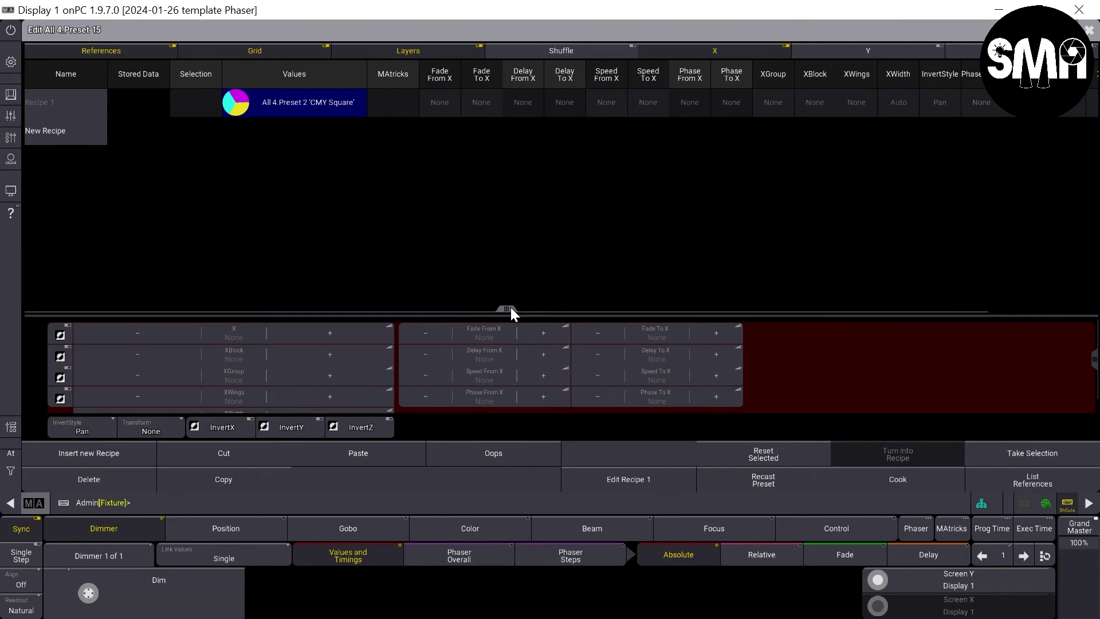
{"action": "left_click_drag", "start_coordinate": [511, 309], "coordinate": [885, 278]}
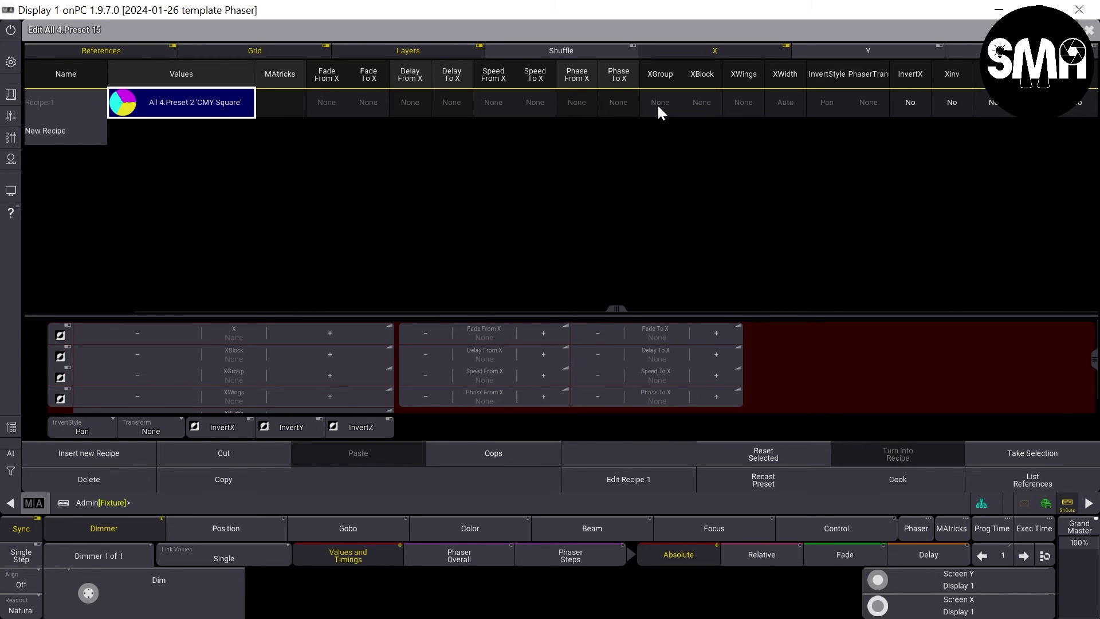
{"action": "left_click", "coordinate": [568, 53]}
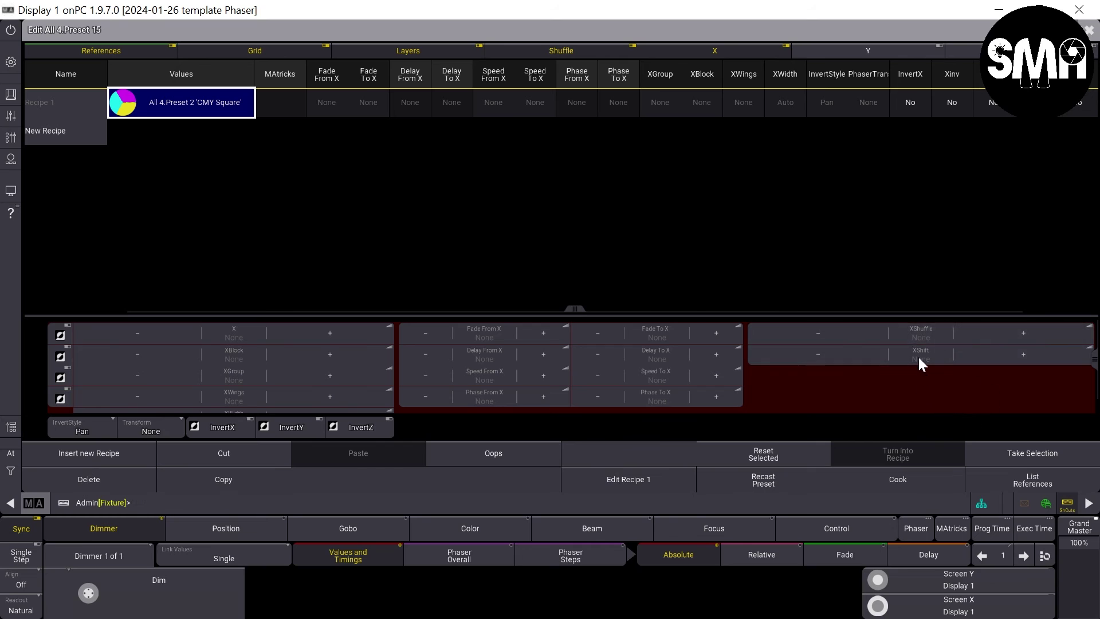
{"action": "left_click", "coordinate": [916, 336]}
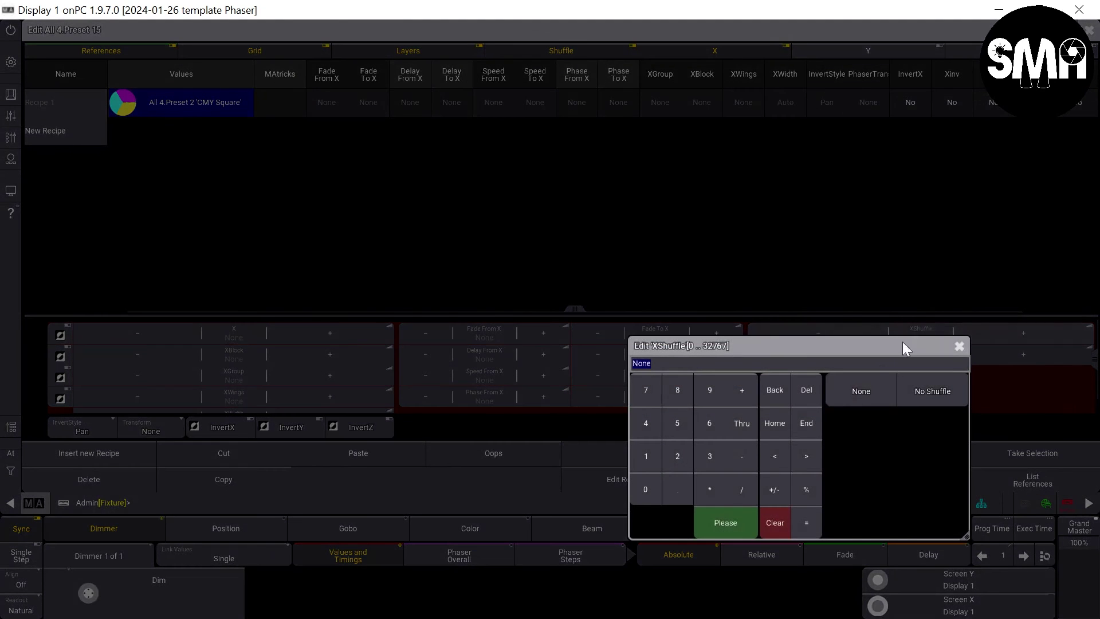
{"action": "left_click", "coordinate": [647, 423]}
{"action": "left_click", "coordinate": [722, 519]}
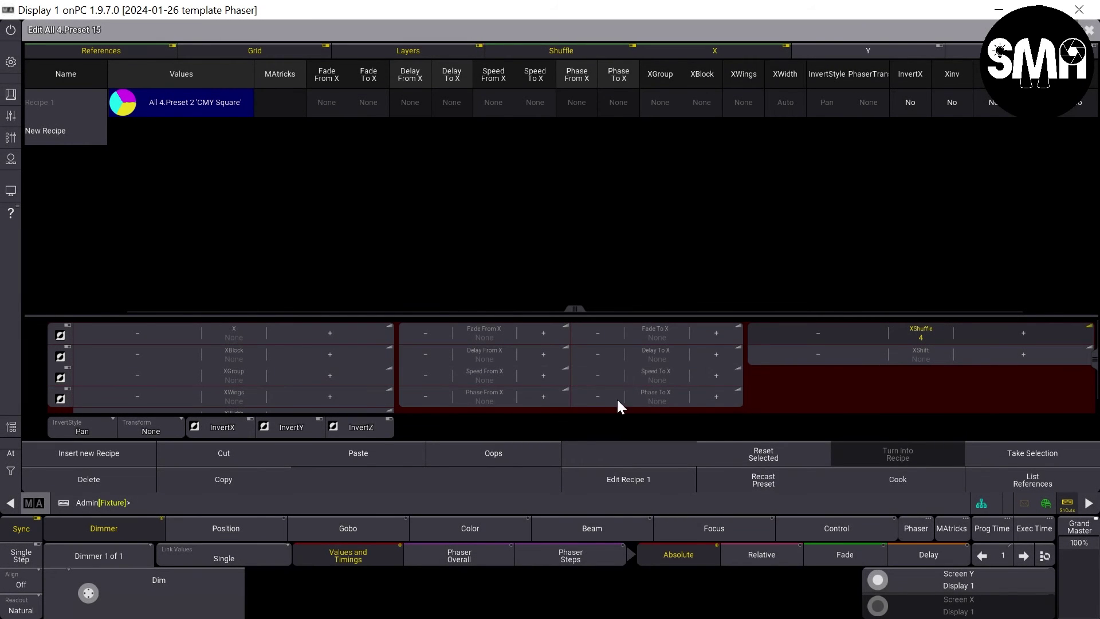
Step: Set the recipe's Phase To X to 360° and close the editor of preset 15
{"action": "left_click", "coordinate": [665, 395]}
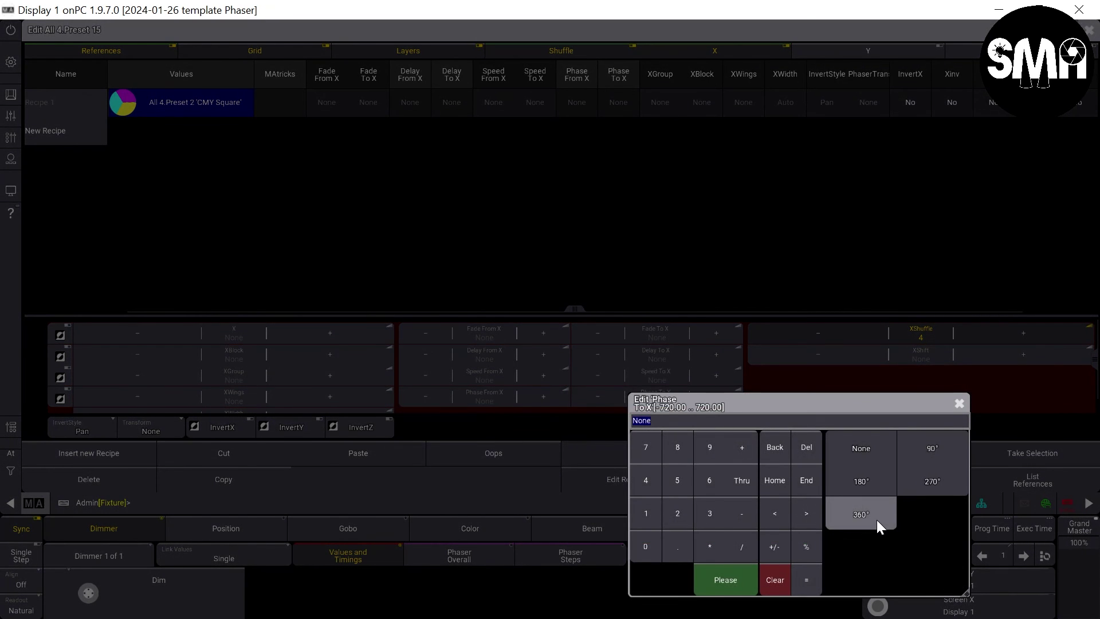
{"action": "left_click", "coordinate": [862, 514]}
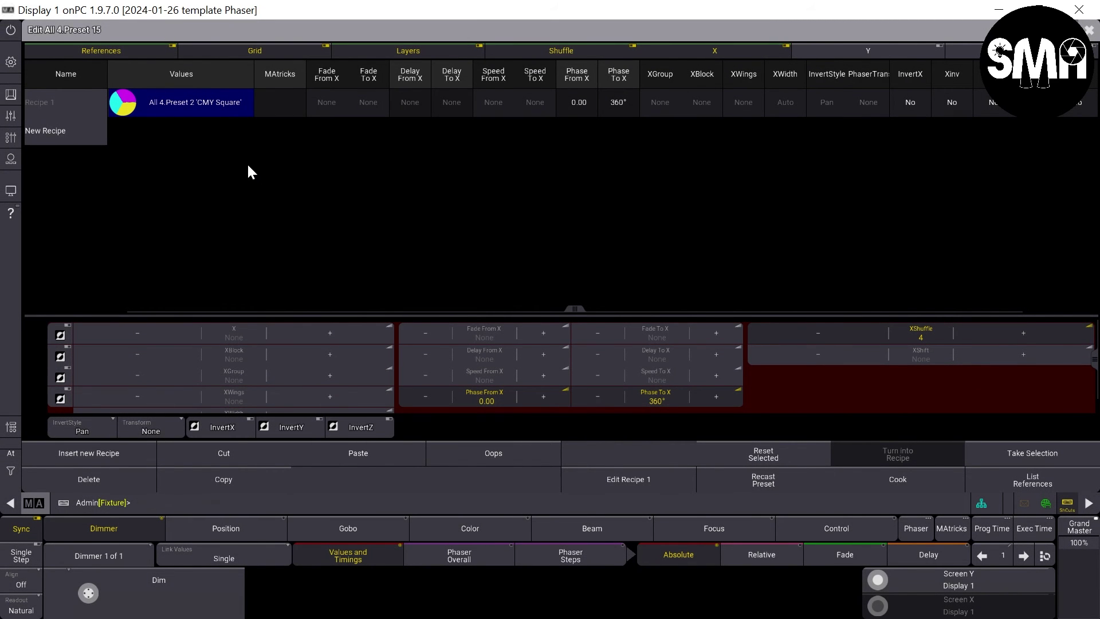
{"action": "left_click", "coordinate": [1089, 30]}
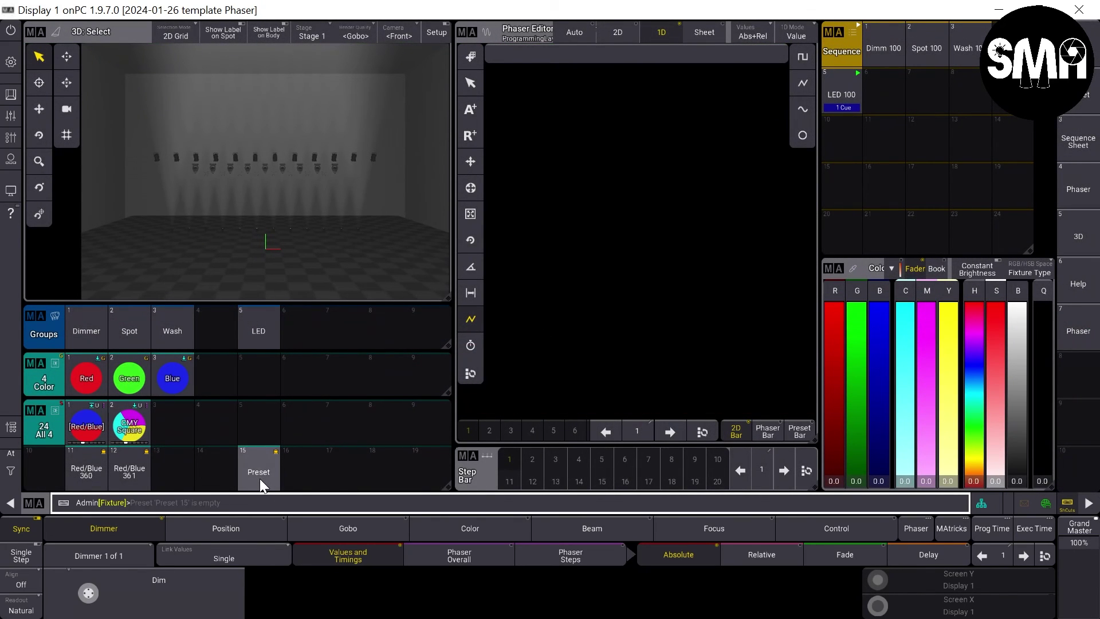
Step: Apply All 4 preset 15 to the LED group and name the preset CMY Square Rnd
{"action": "left_click", "coordinate": [258, 331]}
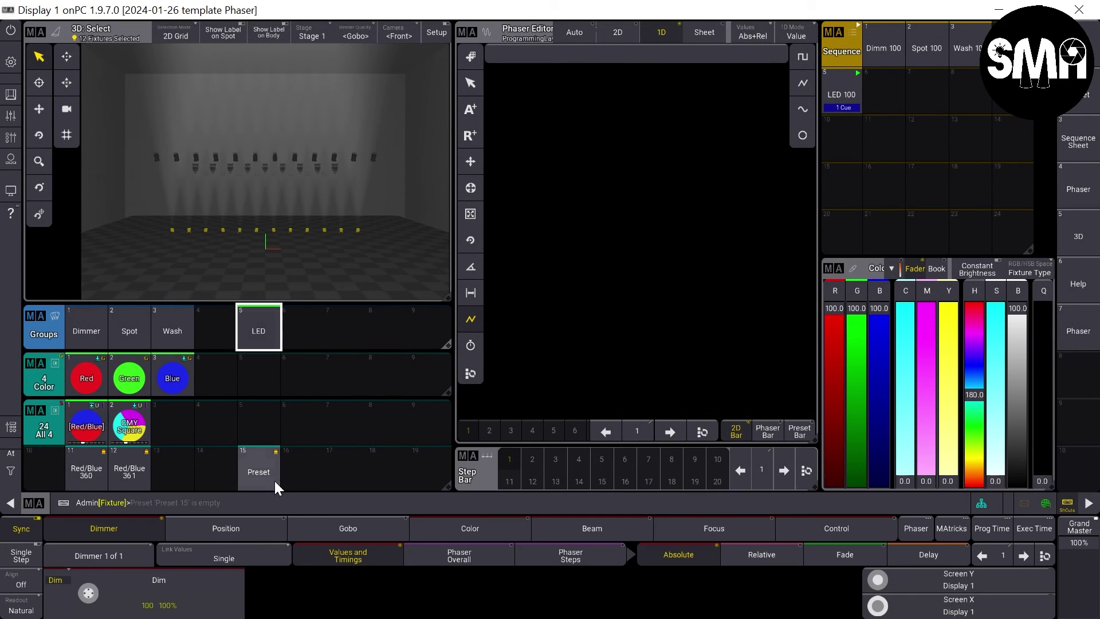
{"action": "left_click", "coordinate": [259, 472]}
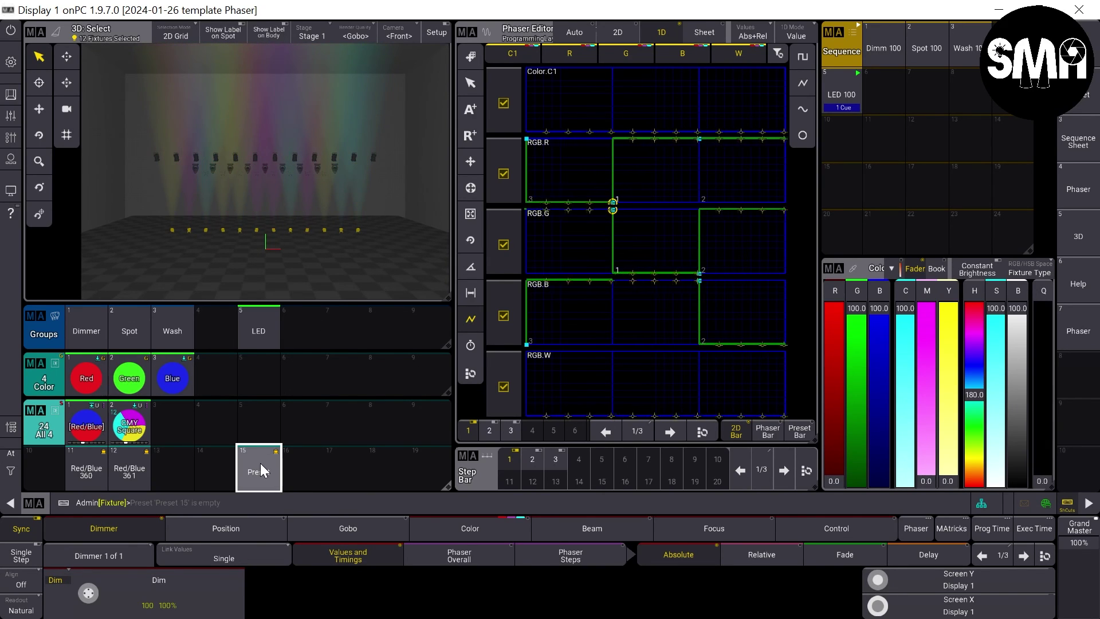
{"action": "left_click_drag", "start_coordinate": [261, 463], "coordinate": [256, 419]}
{"action": "type", "text": "C"}
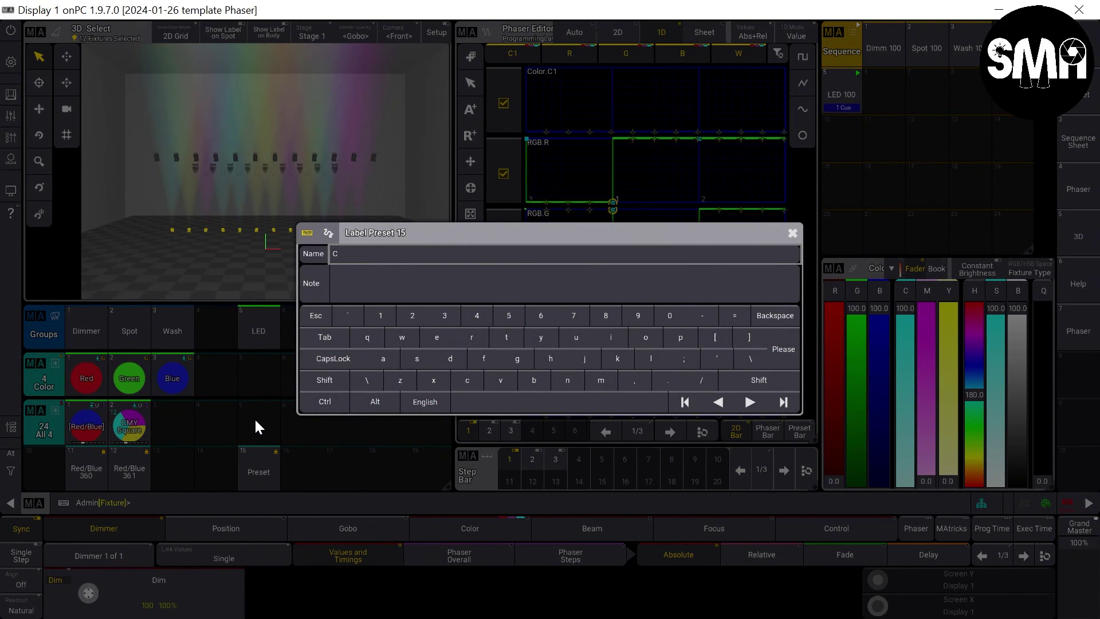
{"action": "type", "text": "MY"}
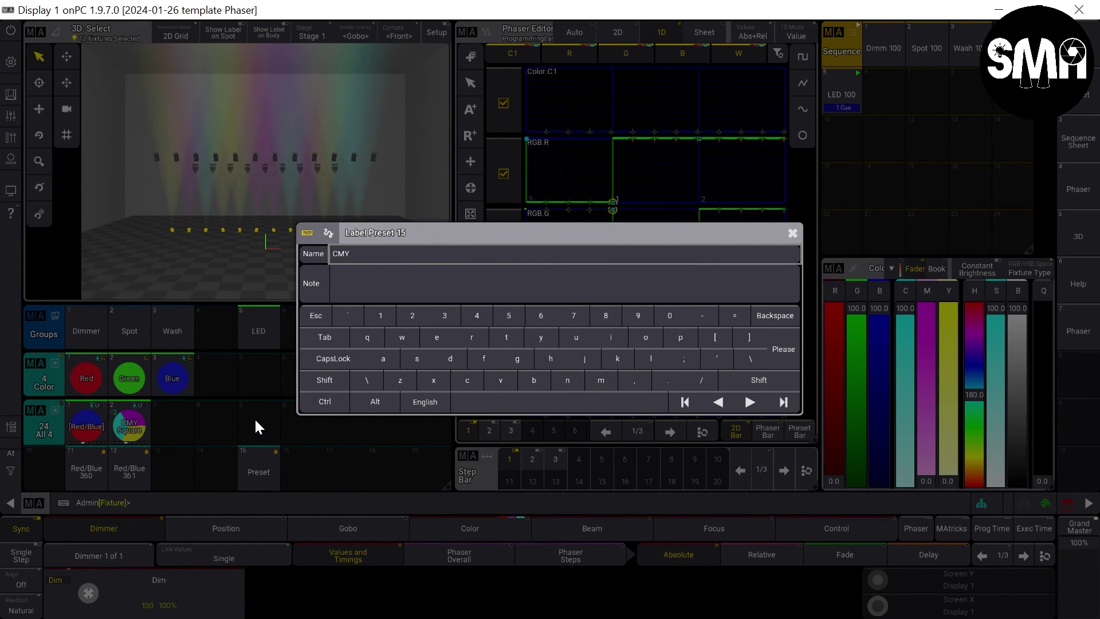
{"action": "type", "text": " Square R"}
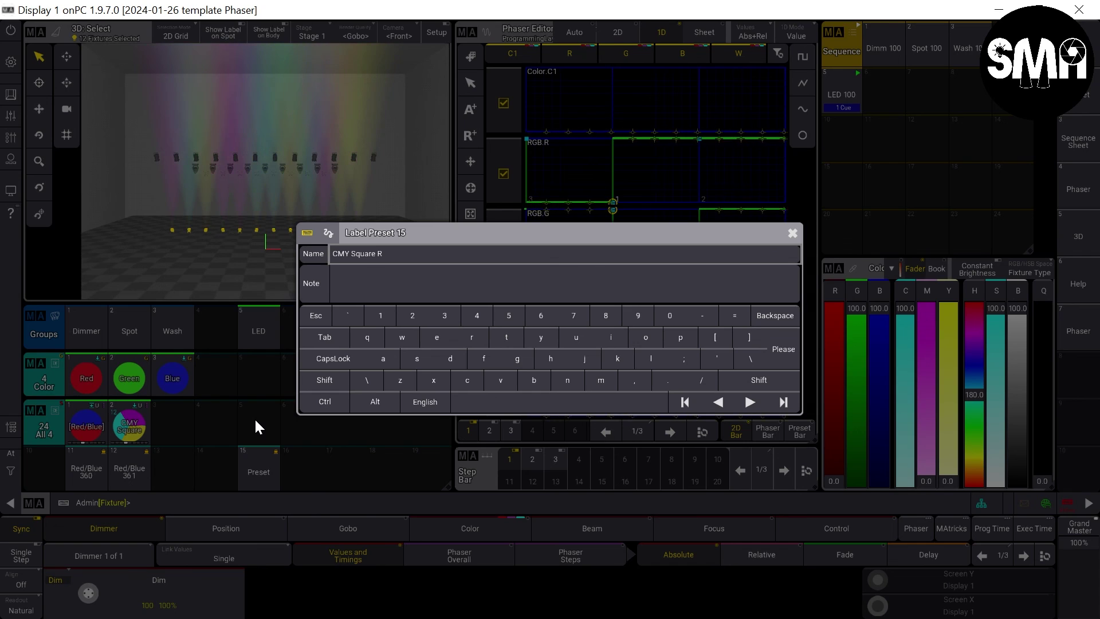
{"action": "type", "text": "nd"}
{"action": "key", "text": "Return"}
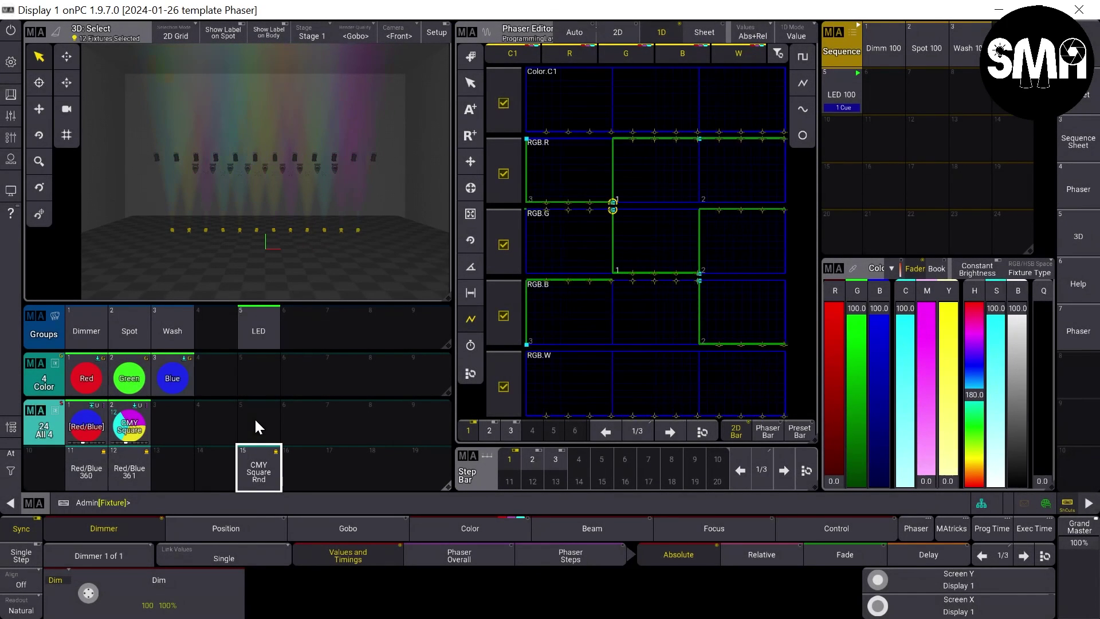
Step: Turn on the Spot 100 and Wash 100 sequences and apply the CMY Square Rnd preset to the Wash and Spot groups
{"action": "left_click", "coordinate": [936, 46]}
{"action": "left_click", "coordinate": [969, 46]}
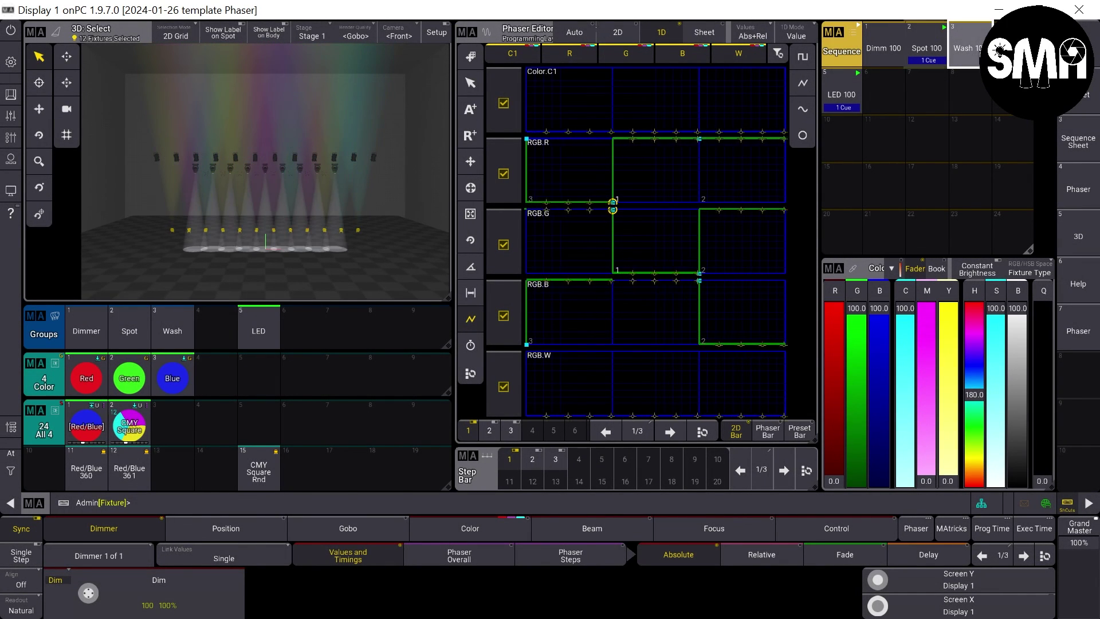
{"action": "left_click", "coordinate": [267, 472]}
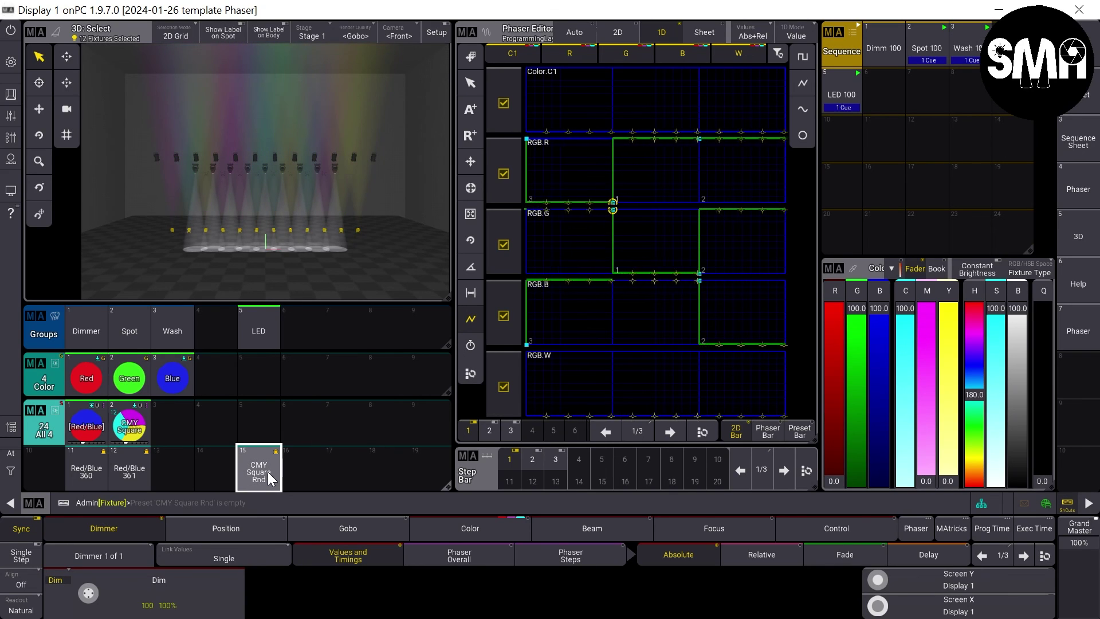
{"action": "left_click", "coordinate": [169, 326]}
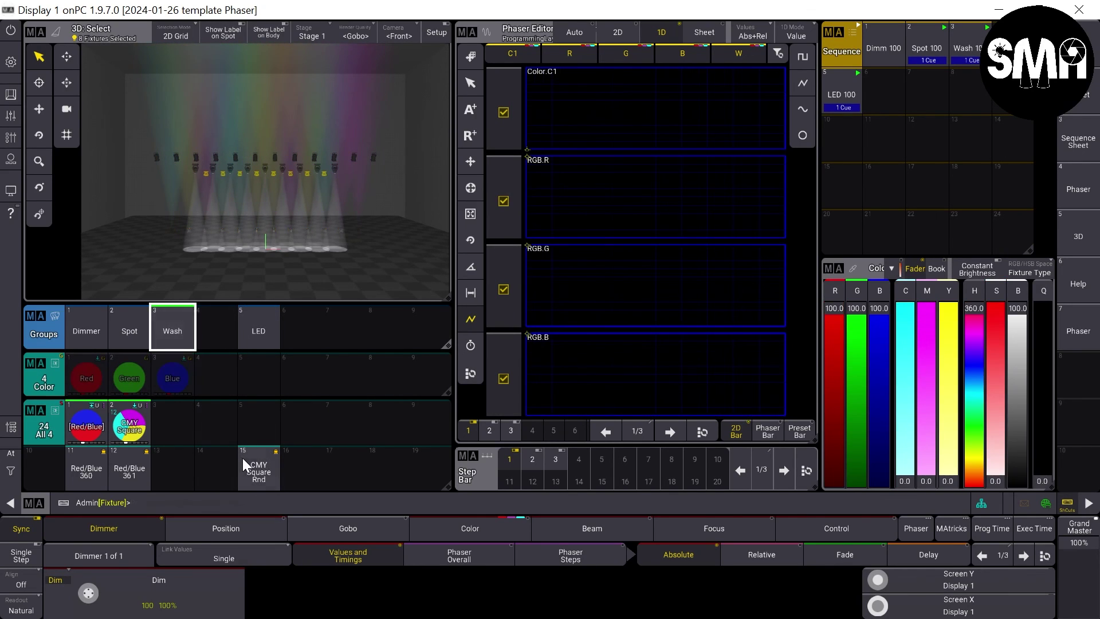
{"action": "left_click", "coordinate": [137, 331]}
{"action": "left_click", "coordinate": [275, 464]}
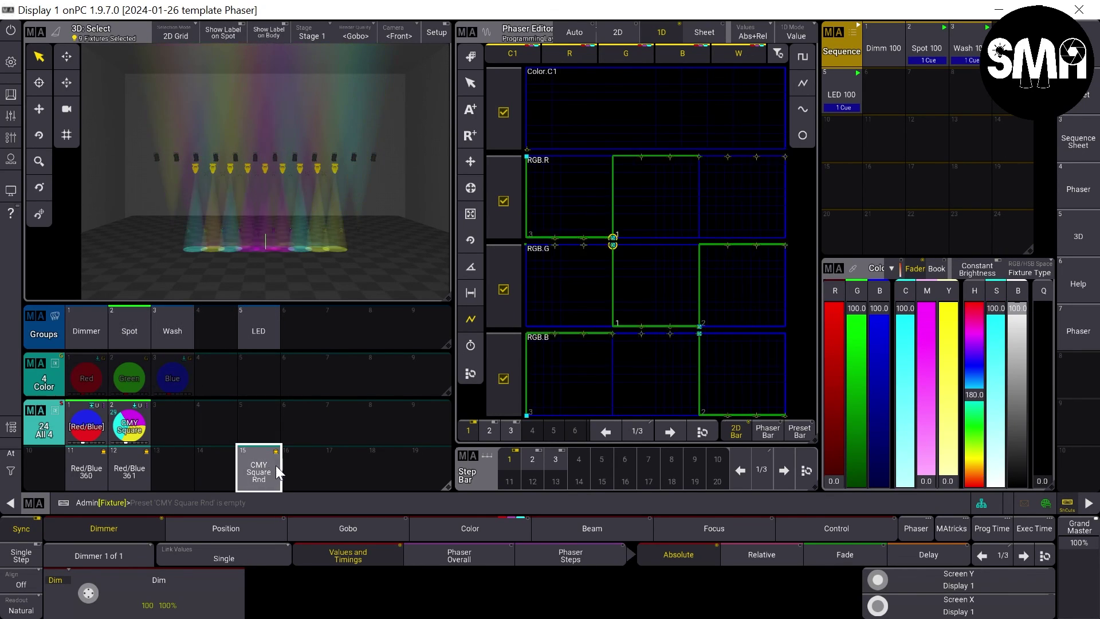